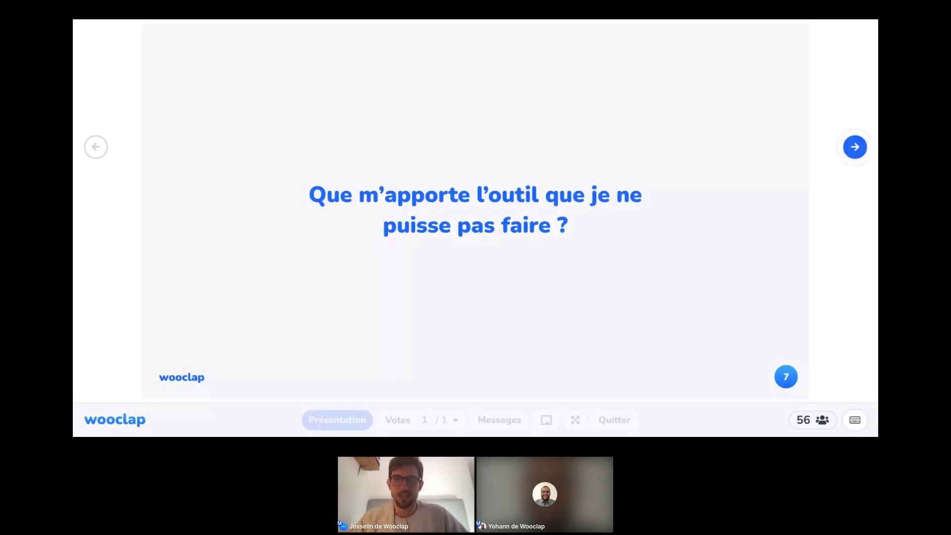
- Advance to the platform demo slide, leave the presentation and open the event "WooFormation 12.04.2022 - Présentiel CORPO" from the events list
key("Right")
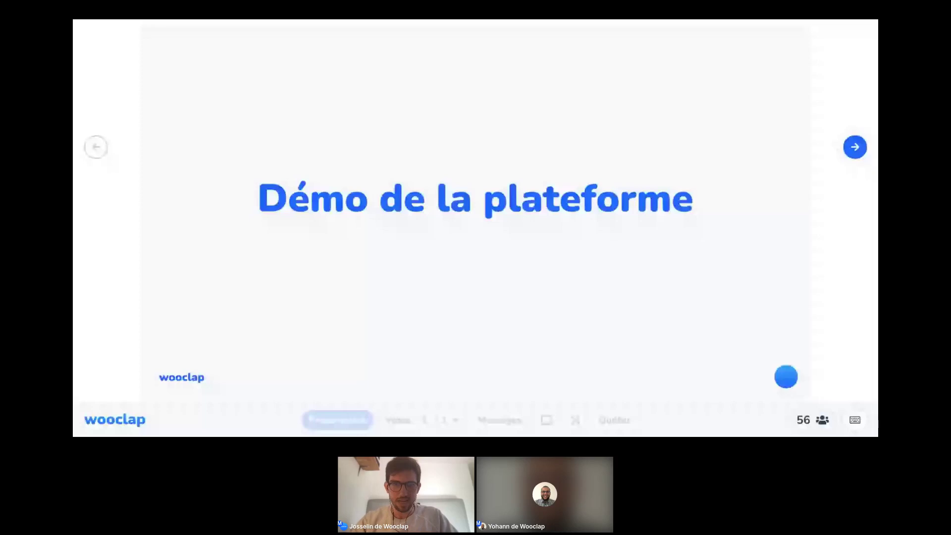
key("Escape")
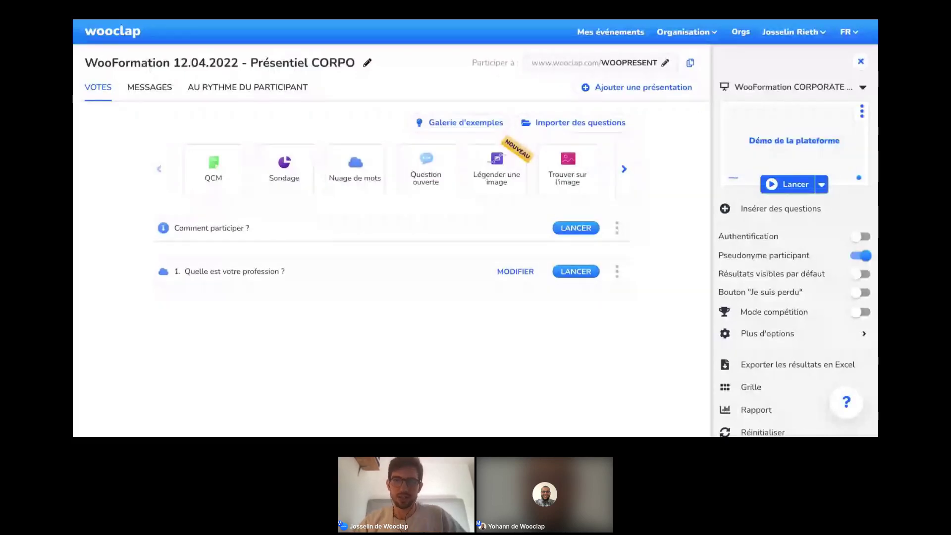
left_click(607, 35)
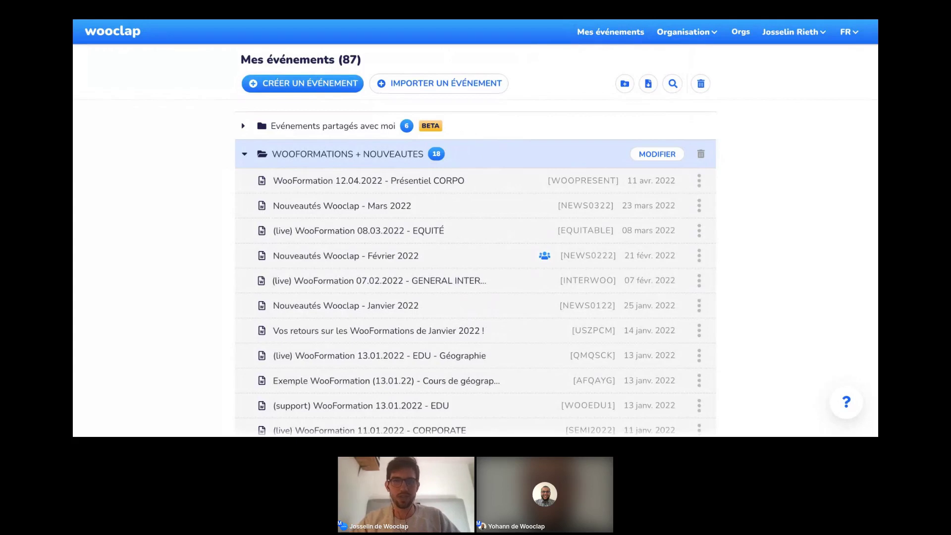
left_click(338, 88)
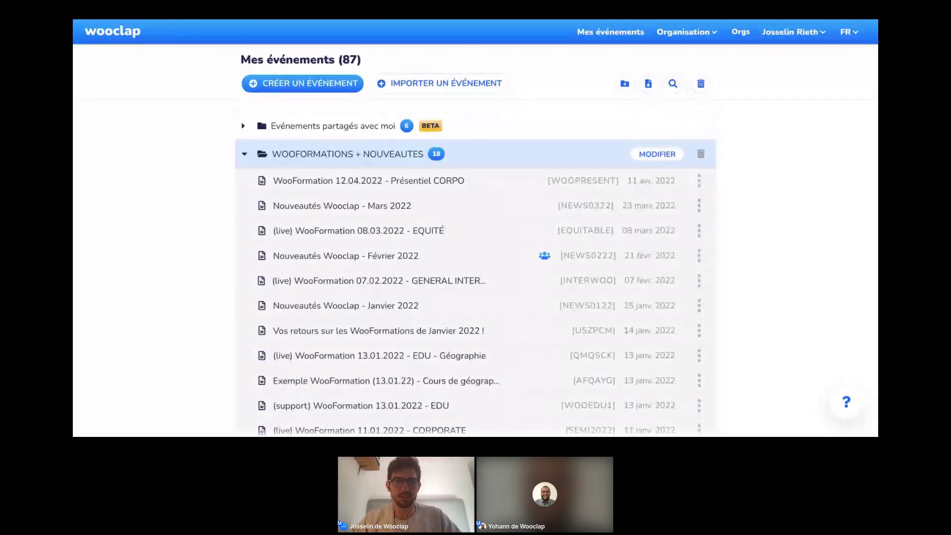
left_click(475, 184)
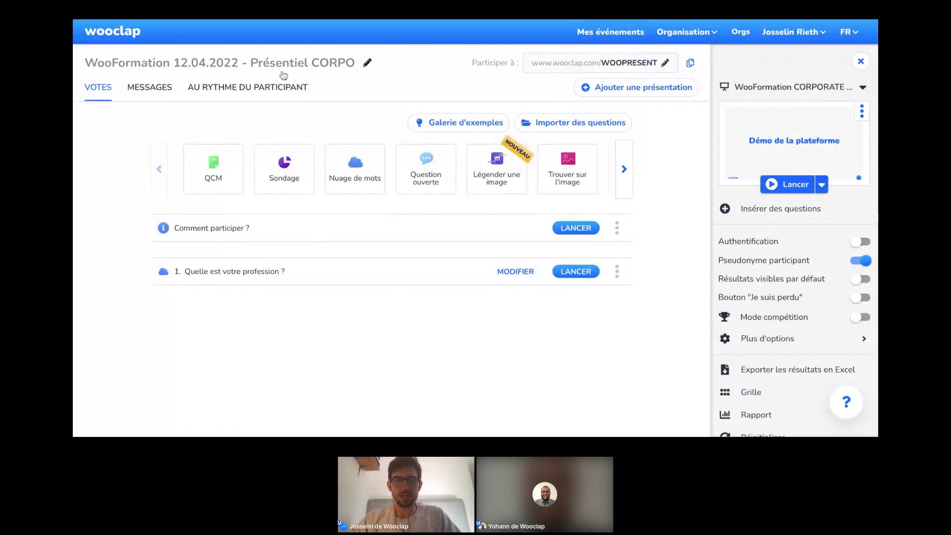
- Open the event's name for editing
left_click(367, 63)
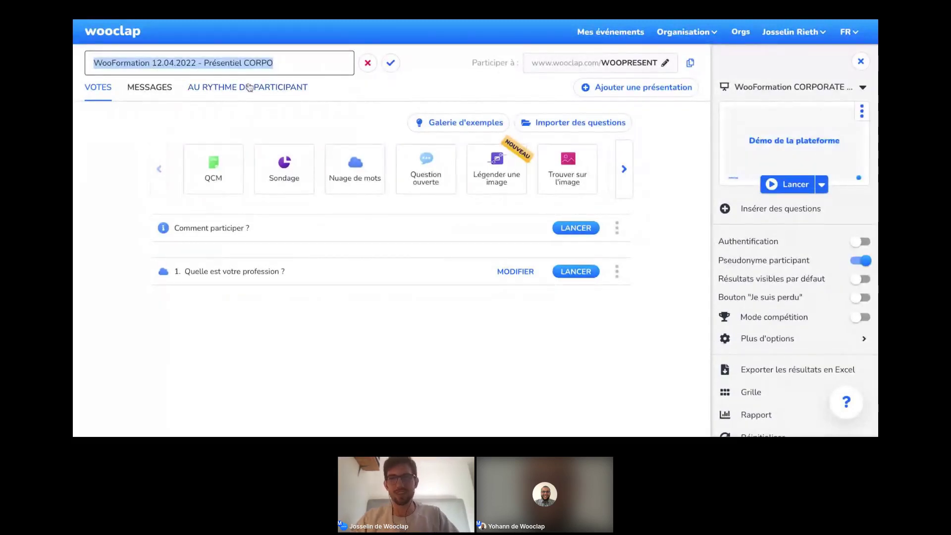
left_click(373, 96)
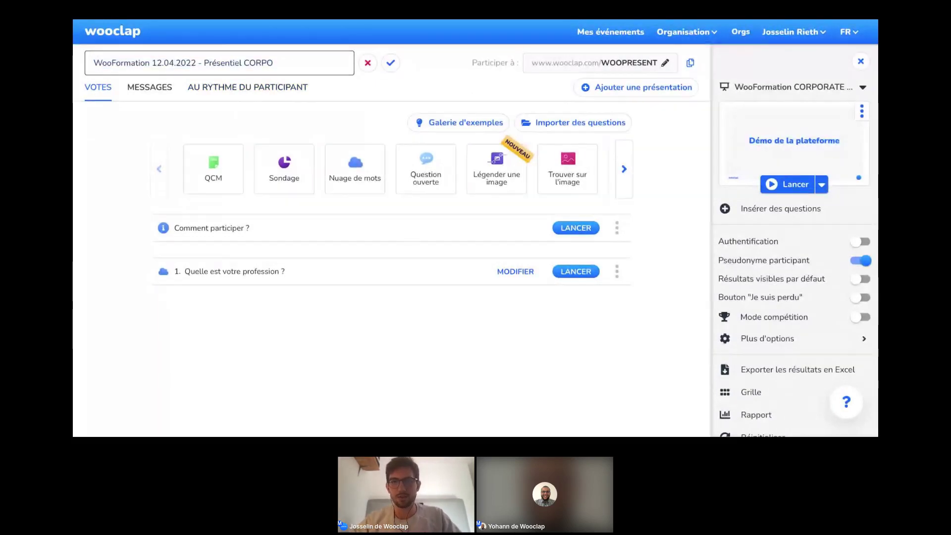
left_click(390, 63)
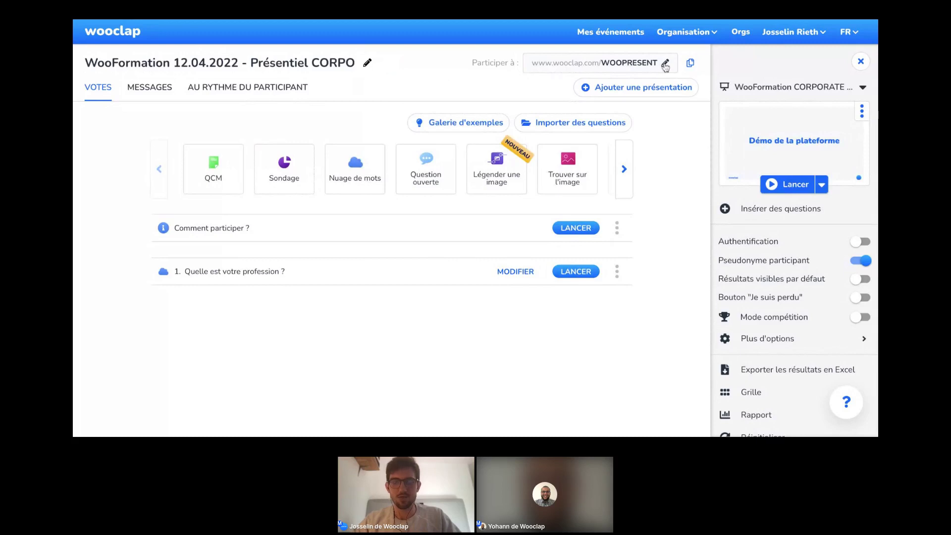
- Hide the event's settings and open its participation code for editing
left_click(860, 62)
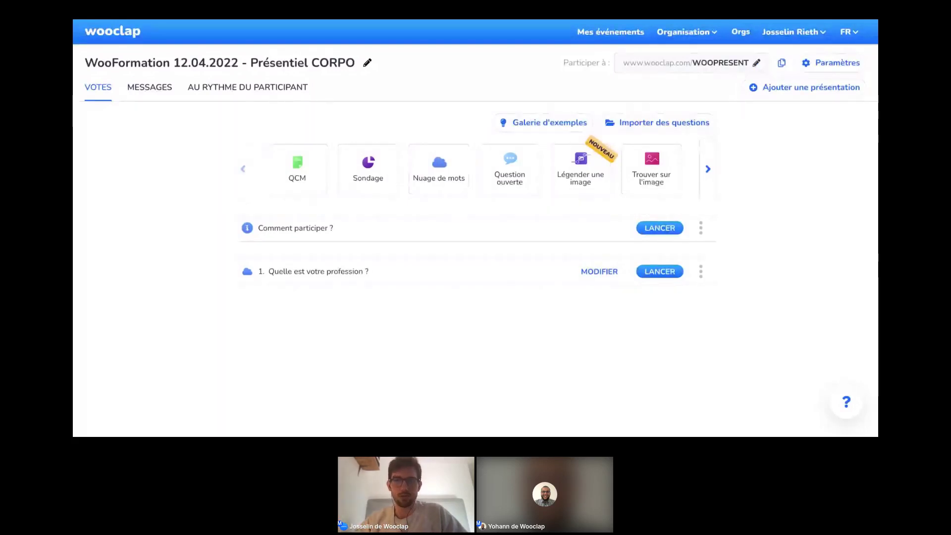
left_click(712, 63)
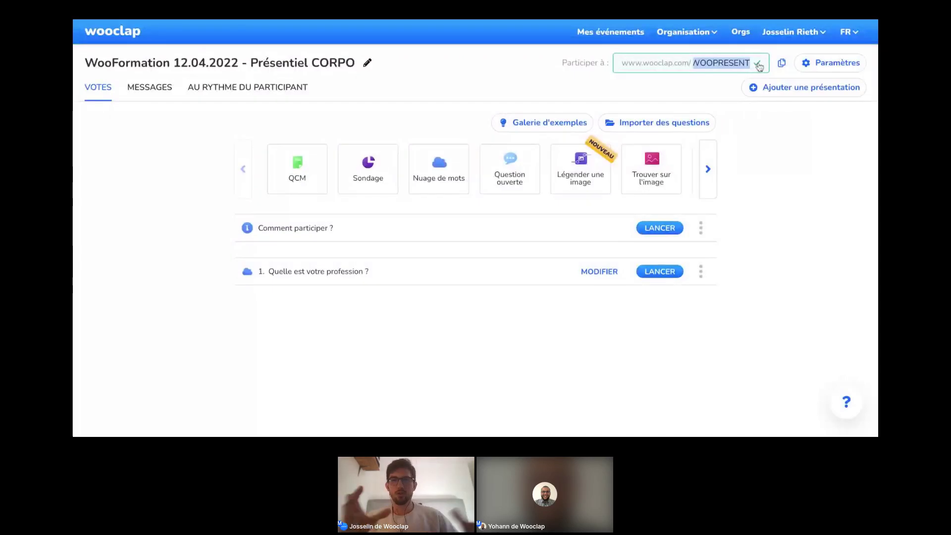
left_click(757, 63)
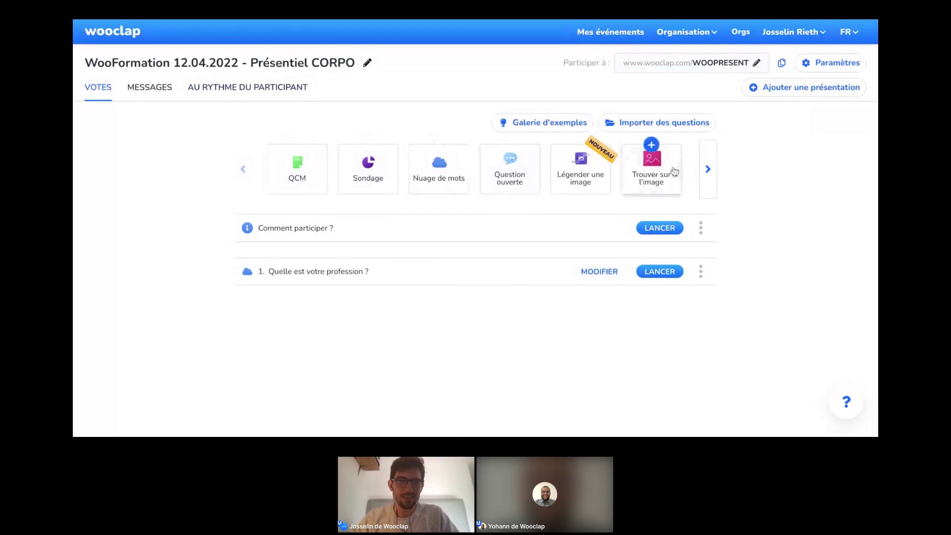
- Browse through all the available question types and return to the first ones
left_click(709, 173)
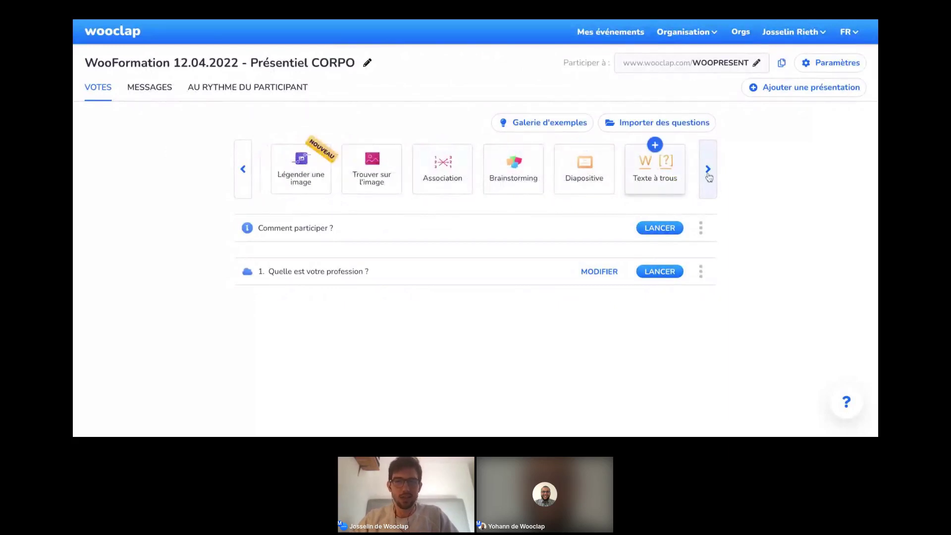
left_click(708, 171)
left_click(708, 174)
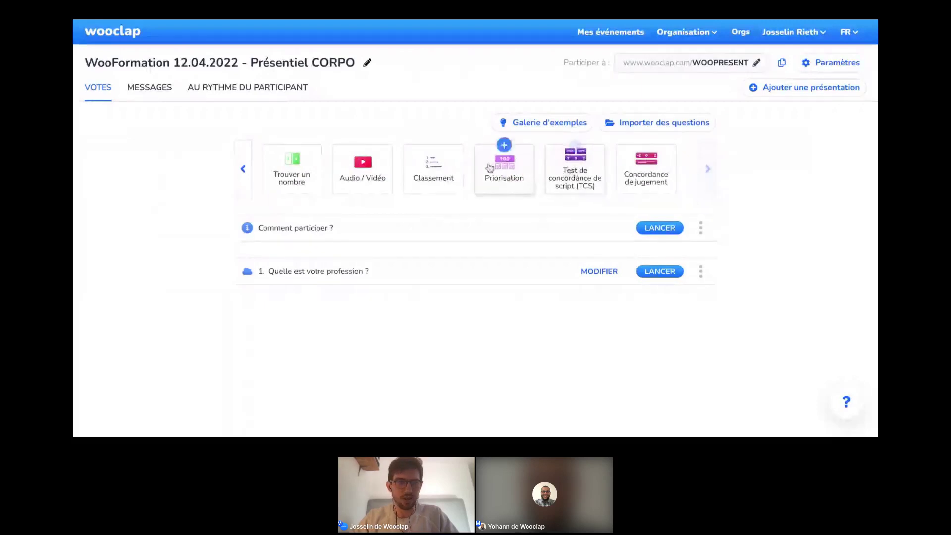
left_click(244, 181)
left_click(241, 182)
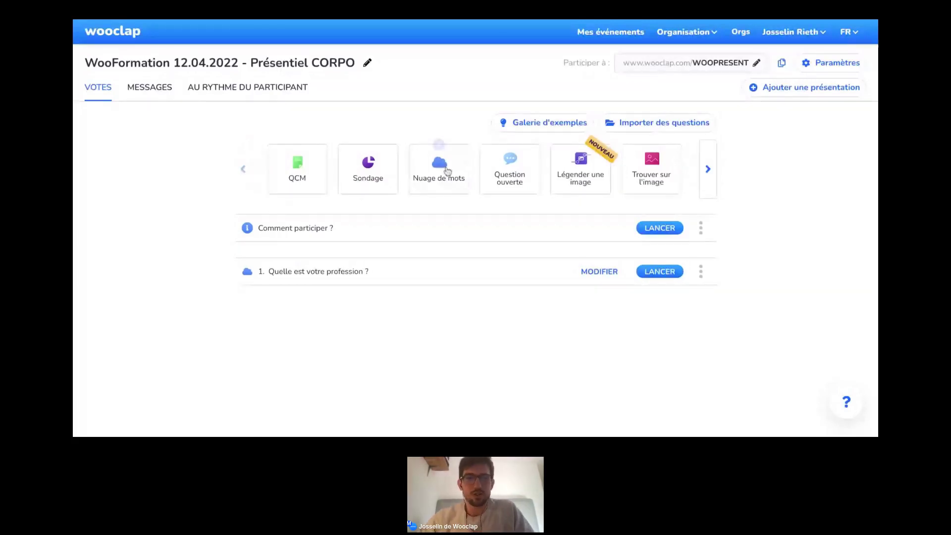
- Create a word cloud question (Nuage de mots) with the text "Comment allez-vous depuis ce matin ?"
left_click(448, 186)
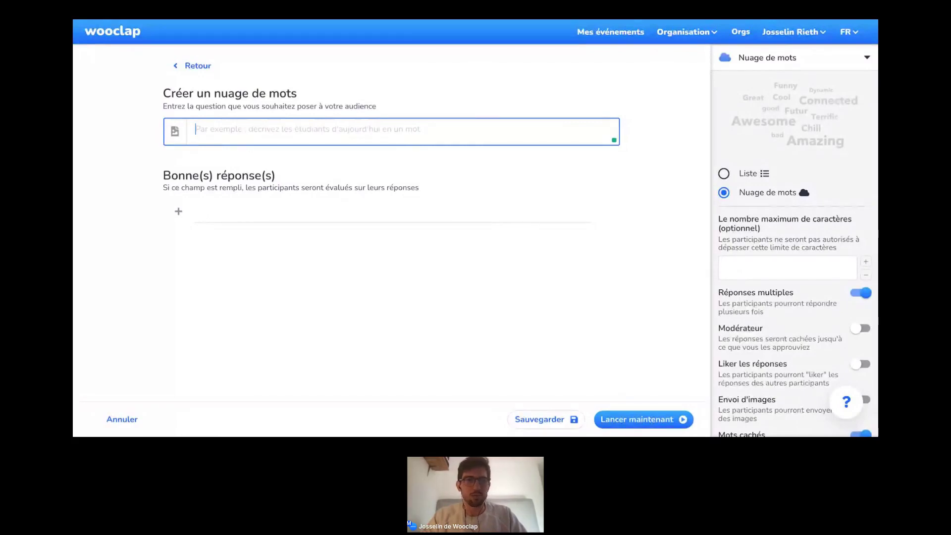
type("Co")
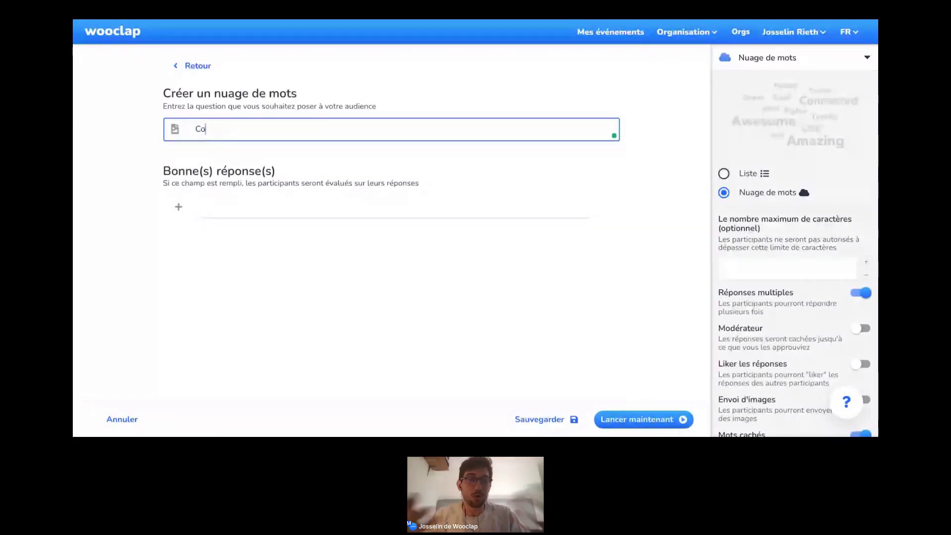
type("m")
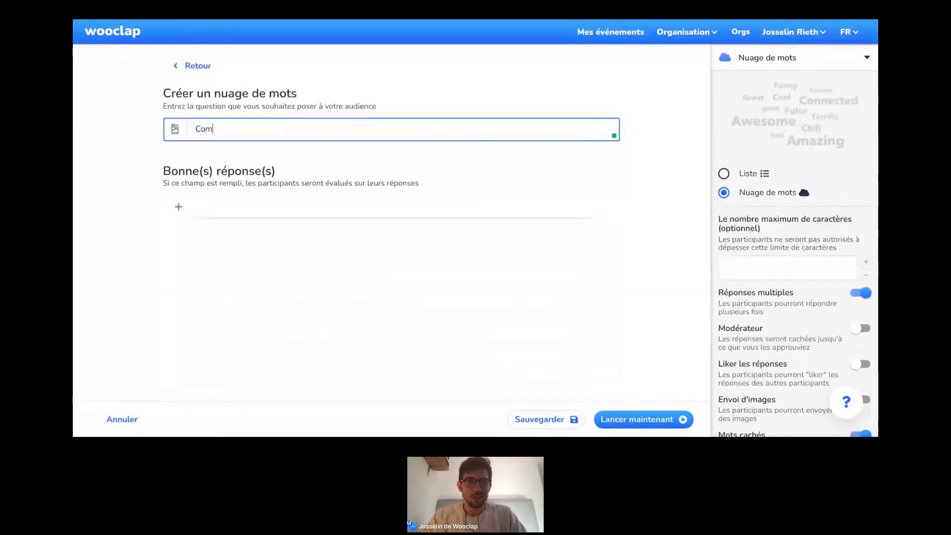
type("ment allez-vous")
key("BackSpace")
key("BackSpace")
key("BackSpace")
key("BackSpace")
type("vous depuis ce ")
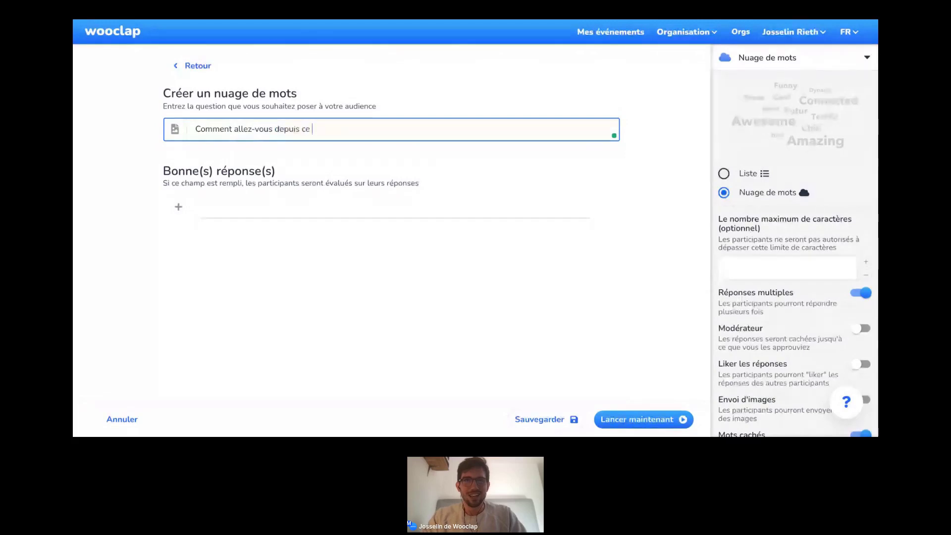
type("matin ")
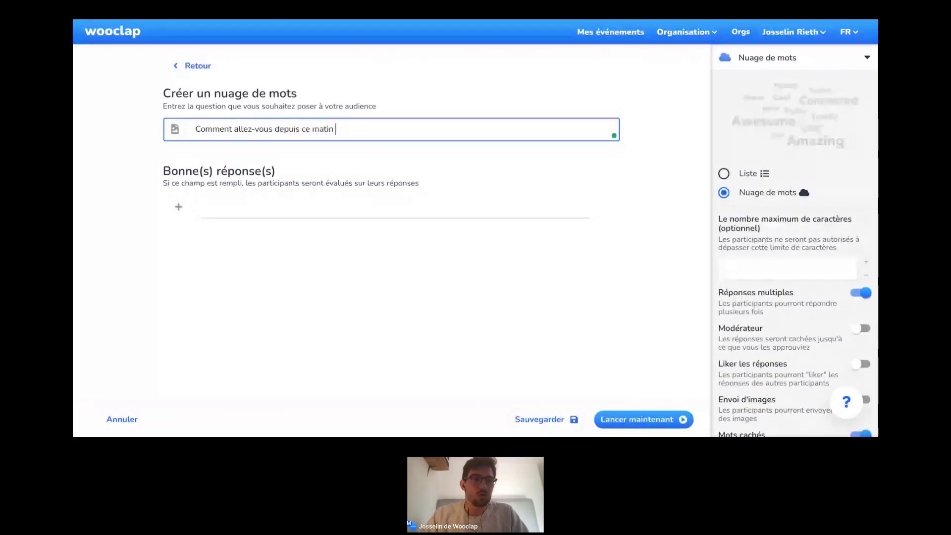
type("?")
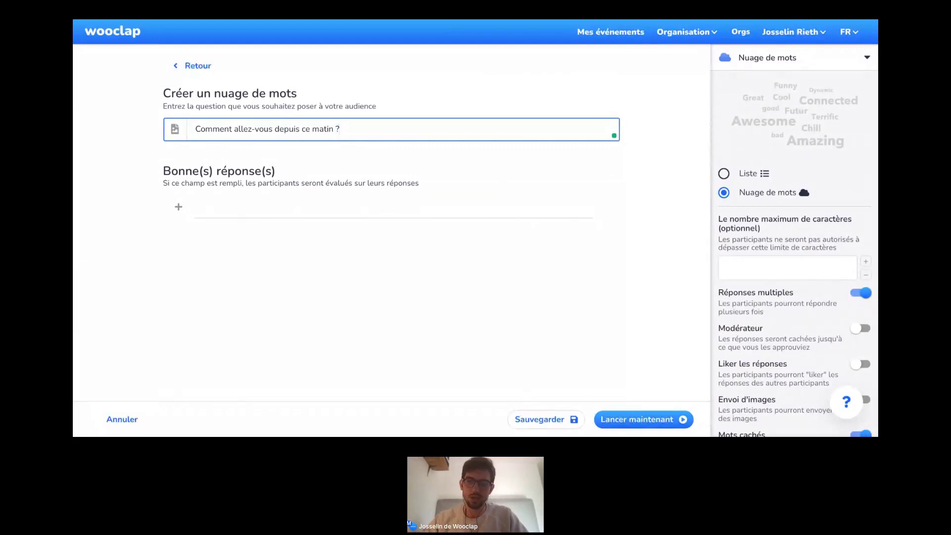
- Allow participants to like responses (Liker les réponses) in the word cloud question and save it
scroll(792, 297, "down", 1)
scroll(792, 298, "down", 1)
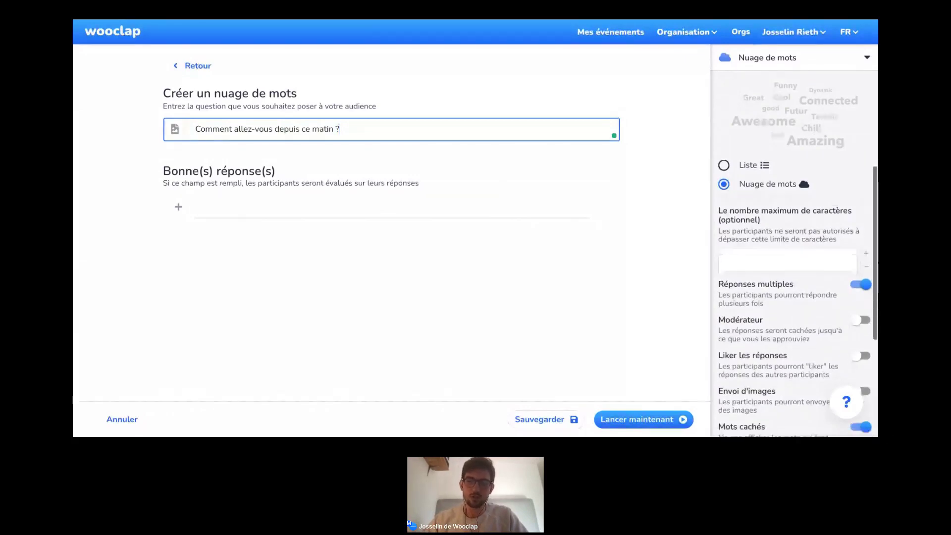
scroll(793, 297, "down", 1)
scroll(864, 329, "down", 1)
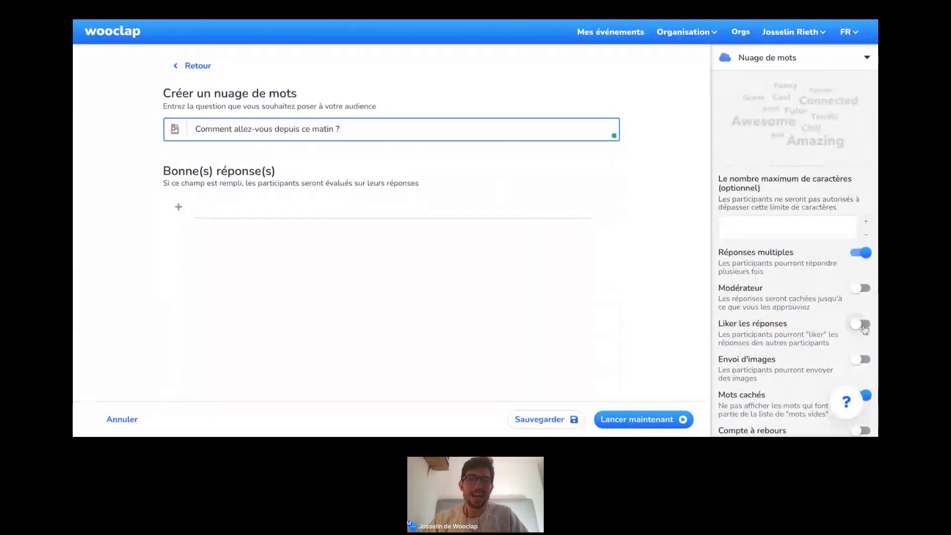
left_click(862, 326)
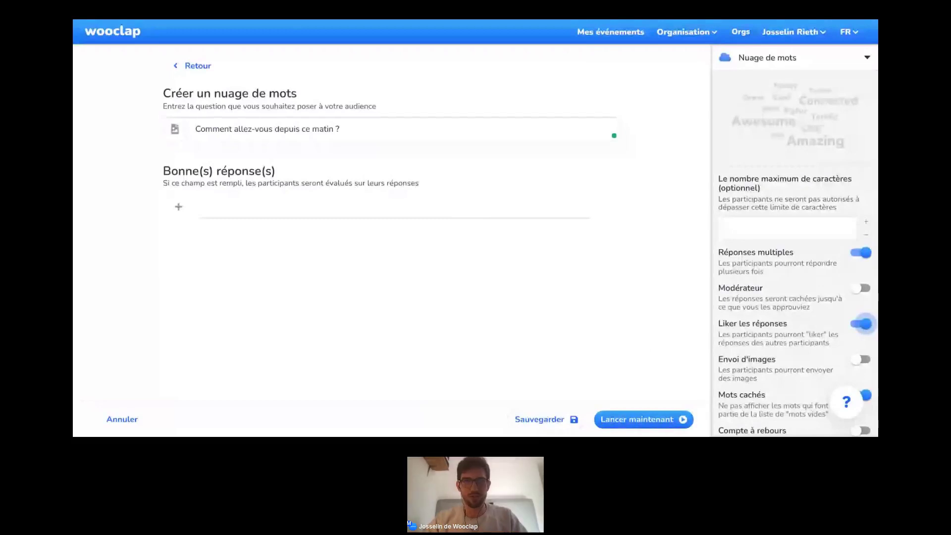
left_click(559, 420)
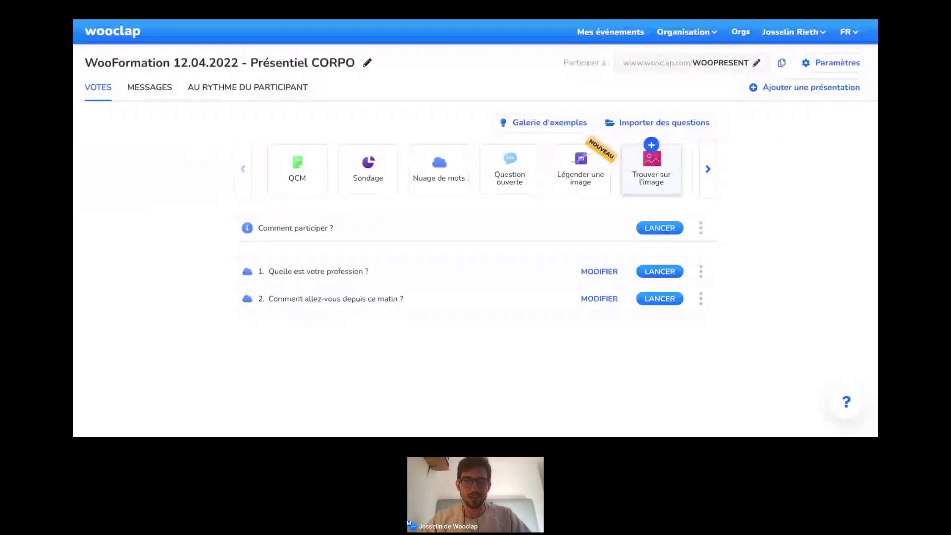
- Start a "Trouver sur l'image" question with the text "Comment allez-vous aujourd'hui ?"
left_click(651, 165)
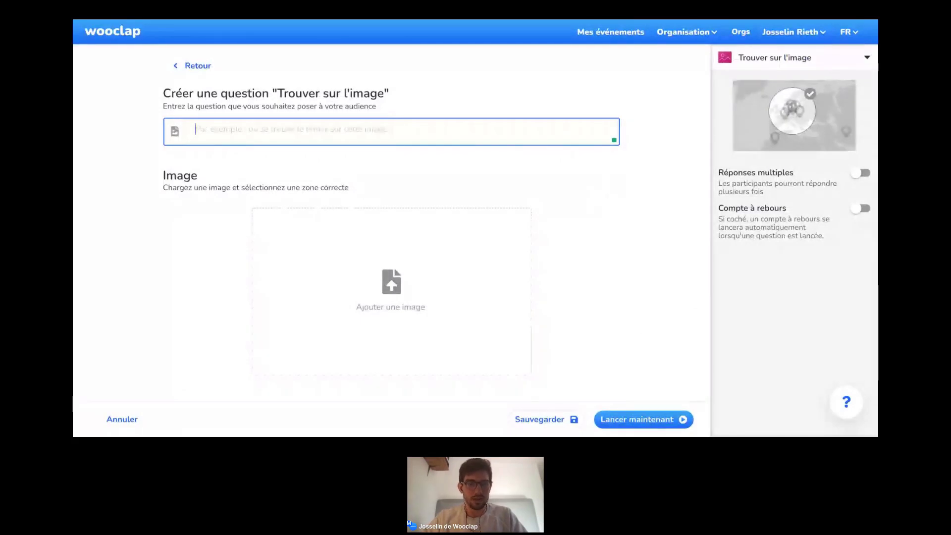
type("Comment alle")
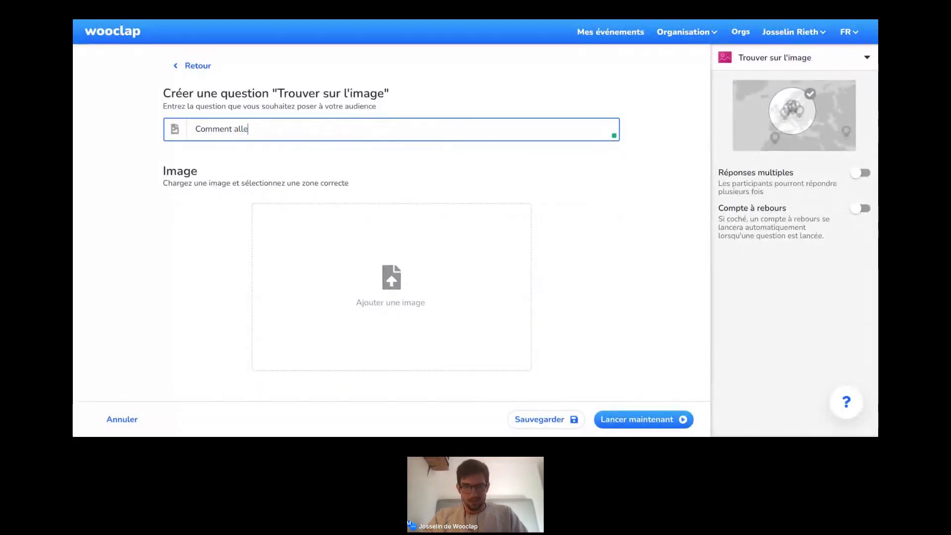
type("z-vous aujourd")
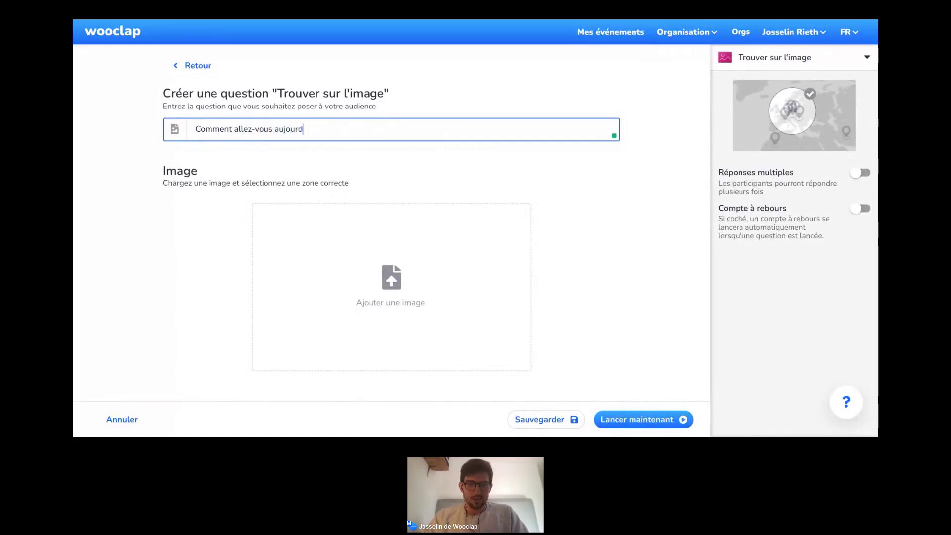
type("'jhui ?")
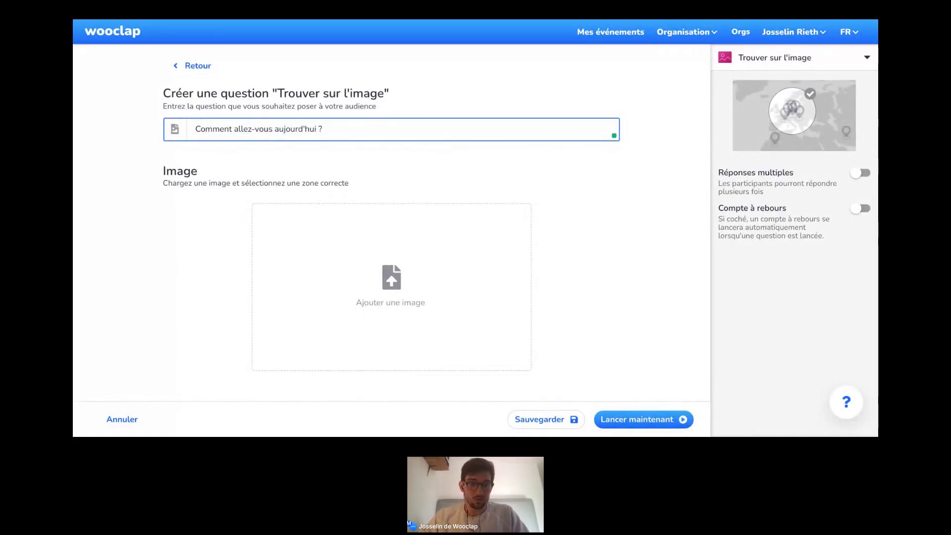
left_click(285, 171)
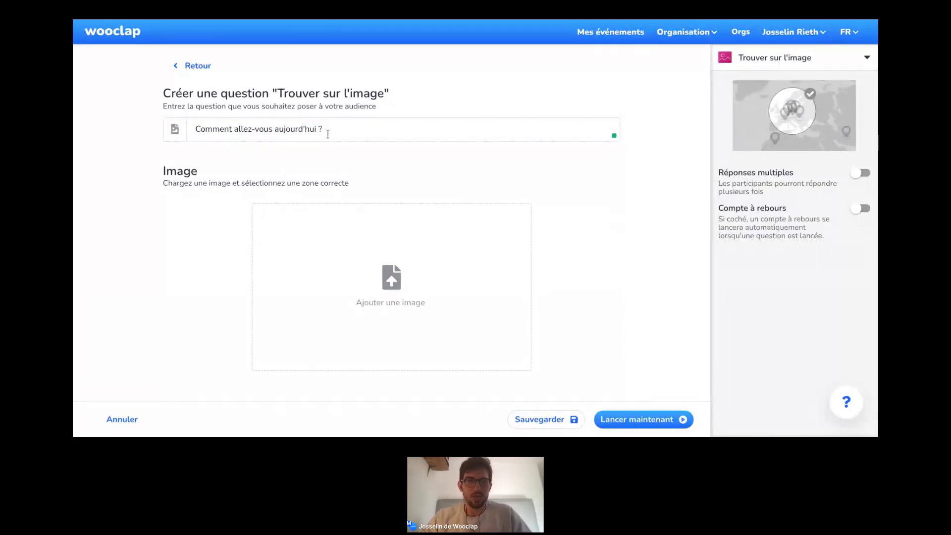
- Add the collage of animal photos as the image of the "Trouver sur l'image" question
scroll(327, 132, "down", 1)
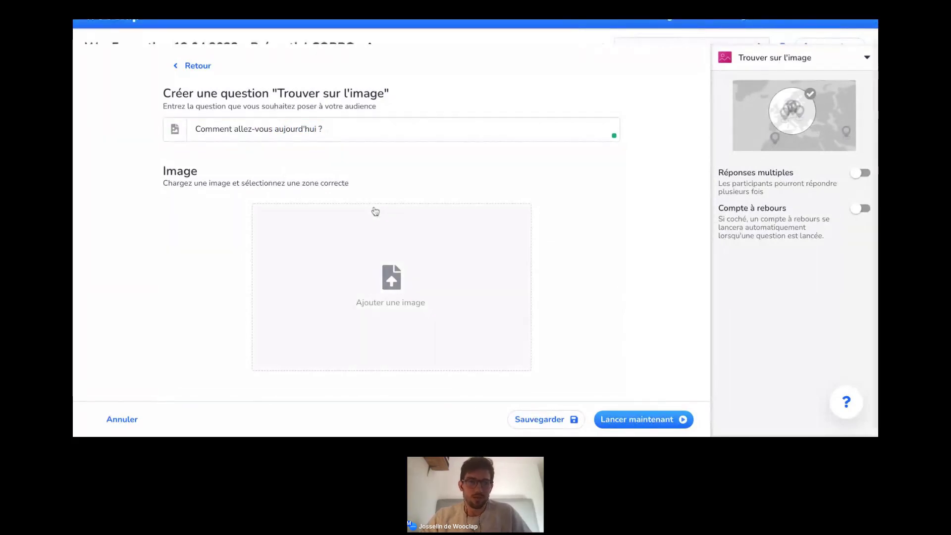
scroll(382, 198, "up", 1)
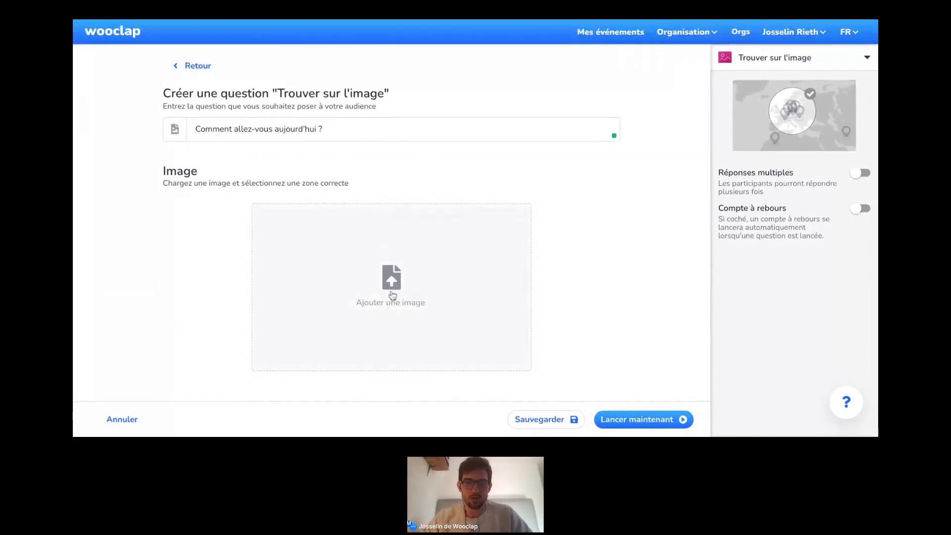
left_click(392, 296)
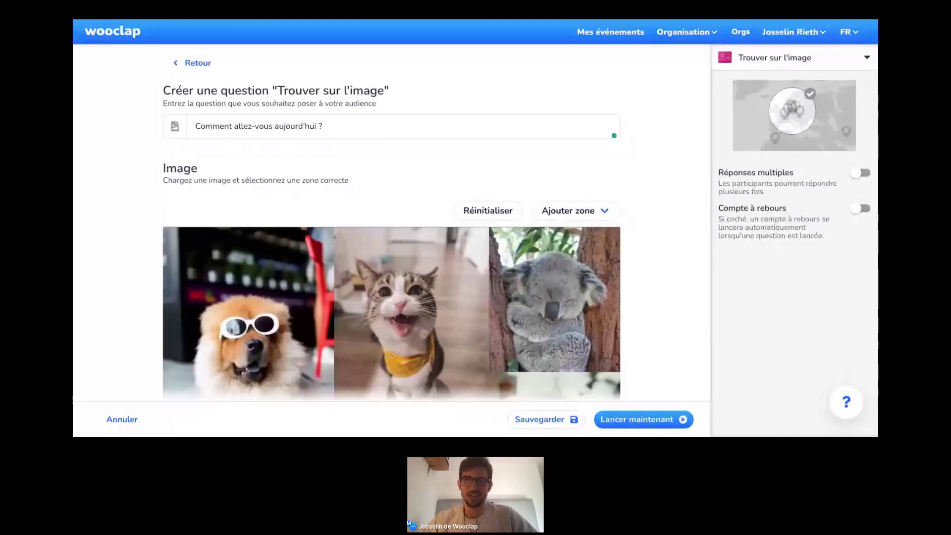
scroll(392, 223, "down", 1)
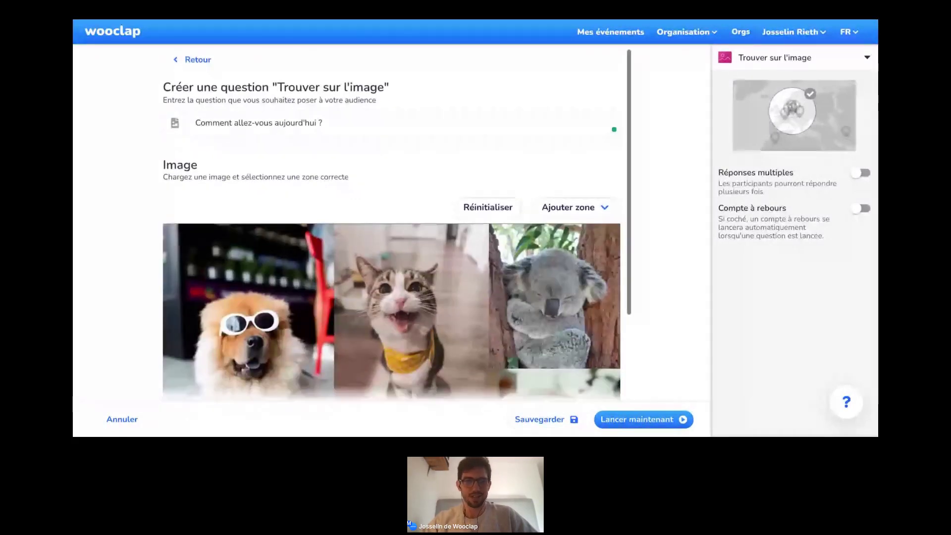
scroll(448, 297, "down", 1)
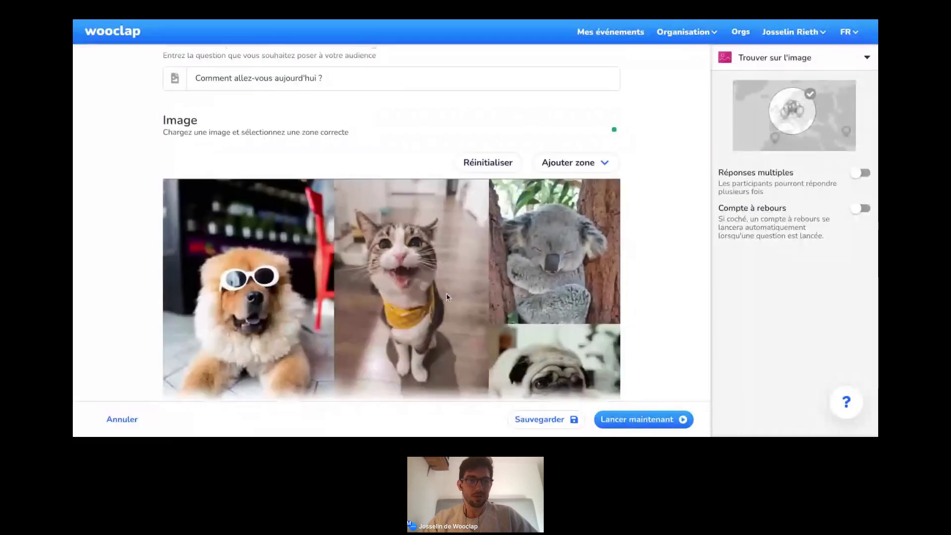
scroll(447, 297, "up", 1)
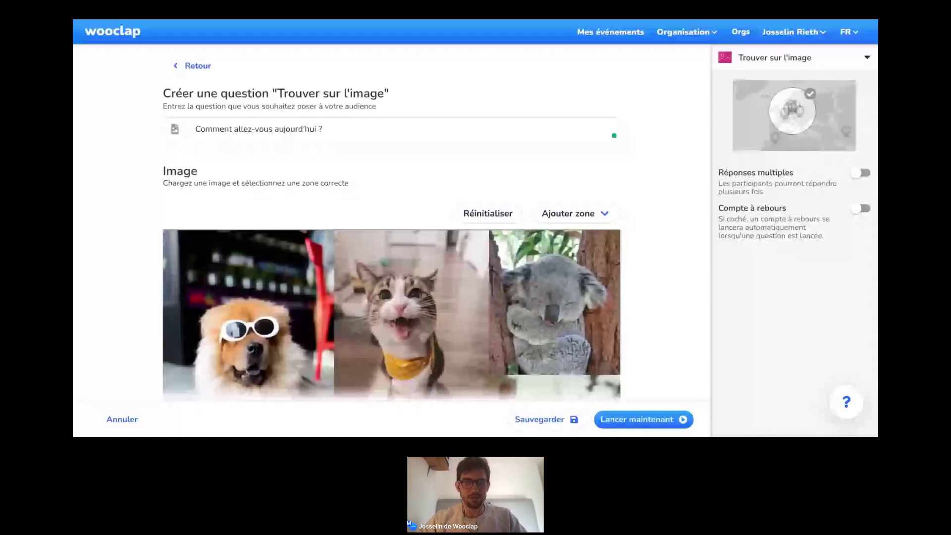
- Add a rectangular answer zone covering nearly the whole animal collage and save the "Trouver sur l'image" question
scroll(391, 227, "down", 2)
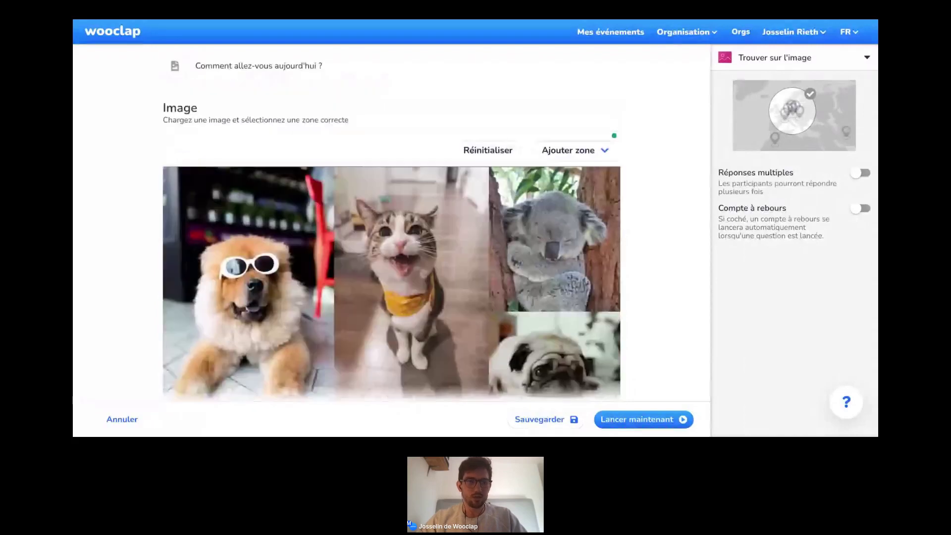
scroll(391, 227, "up", 1)
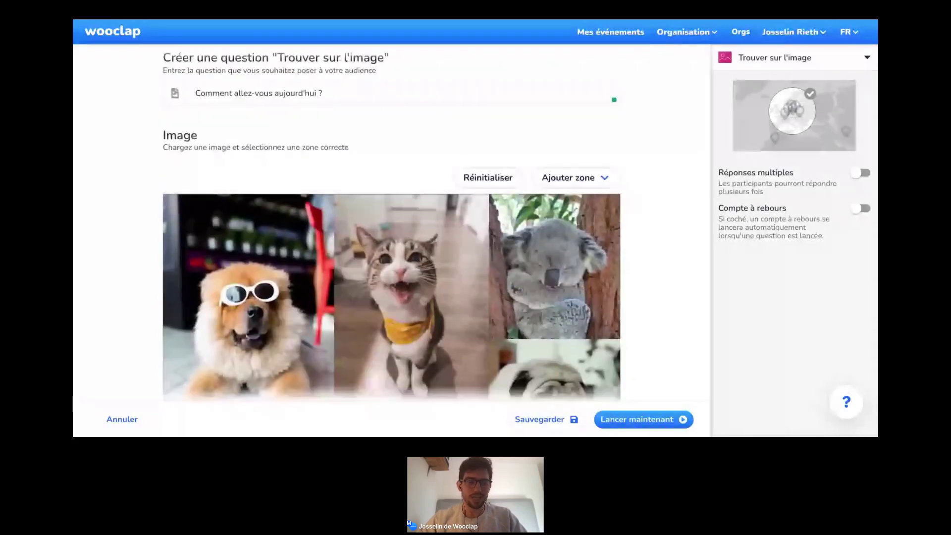
scroll(391, 247, "down", 3)
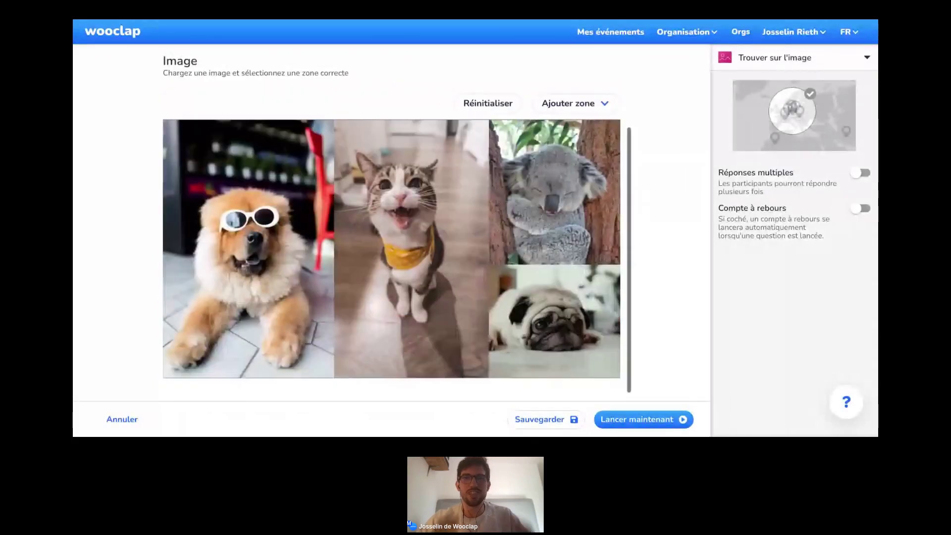
scroll(391, 248, "down", 1)
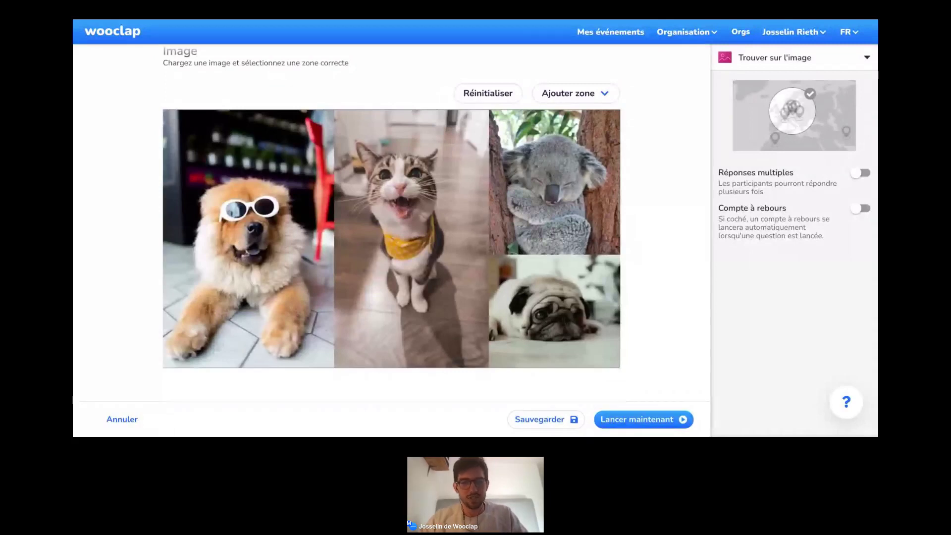
scroll(380, 301, "up", 1)
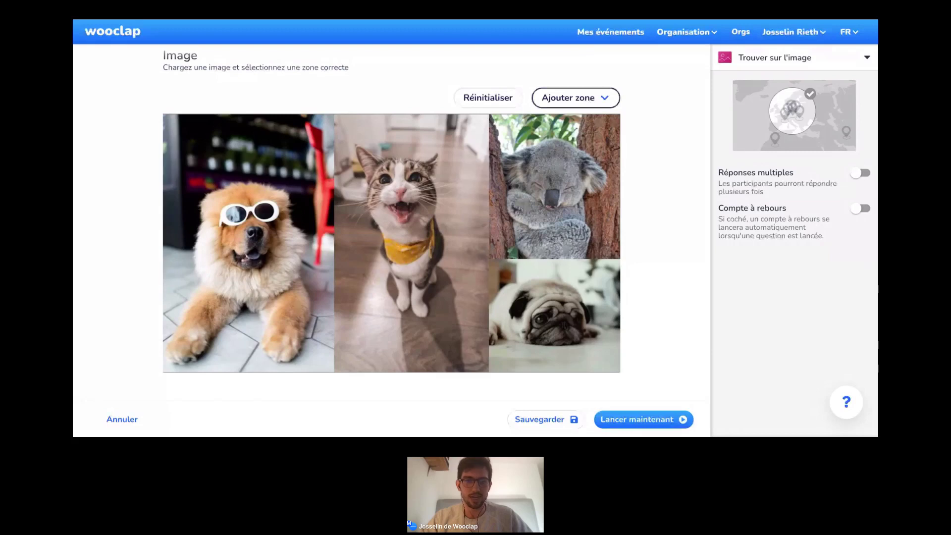
left_click(569, 98)
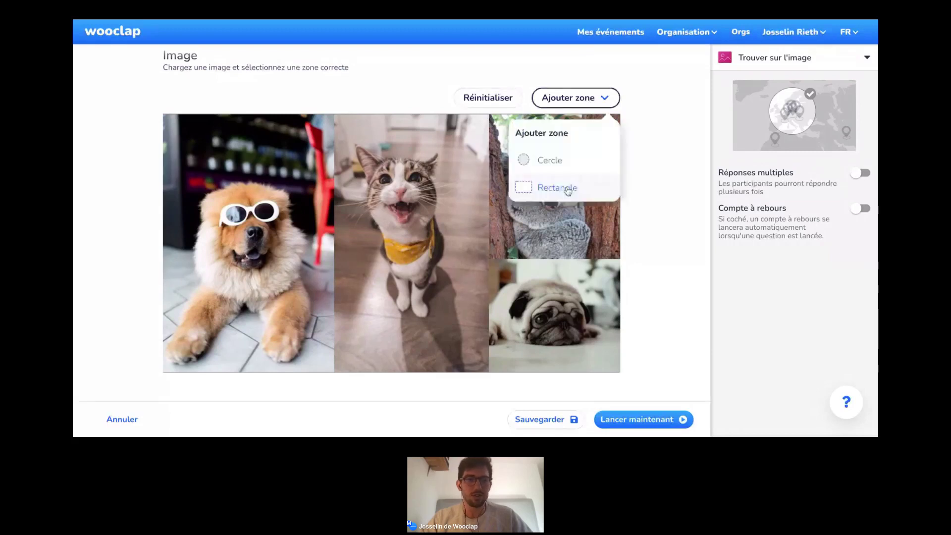
left_click(558, 188)
left_click_drag(193, 131, 244, 204)
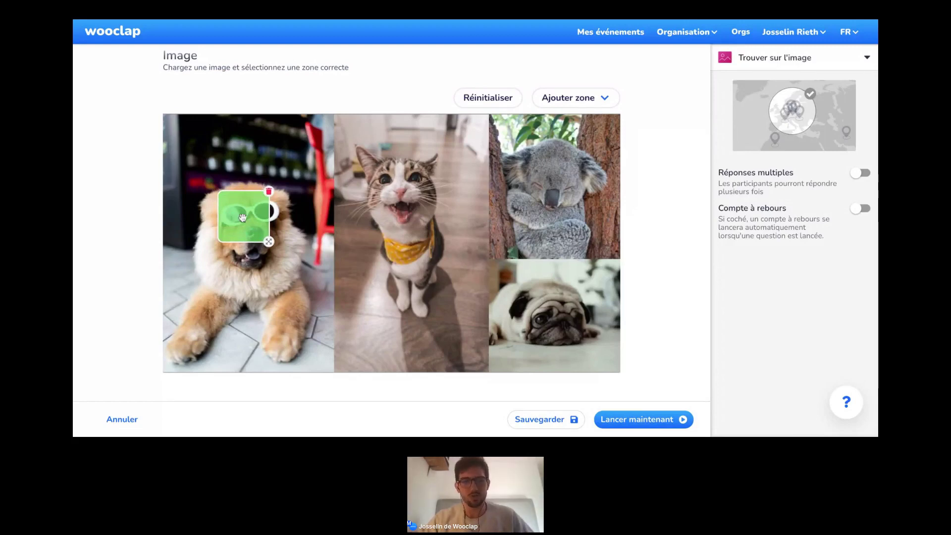
left_click_drag(243, 217, 615, 369)
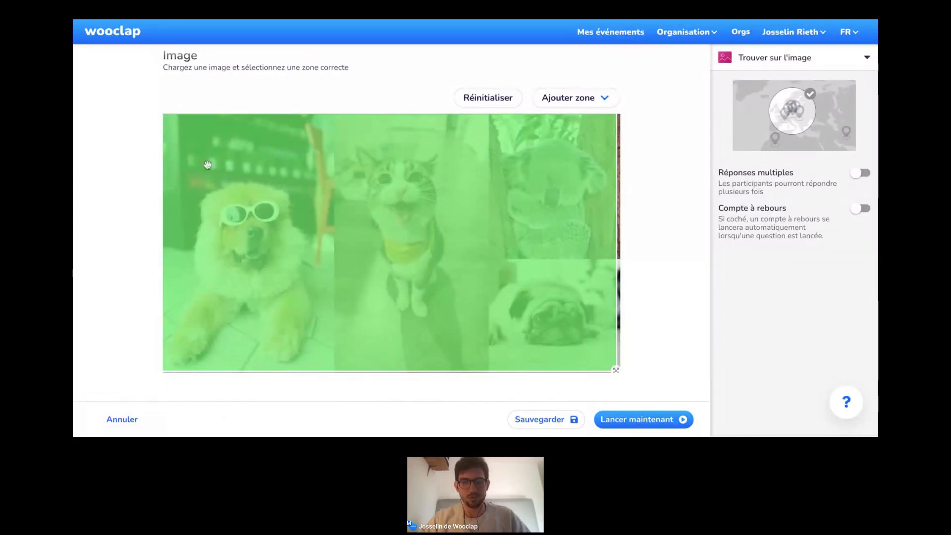
mouse_move(615, 370)
left_mouse_down()
mouse_move(480, 257)
mouse_move(502, 279)
mouse_move(372, 212)
mouse_move(475, 259)
mouse_move(617, 367)
left_mouse_up()
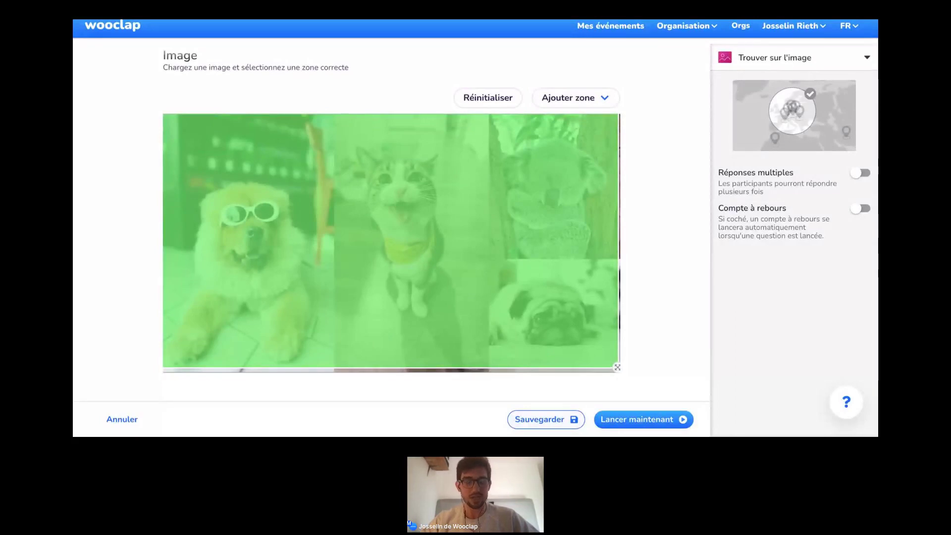
left_click(540, 419)
- Start a poll (Sondage) with the question "Quelles sont les 2 choses les plus importantes pour des relation de travail saines ?"
scroll(520, 360, "down", 1)
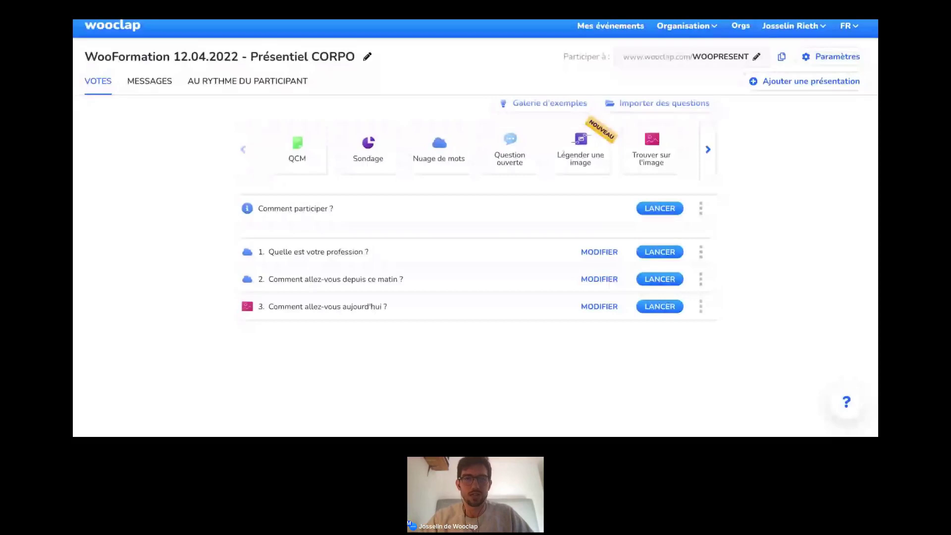
left_click(365, 157)
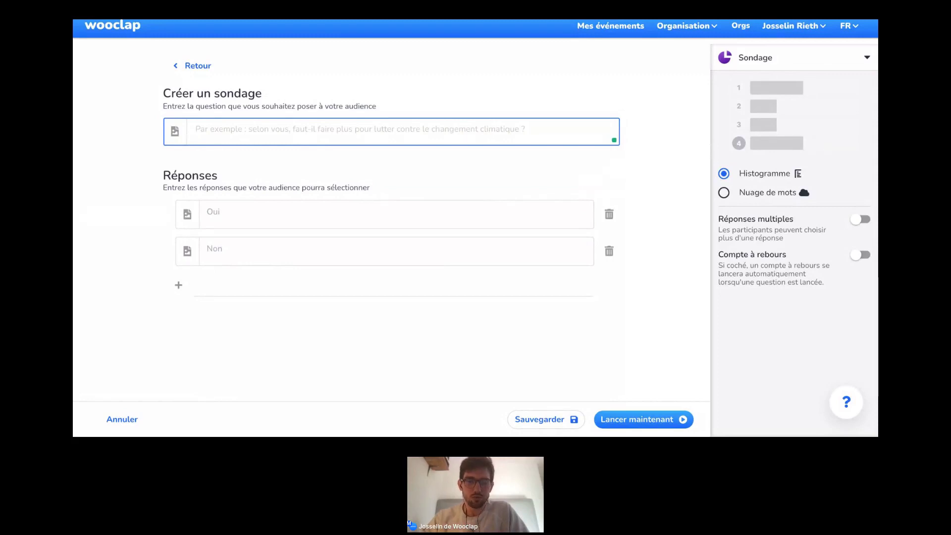
type("Quel")
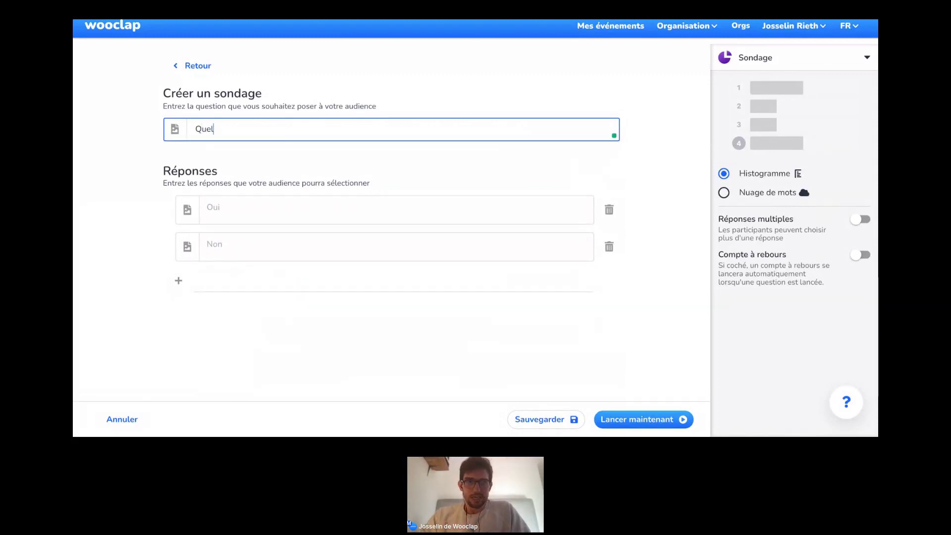
type("les sont les 2 ")
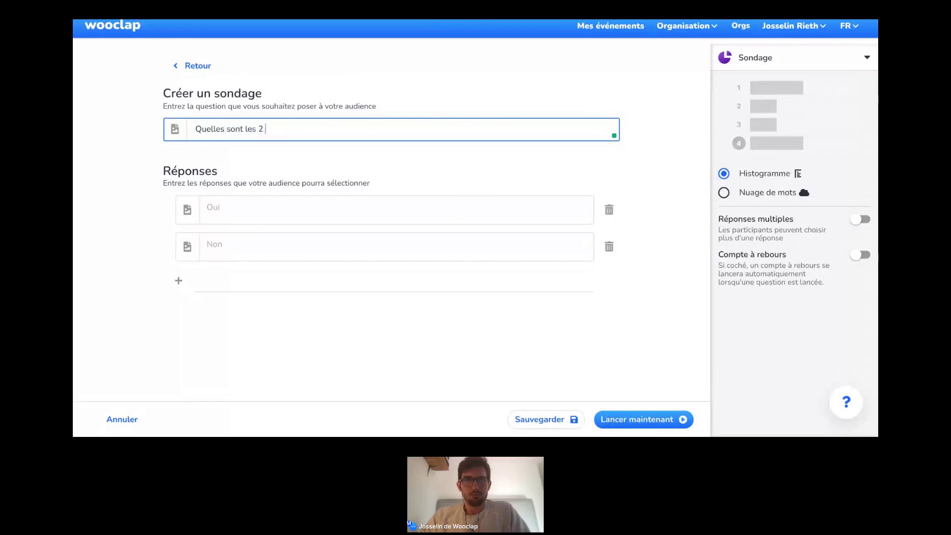
type("choses les plus ")
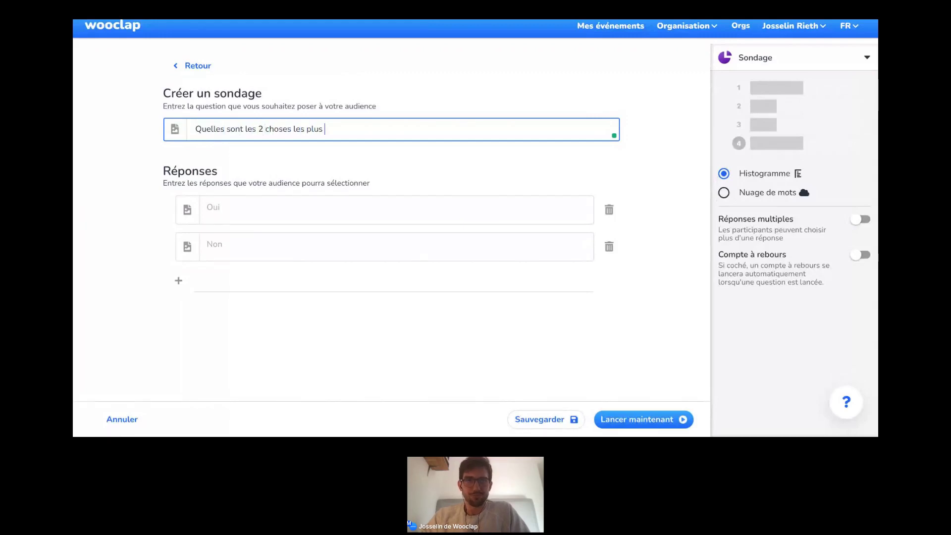
type("importantes pour des r")
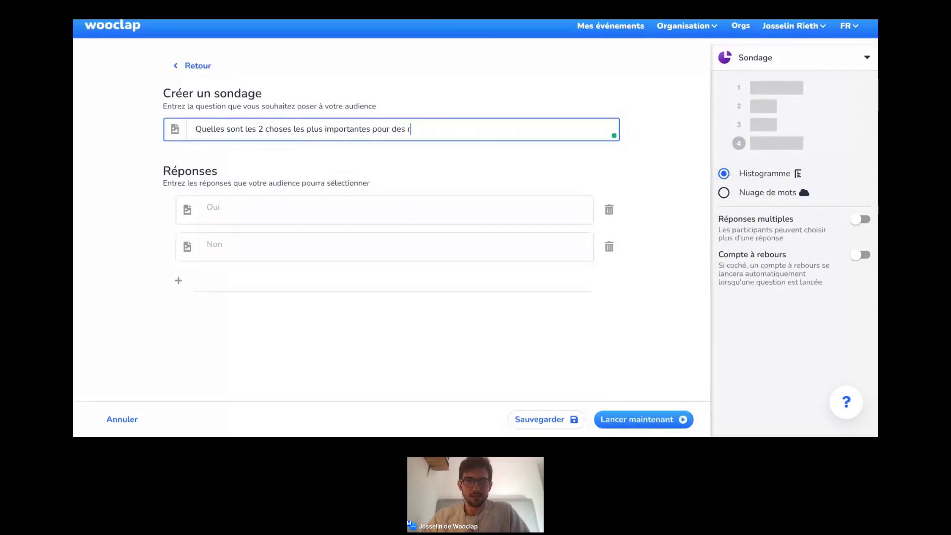
type("elation de travail sei")
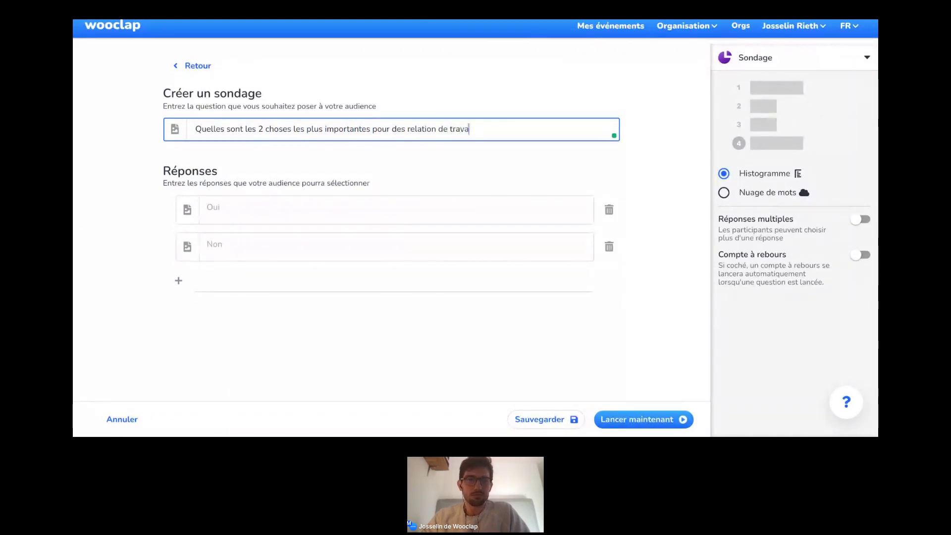
key("BackSpace")
key("BackSpace")
type("aines ?")
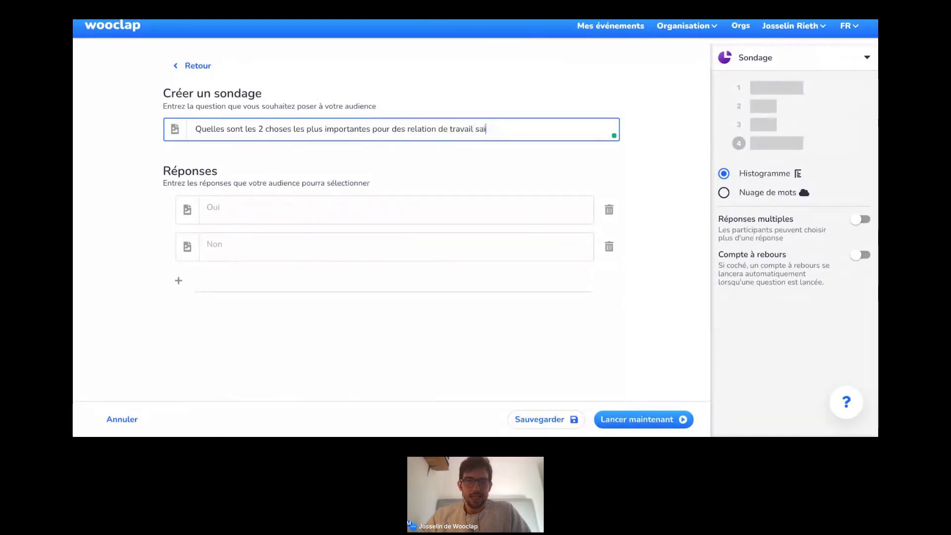
left_click(259, 210)
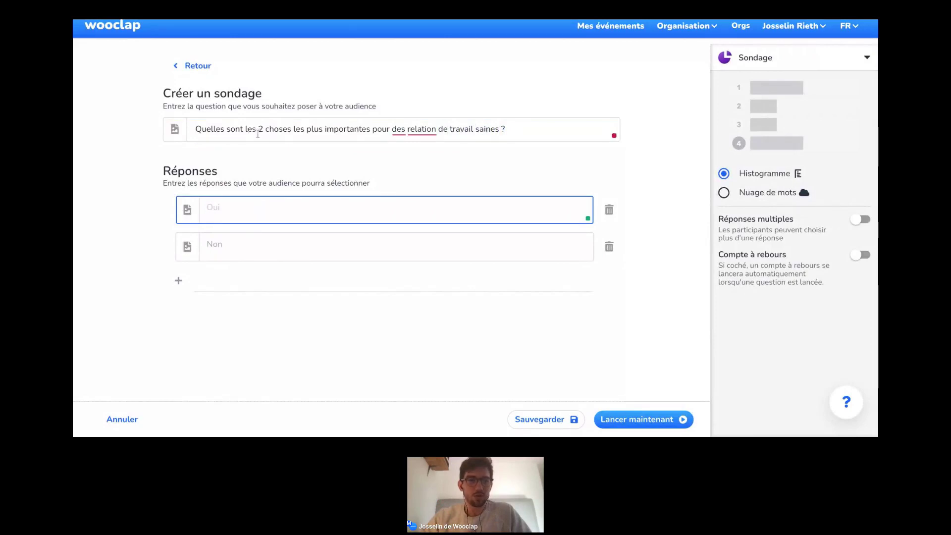
- Reword the start of the poll question to "Selon vous, quelles" and correct "relation" to "relations"
double_click(212, 130)
type("Selon vous, quelles")
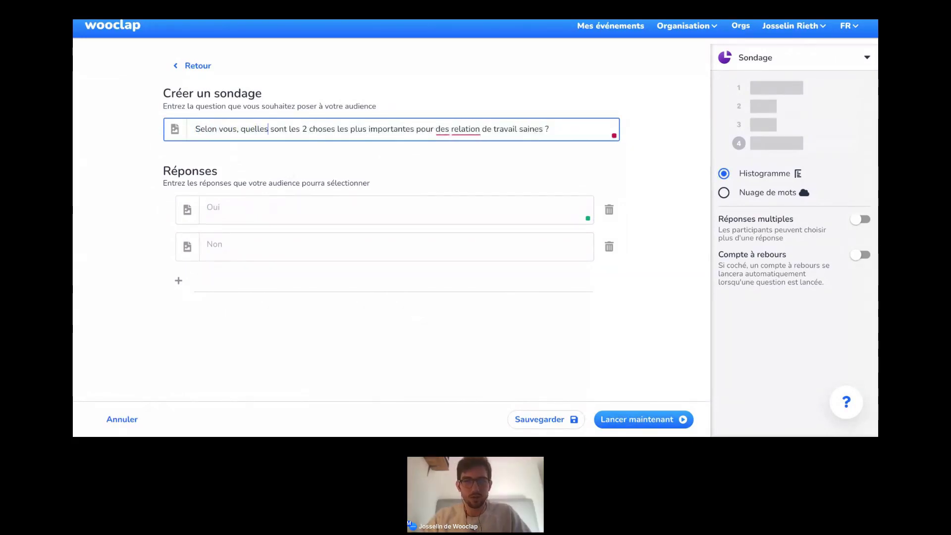
left_click(480, 128)
type("s")
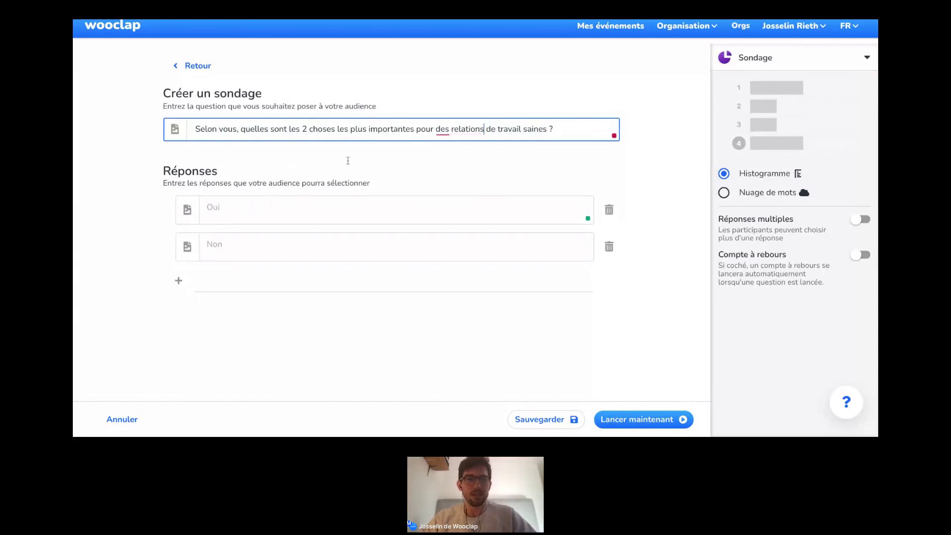
- Enter "Dire bonjour le matin" and "Encourager ses collègue" as the first two poll answers
left_click(269, 203)
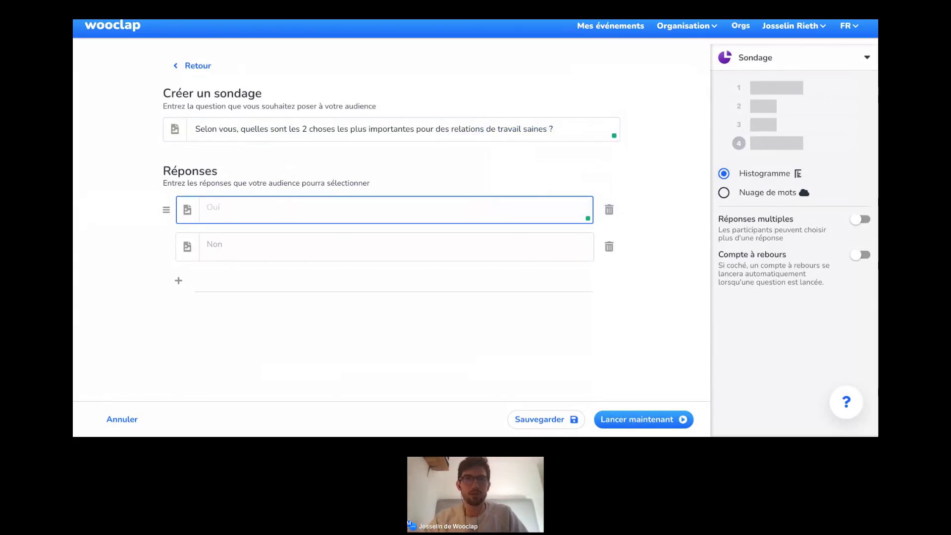
type("Dire ")
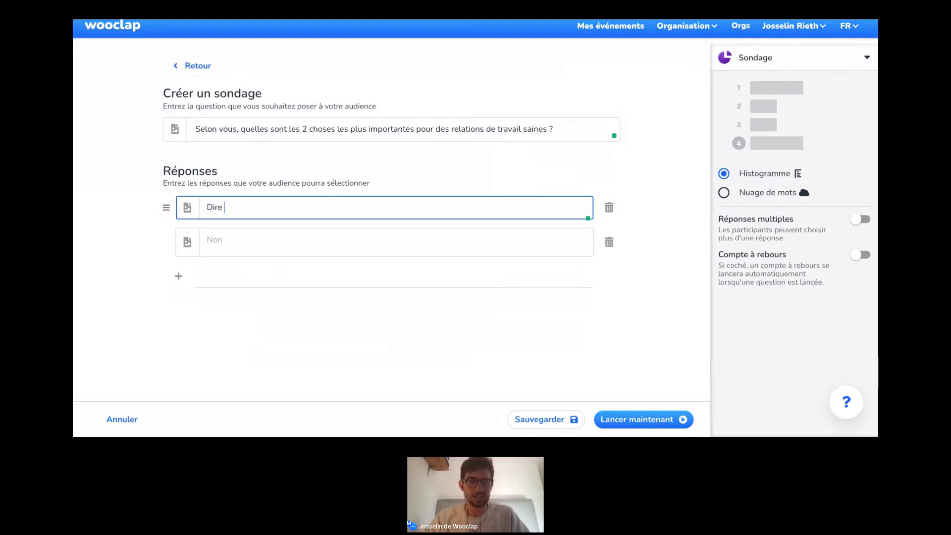
type("bonjour le matin")
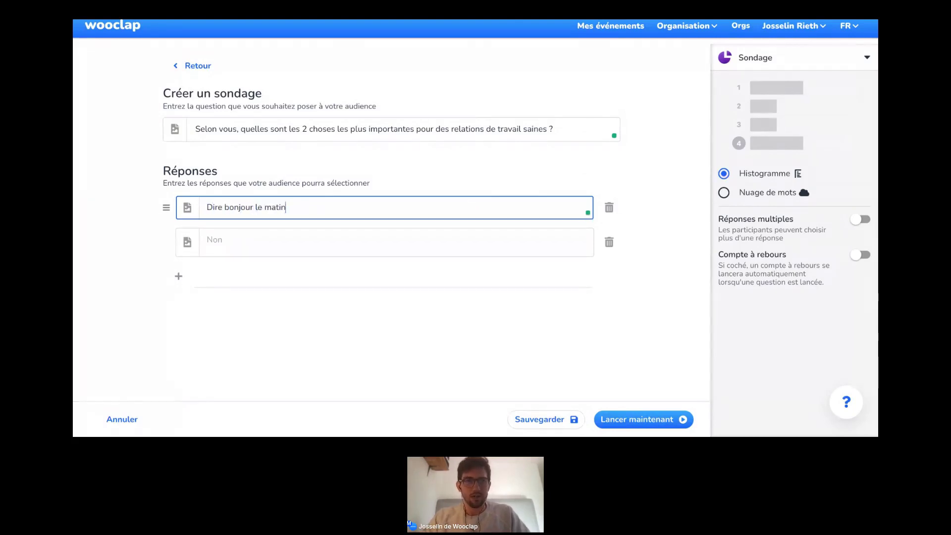
left_click(286, 248)
type("Encou")
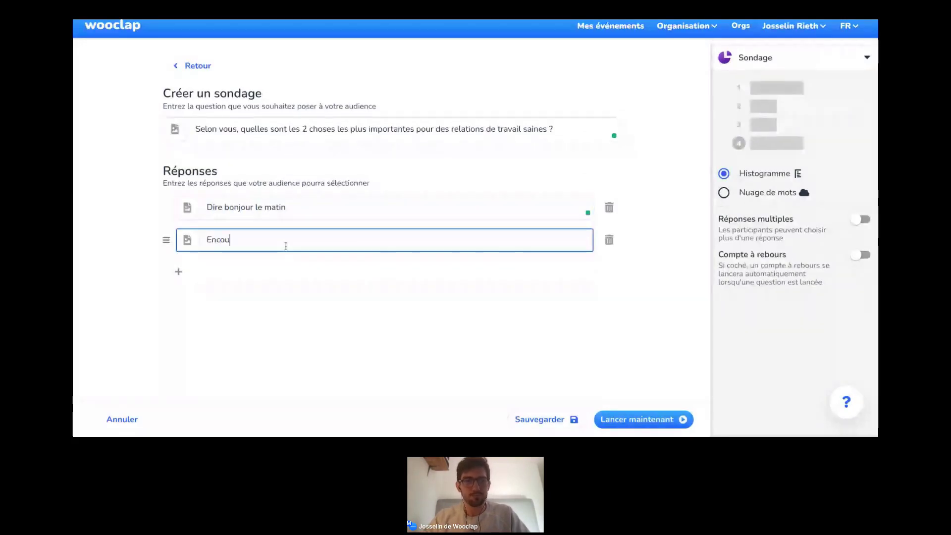
type("rager ses ")
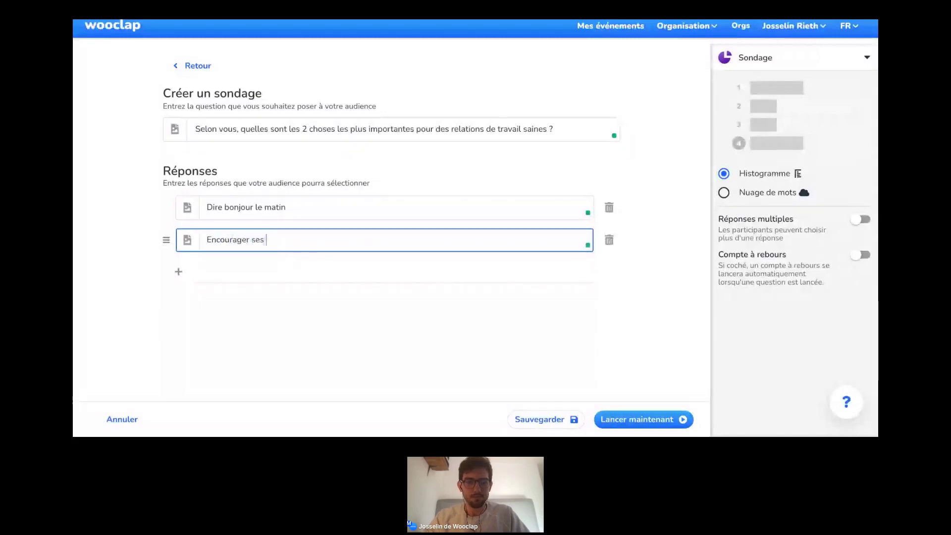
type("collègue")
- Add the third answer "Ne pas prendre les choses personnellement" and correct the second answer to "Encourager ses collègues"
left_click(291, 269)
type("Ne pas p")
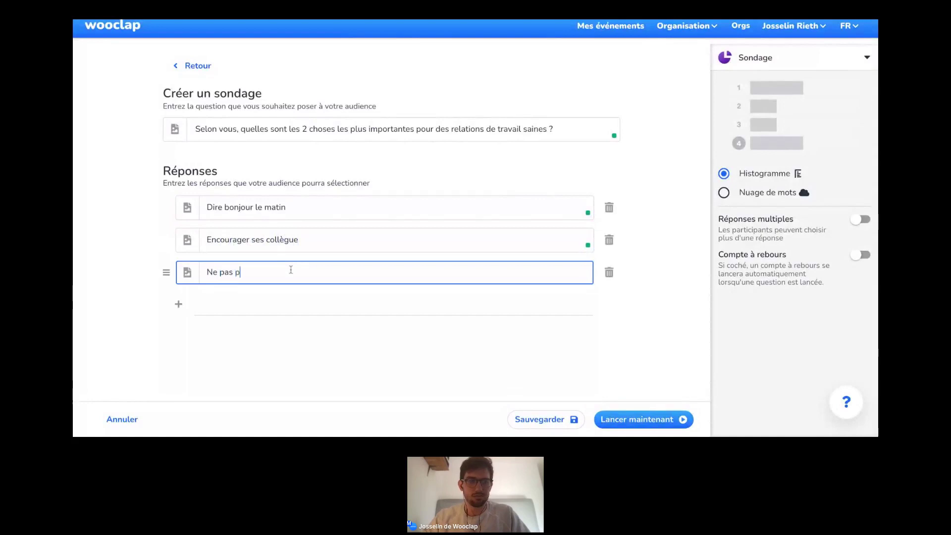
type("rendre les cho")
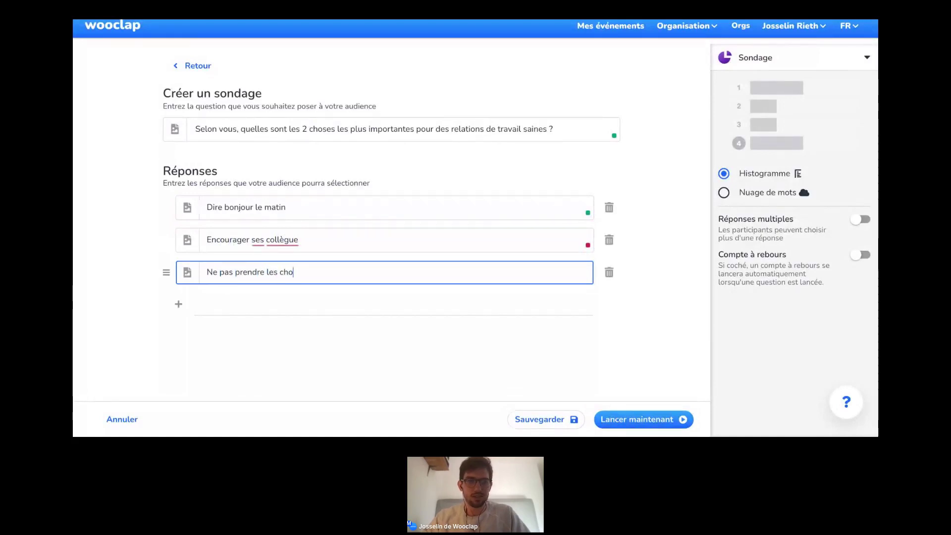
type("ses personnellement")
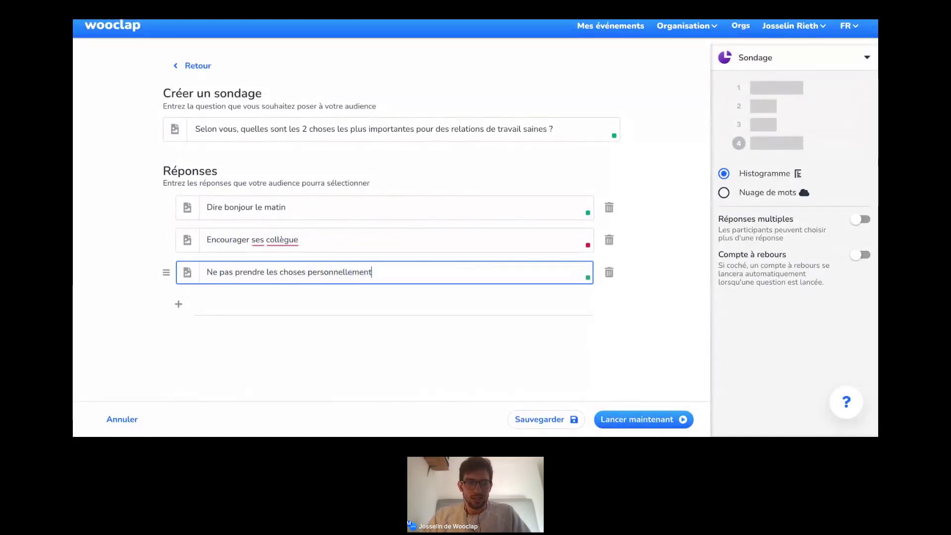
left_click(311, 236)
type("s")
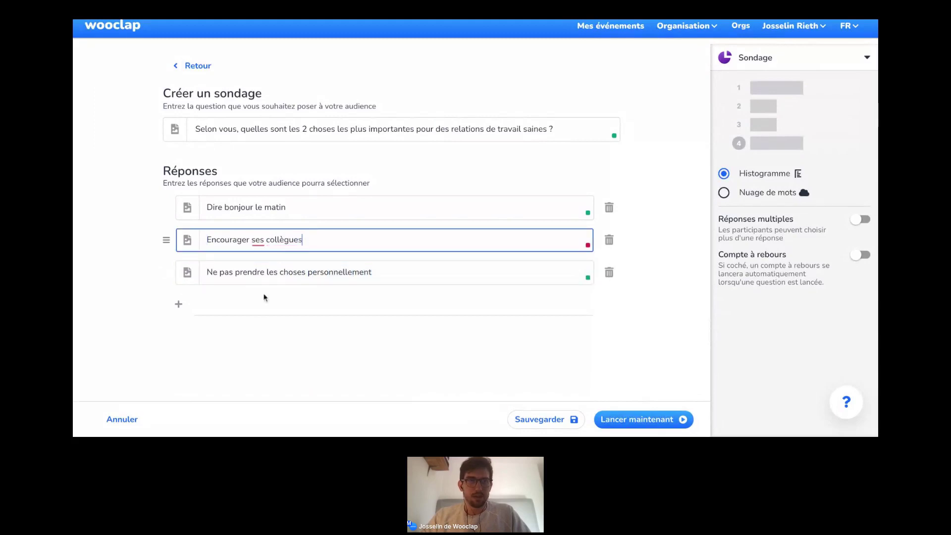
- Add "Cacher quand on a un problème" and "Dire merci" as the fourth and fifth poll answers
left_click(257, 314)
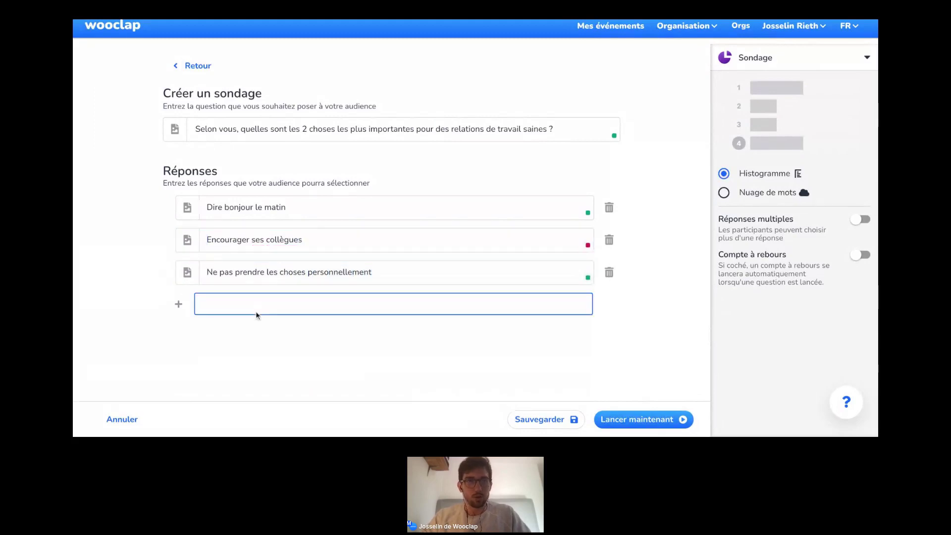
type("Cacher quand on")
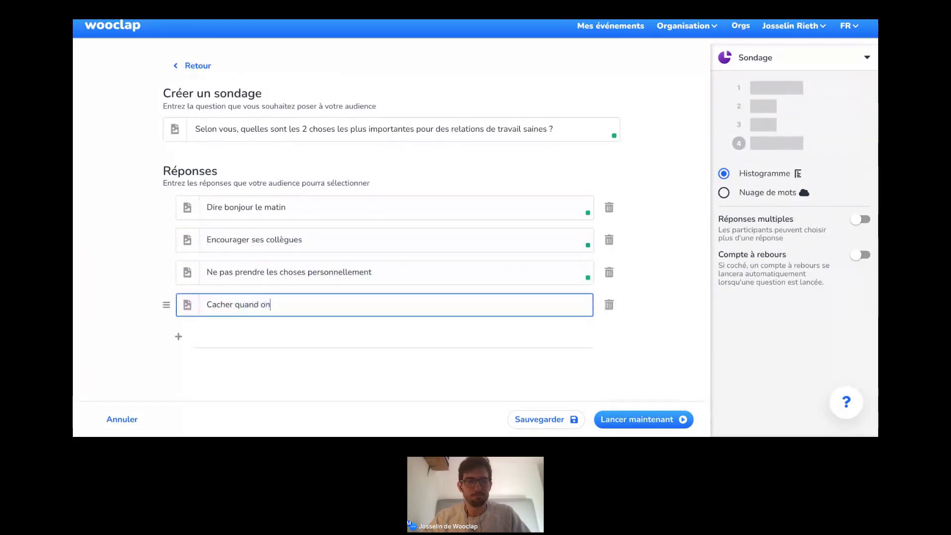
type(" a un probl")
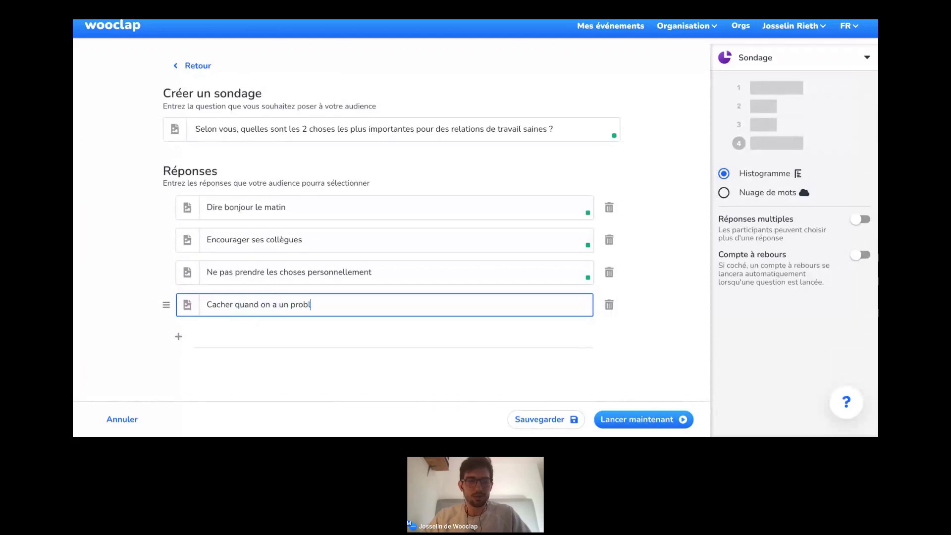
type("ème")
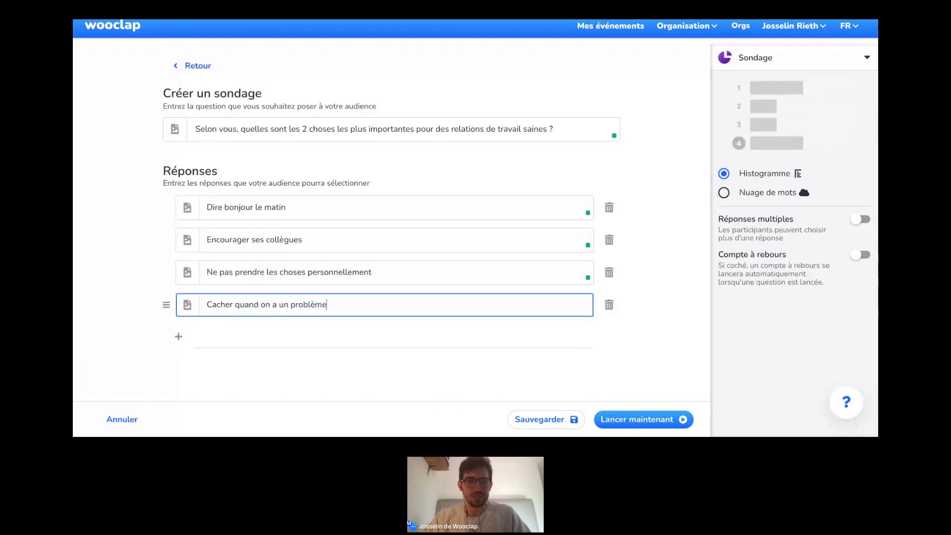
left_click(276, 337)
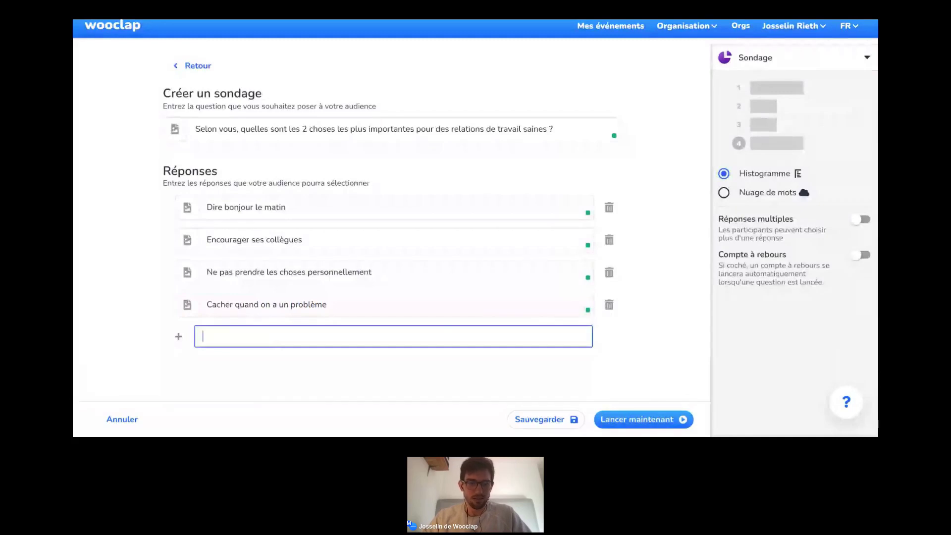
type("Dire merci")
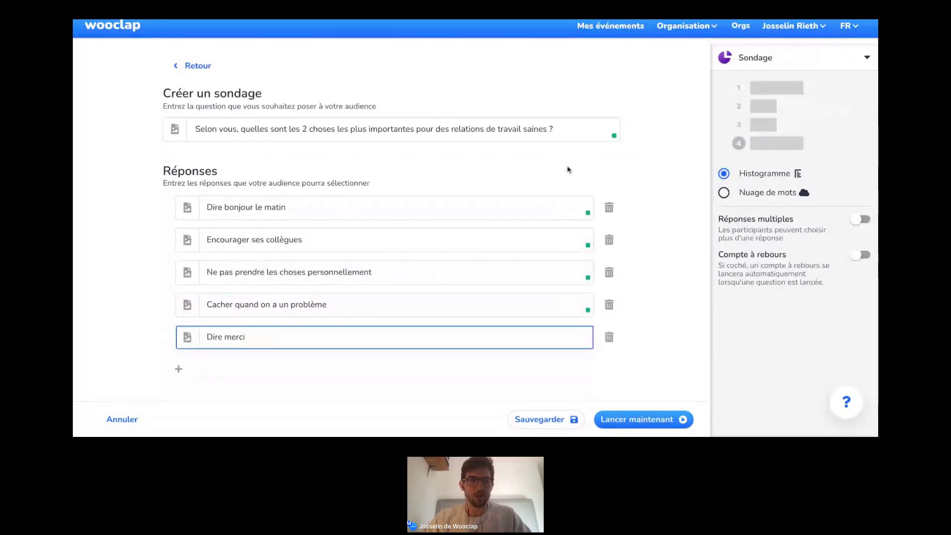
- Allow participants to choose multiple answers in the poll and save the question
left_click(474, 167)
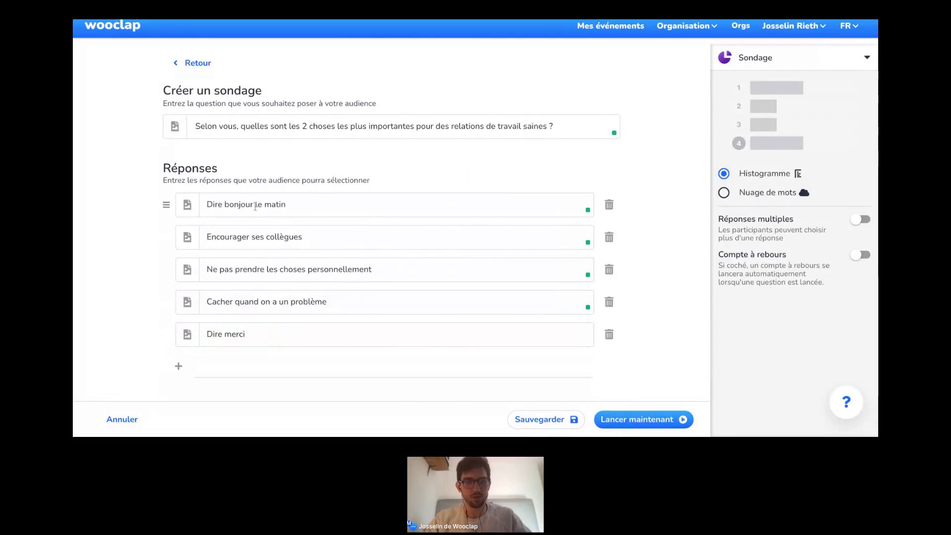
scroll(255, 206, "down", 1)
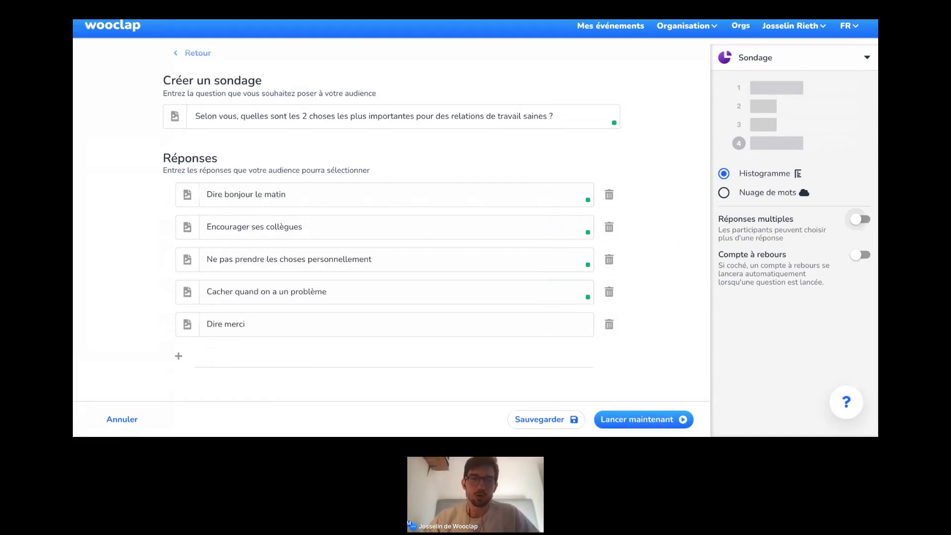
left_click(861, 219)
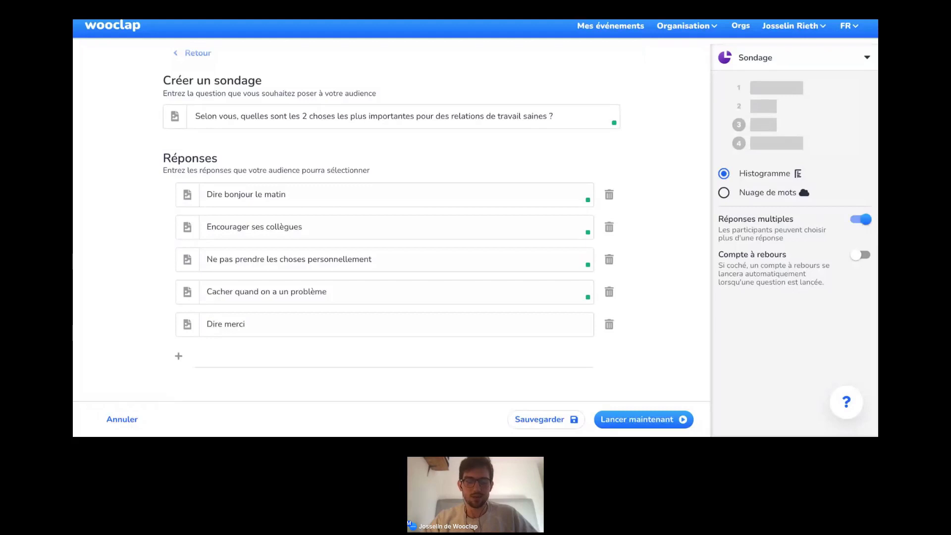
left_click(558, 422)
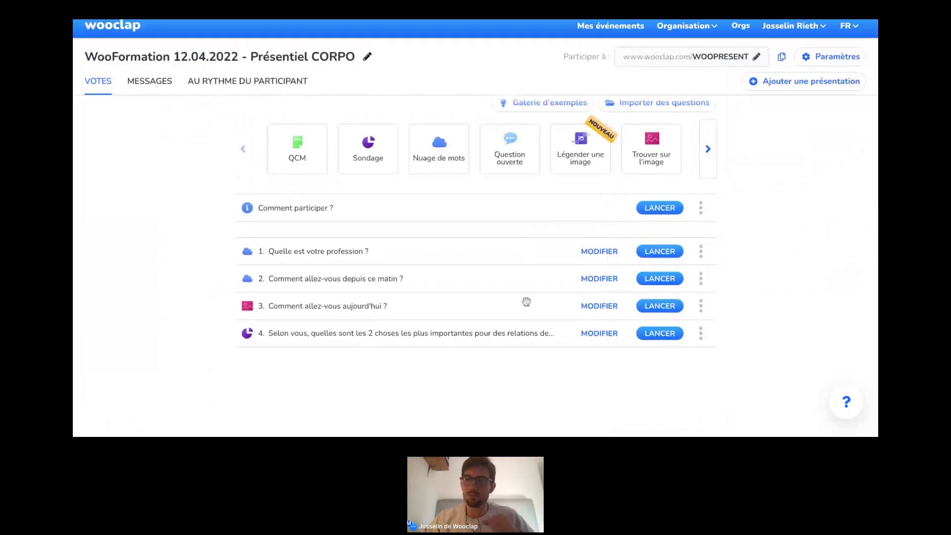
- Create a Brainstorming question with the text "Quelles sont les formulations par écrit qui peuvent être"
scroll(526, 301, "down", 1)
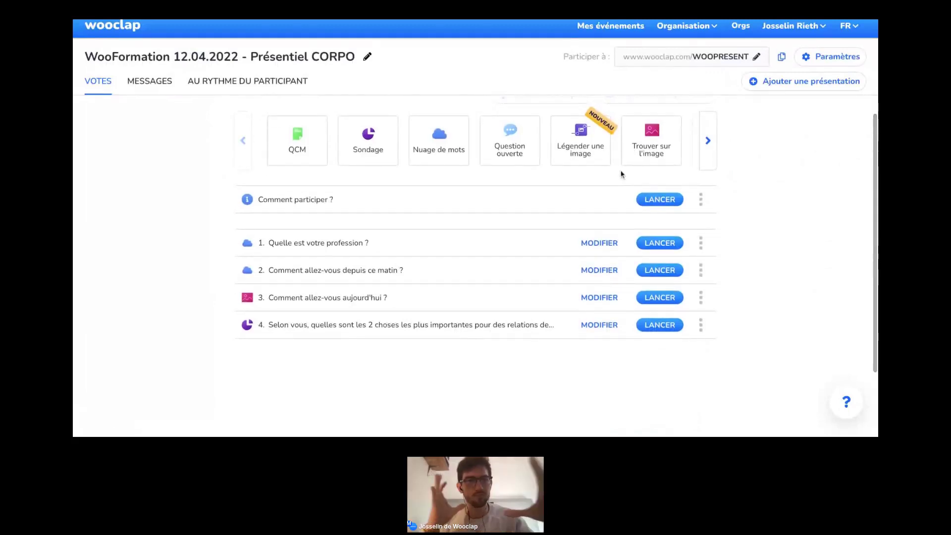
left_click(708, 160)
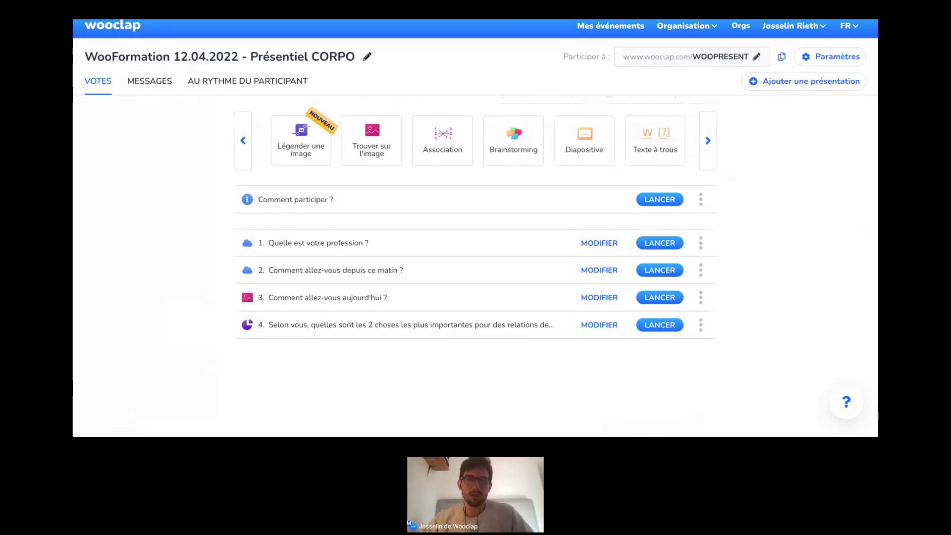
left_click(526, 160)
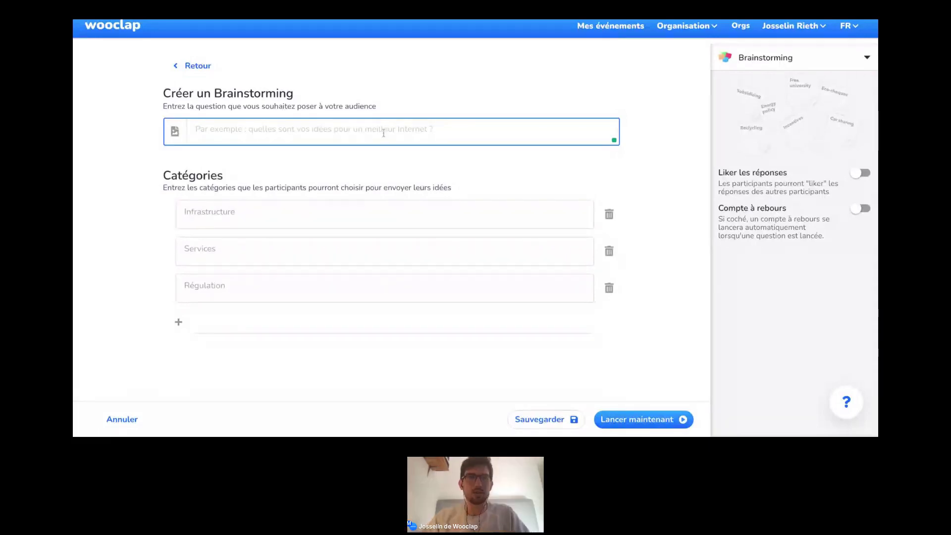
type("Q")
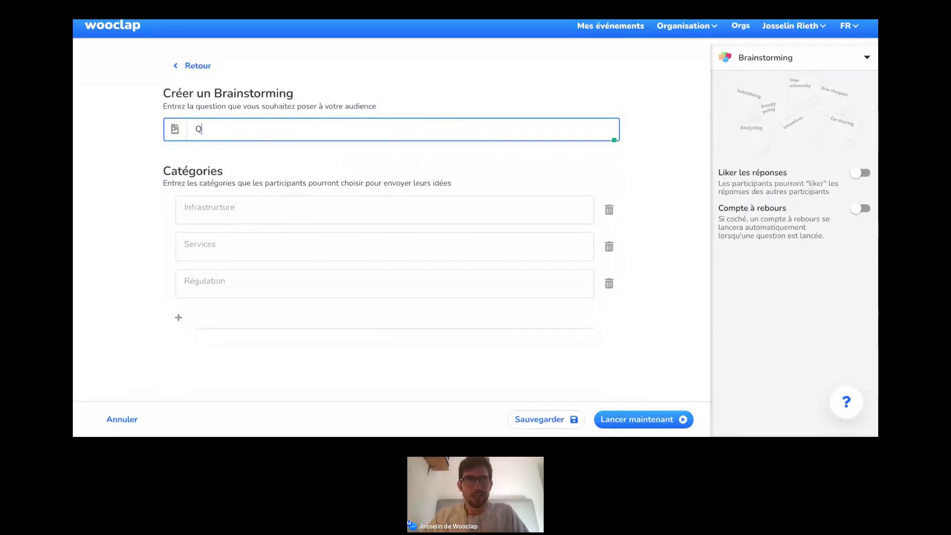
type("uelles sont les formu")
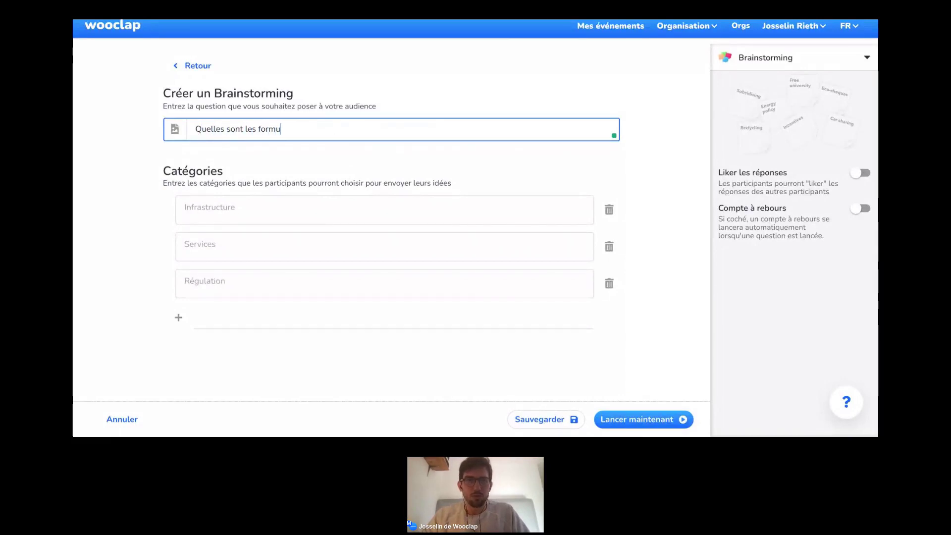
type("lations par écrit")
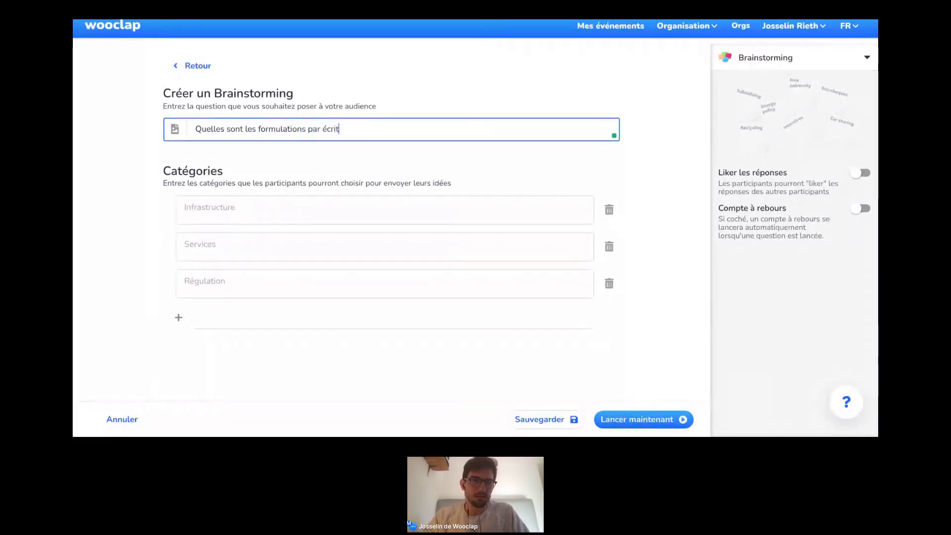
type(" qui peuvent être")
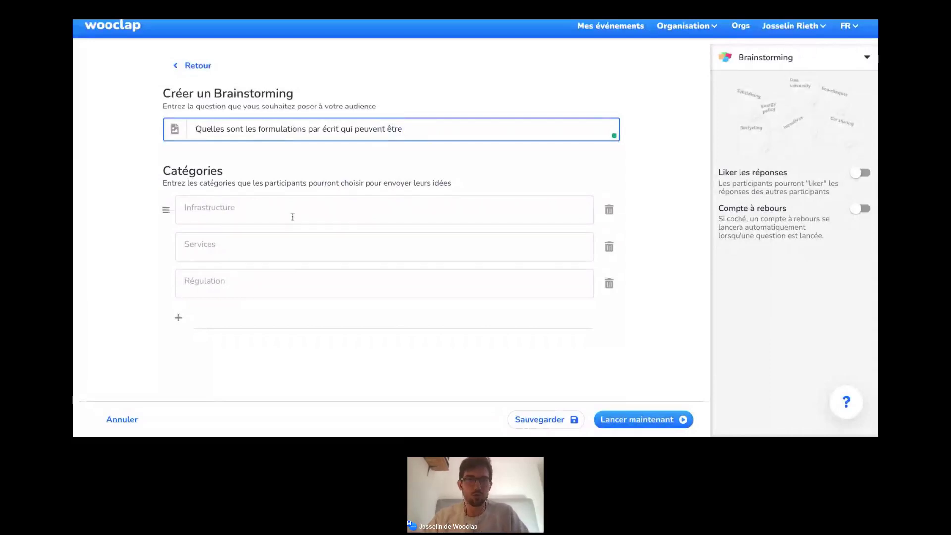
- Delete the third brainstorming category and name the remaining two "Bienveillantes" and "Abruptes - blessantes"
left_click(609, 287)
left_click(198, 210)
type("Bienveillantes")
left_click(228, 241)
type("Abruptes - blessantes")
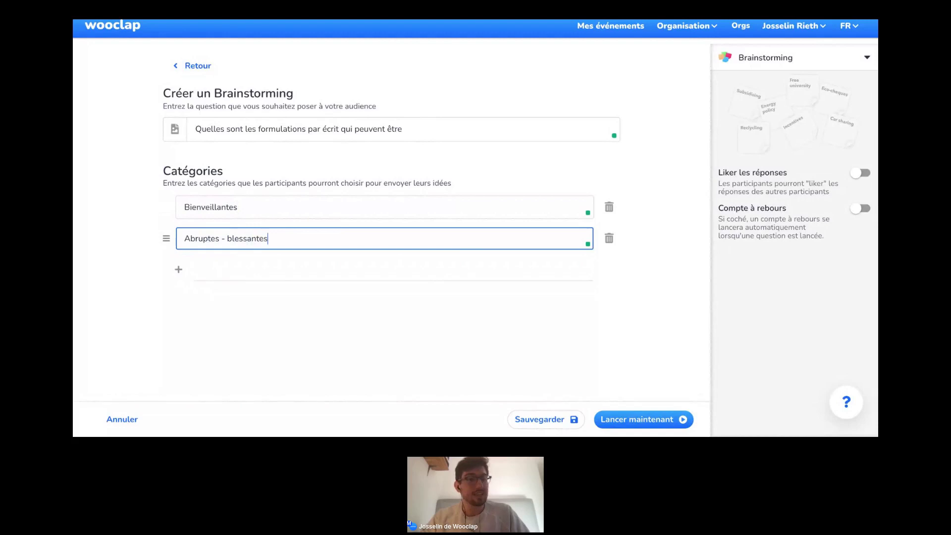
- Let participants like each other's brainstorming answers and save the question
left_click(264, 313)
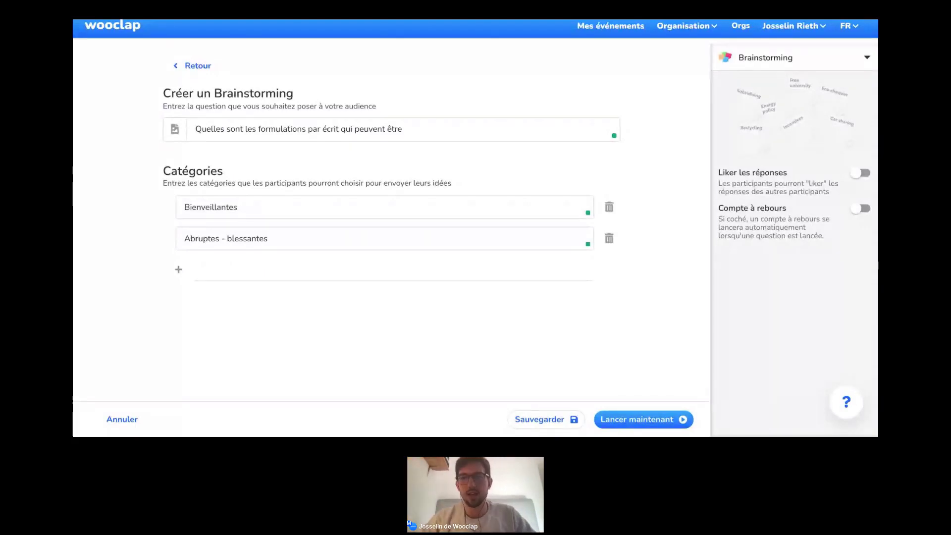
left_click(859, 173)
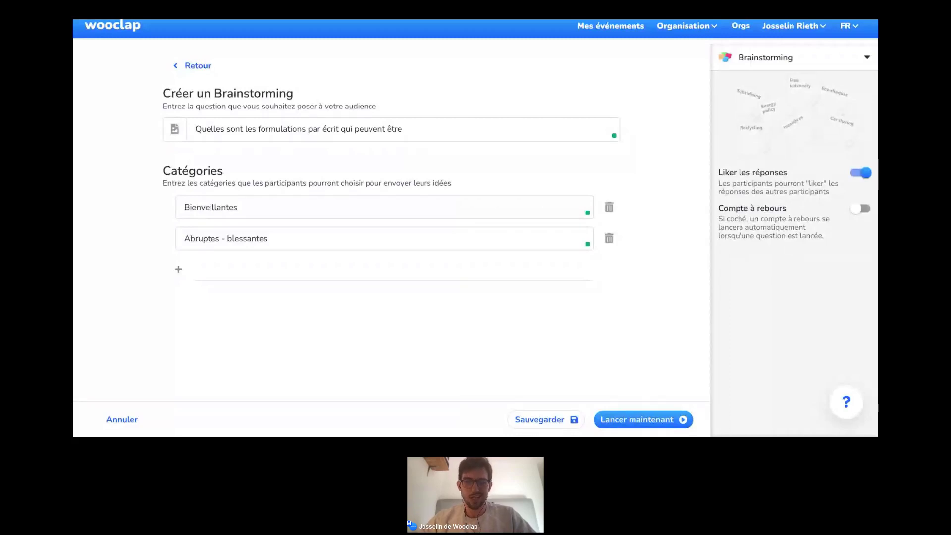
left_click(541, 419)
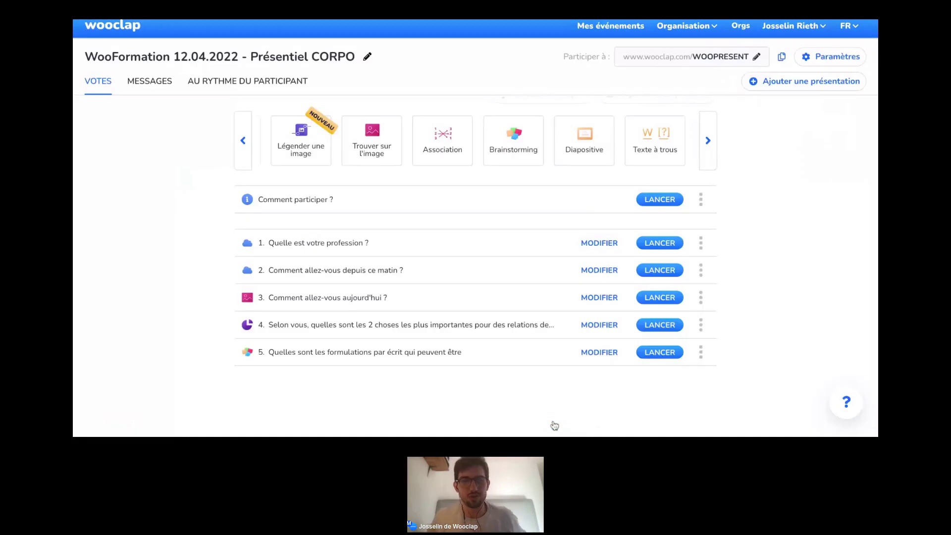
scroll(545, 351, "down", 1)
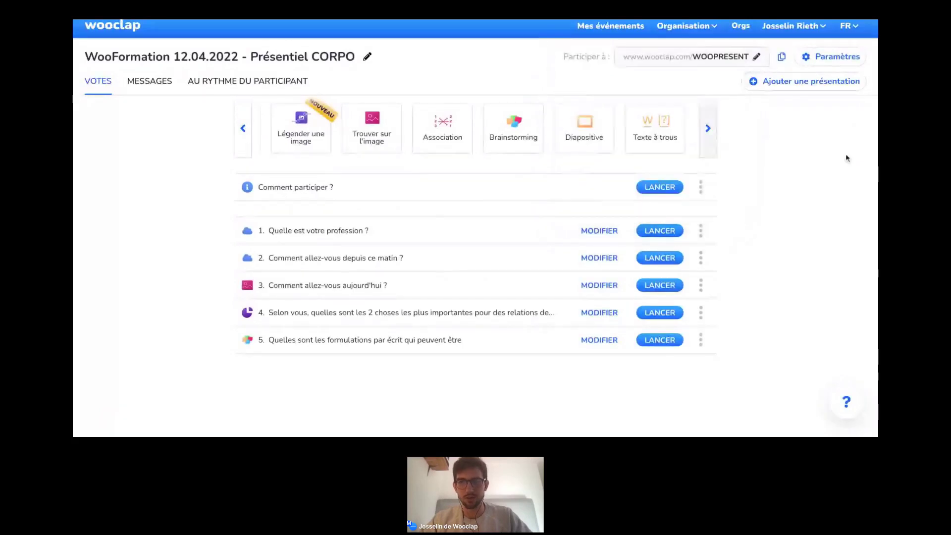
left_click(711, 147)
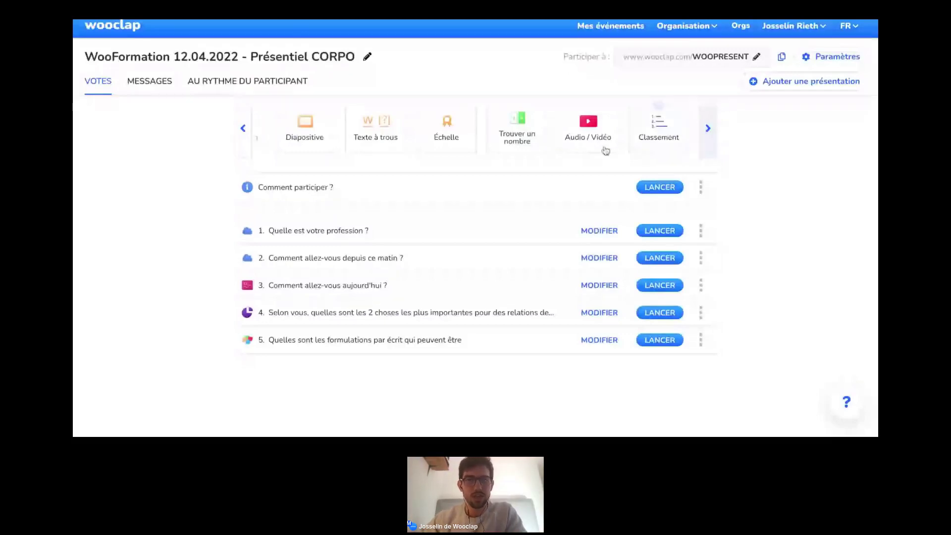
mouse_move(595, 140)
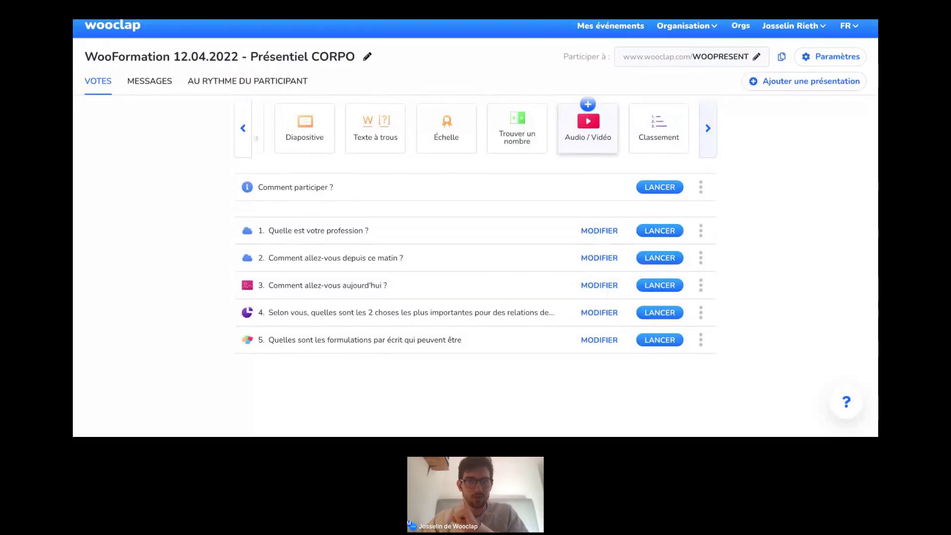
left_click(588, 128)
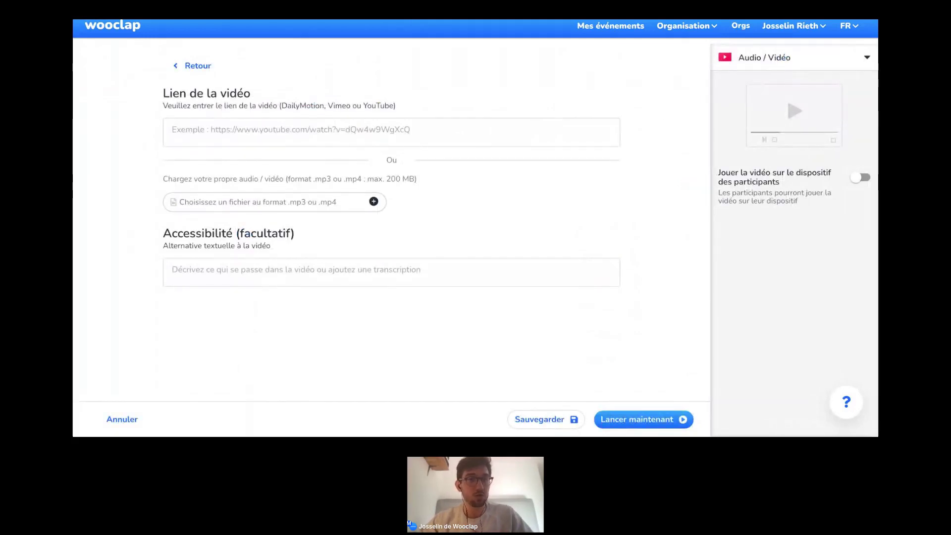
left_click(364, 130)
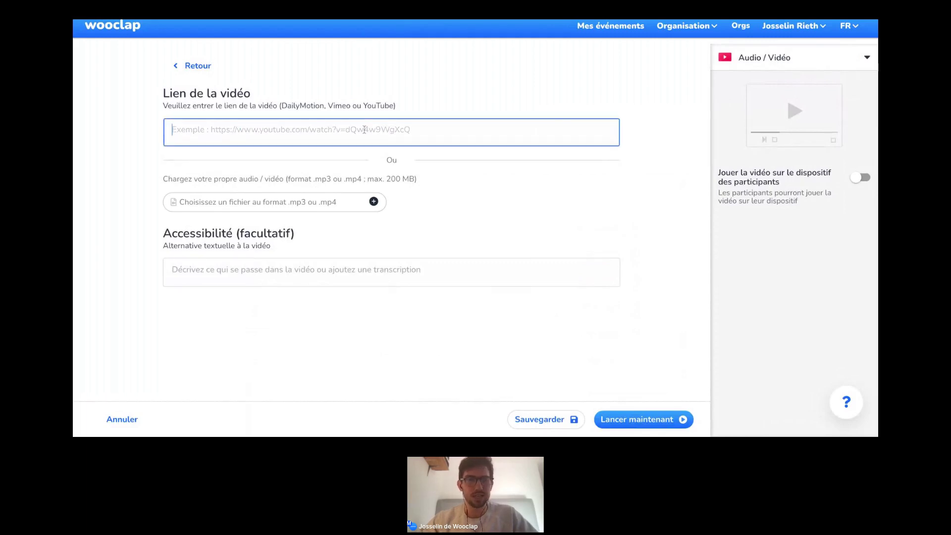
type("https://www.youtube.com/watch?v=5HI4pSHEm1M")
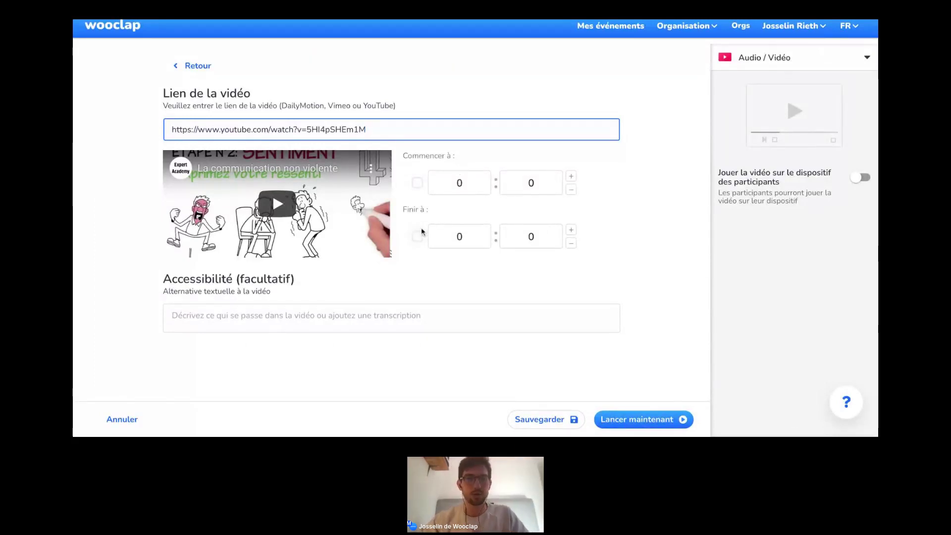
- Set the video's start time to 01:29
left_click(462, 184)
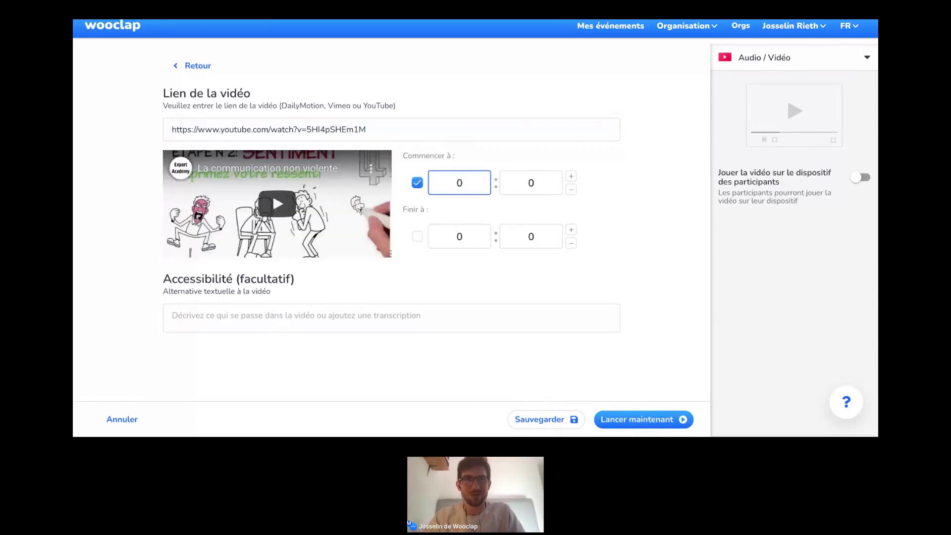
type("1")
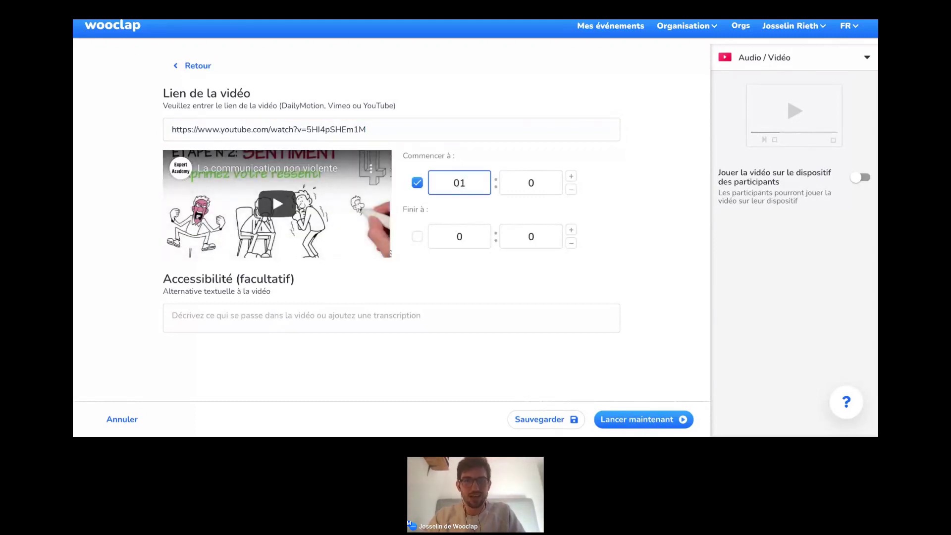
left_click(535, 182)
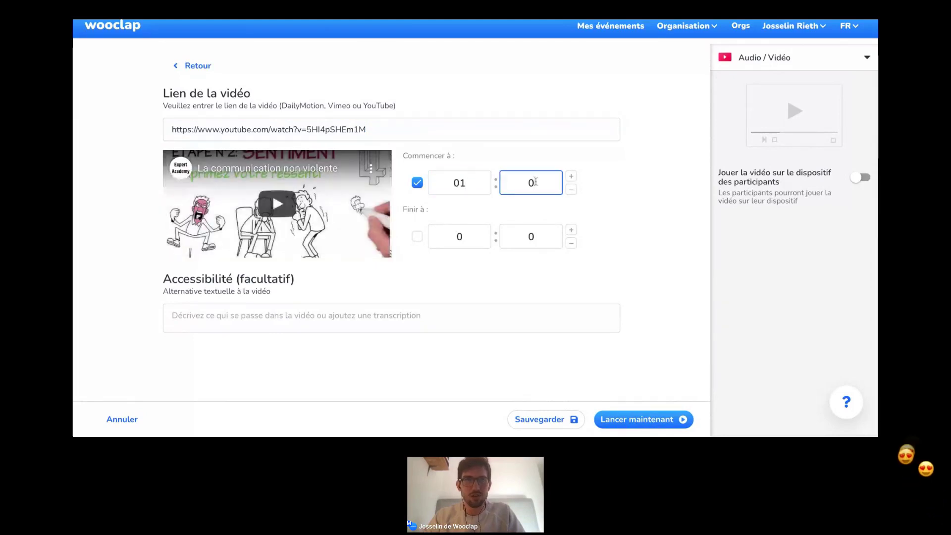
type("29")
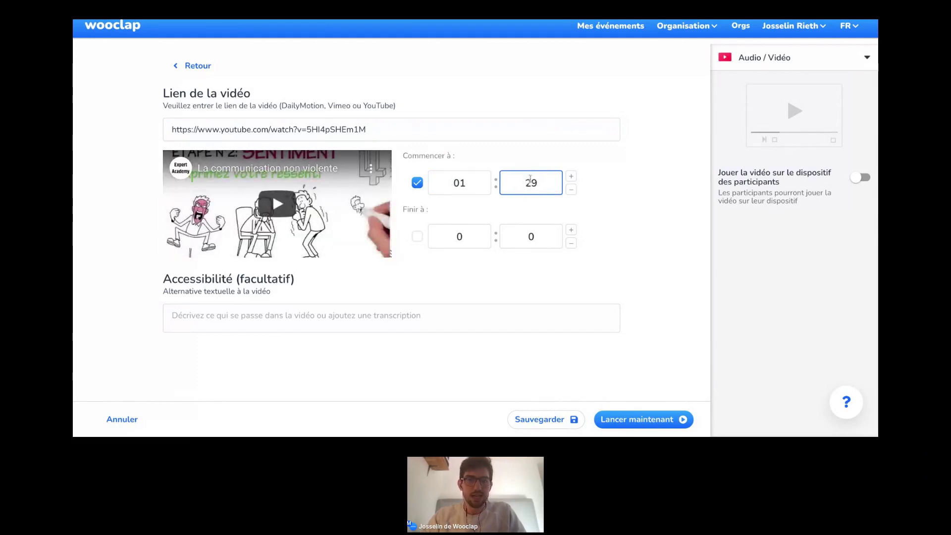
- Set the video's end time to 01:54 and save the video question
left_click(461, 241)
type("1")
left_click(534, 236)
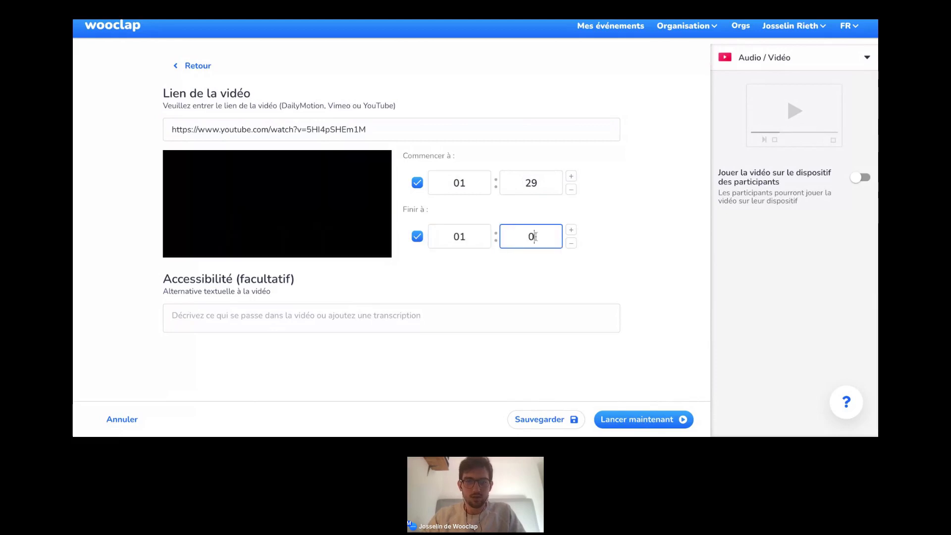
type("54")
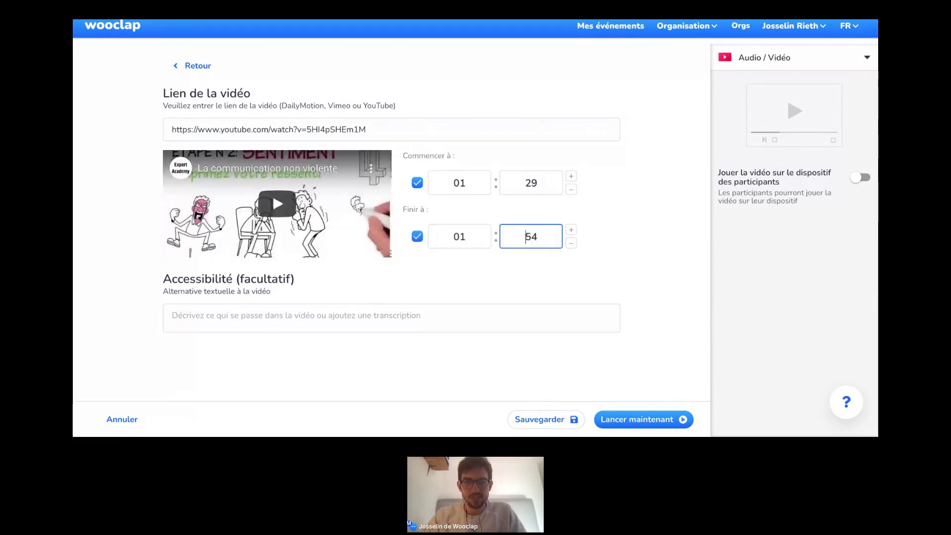
left_click(555, 275)
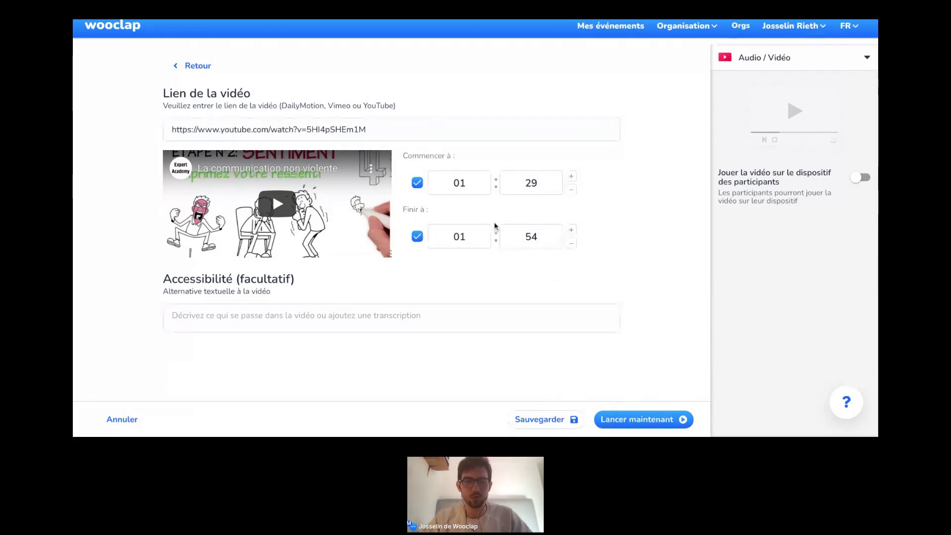
left_click(554, 421)
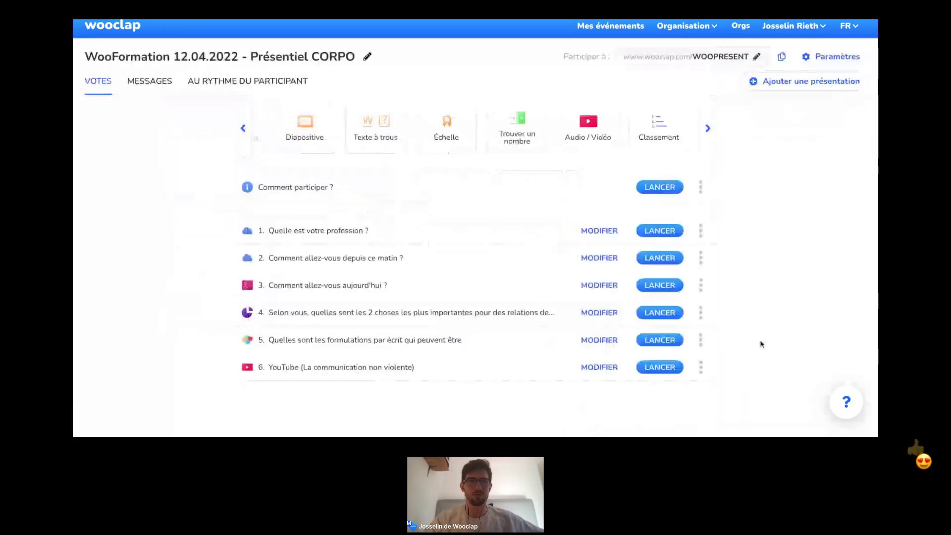
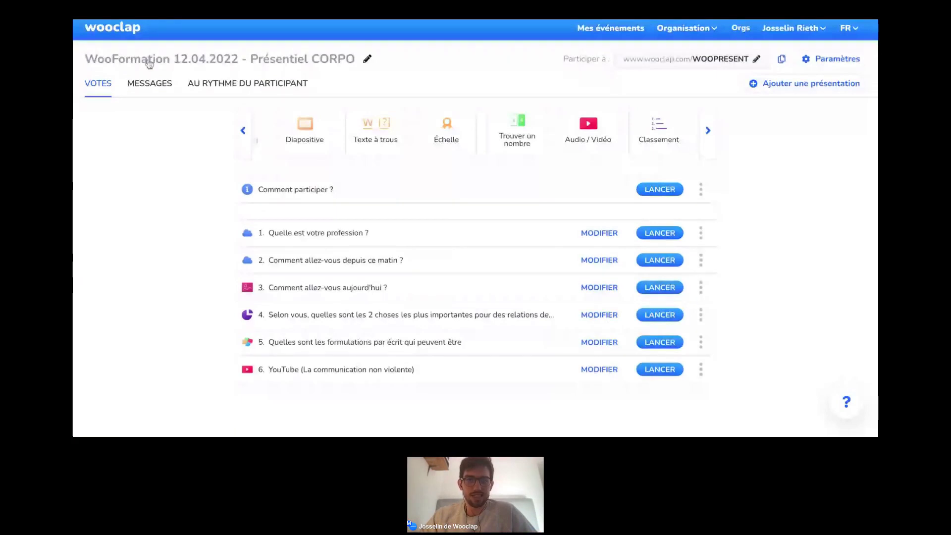
- Create a comparison copy of the event "WooFormation 12.04.2022 - Présentiel CORPO" from the events list and open the copy
left_click(619, 30)
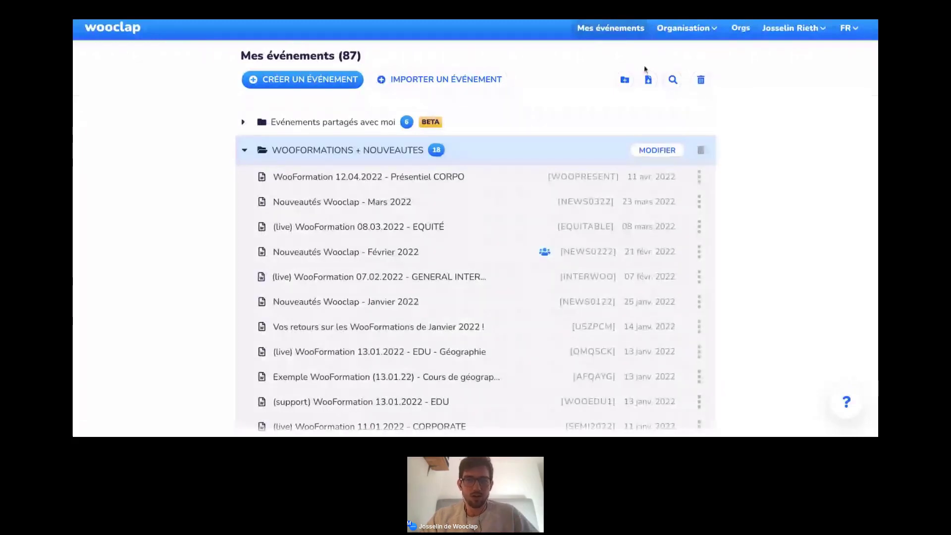
left_click(698, 177)
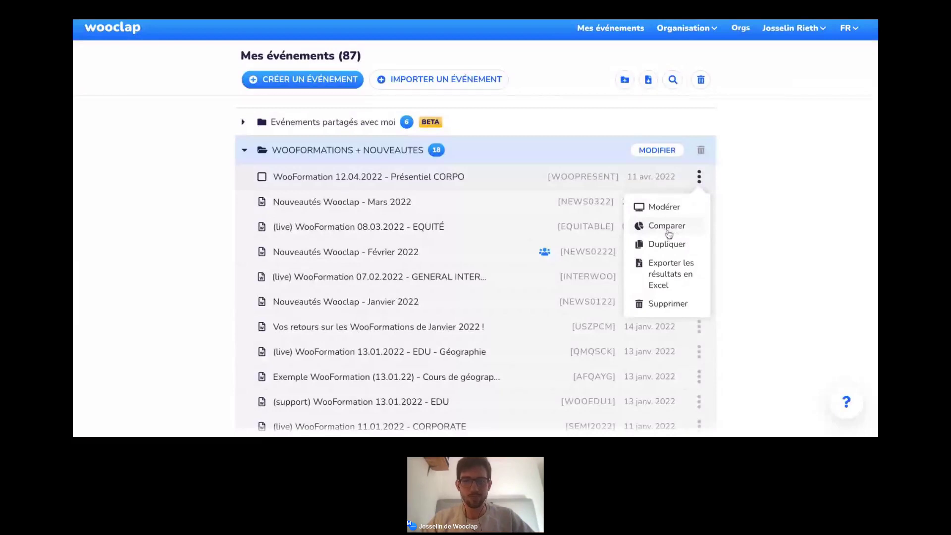
left_click(670, 233)
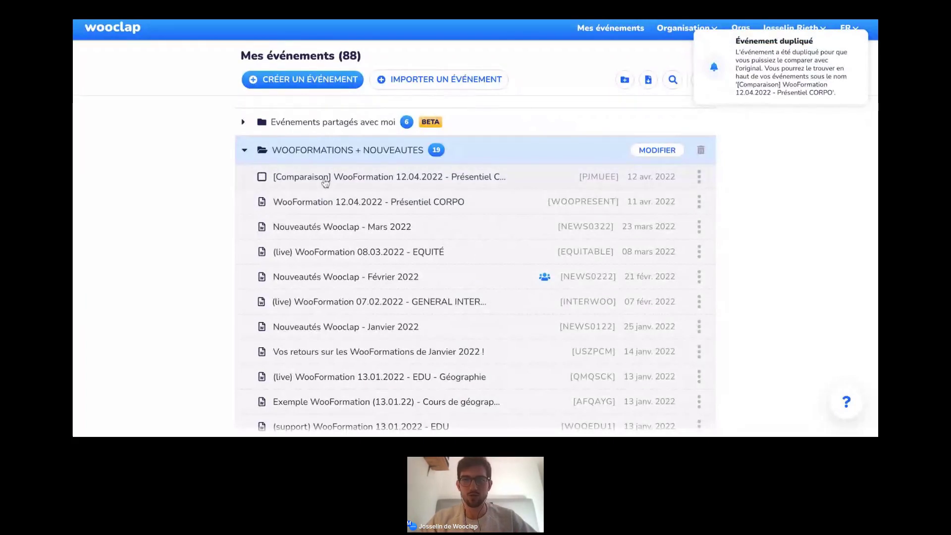
left_click(369, 181)
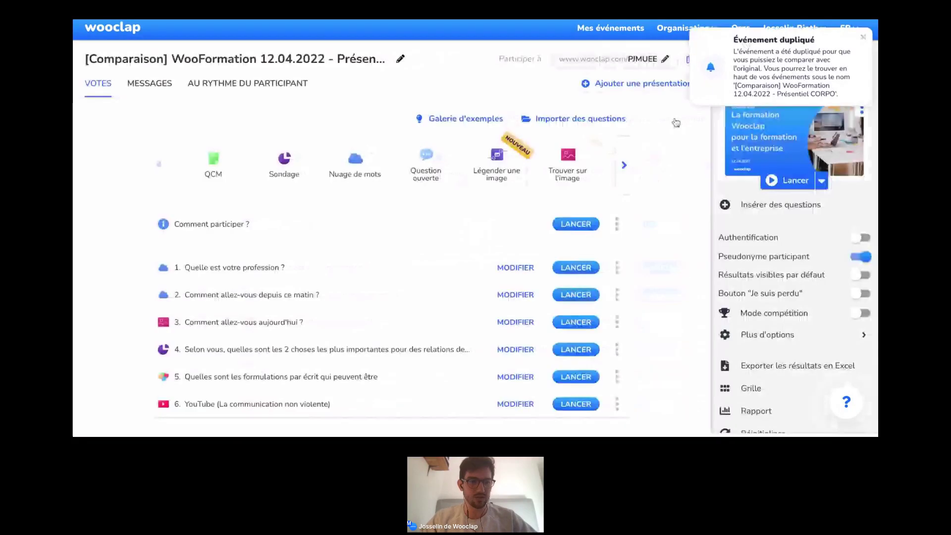
scroll(575, 292, "down", 1)
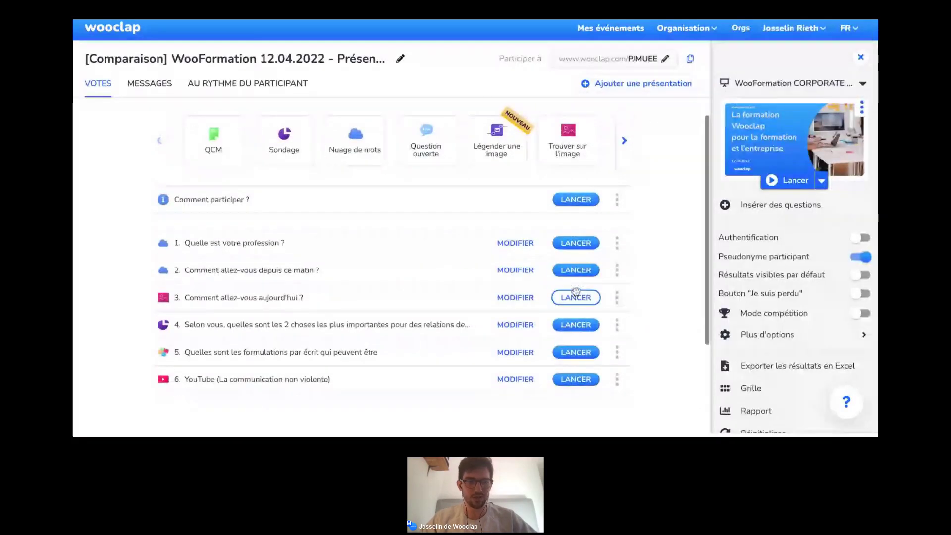
- Preview the brainstorming question, then launch the work-relations poll and show its Comparaison view before exiting
left_click(582, 358)
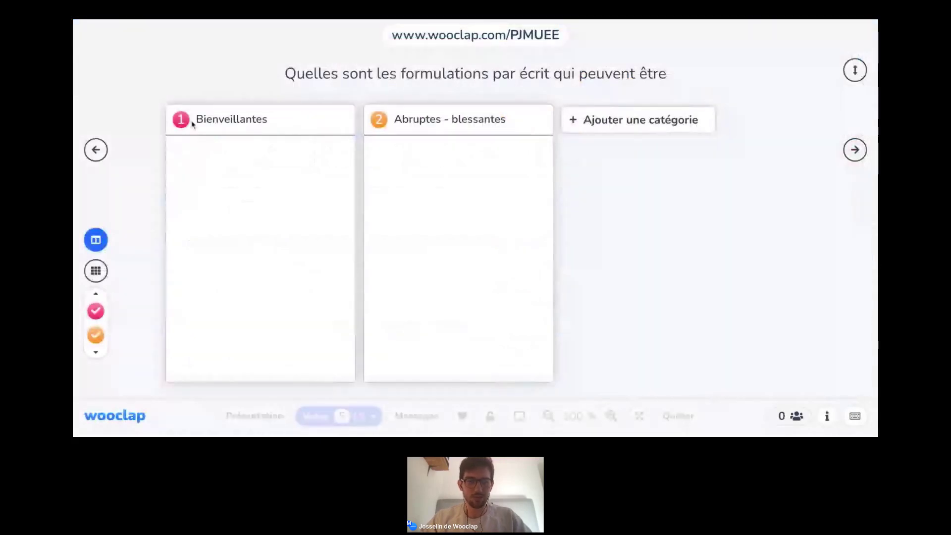
key("Escape")
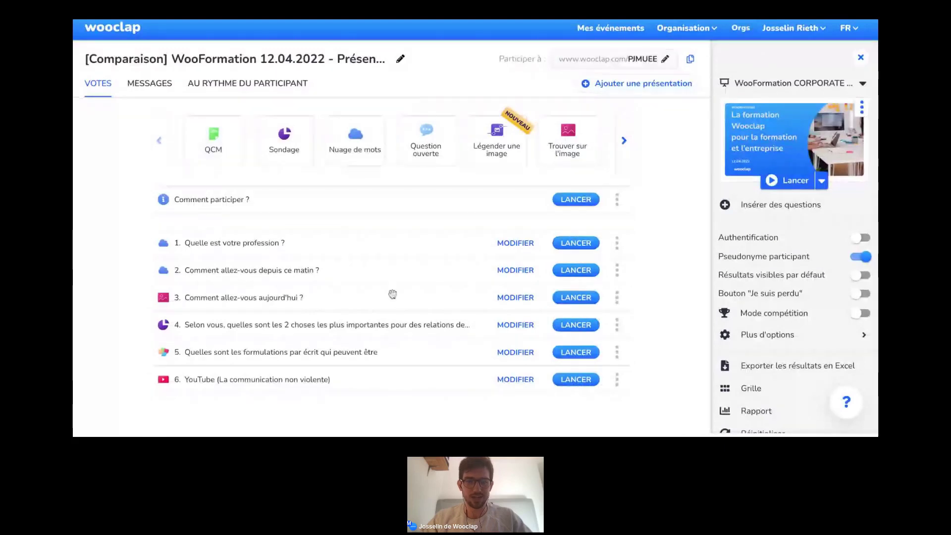
left_click(589, 331)
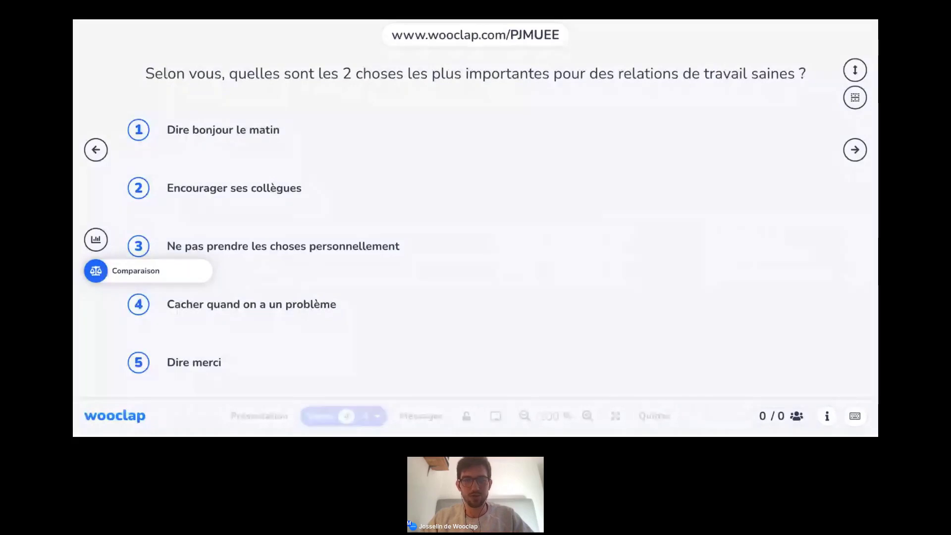
left_click(96, 270)
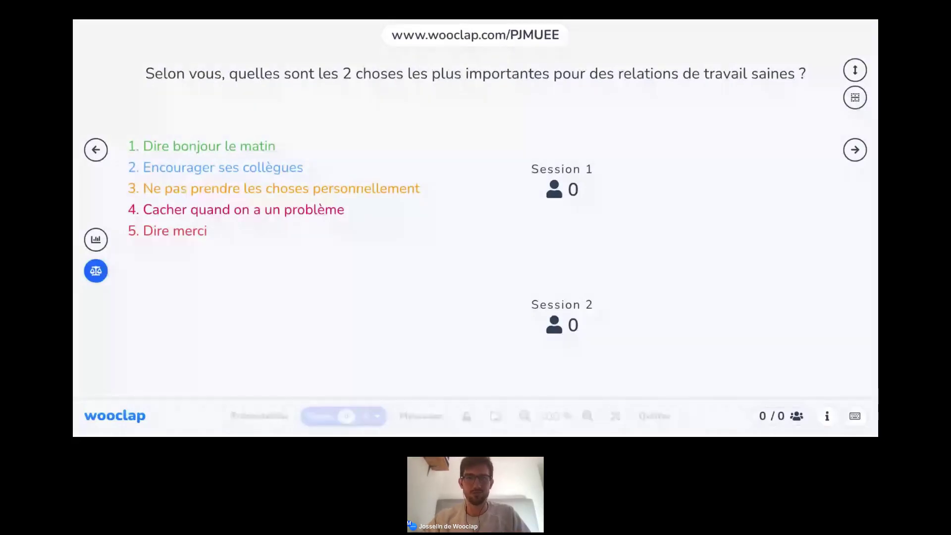
key("Escape")
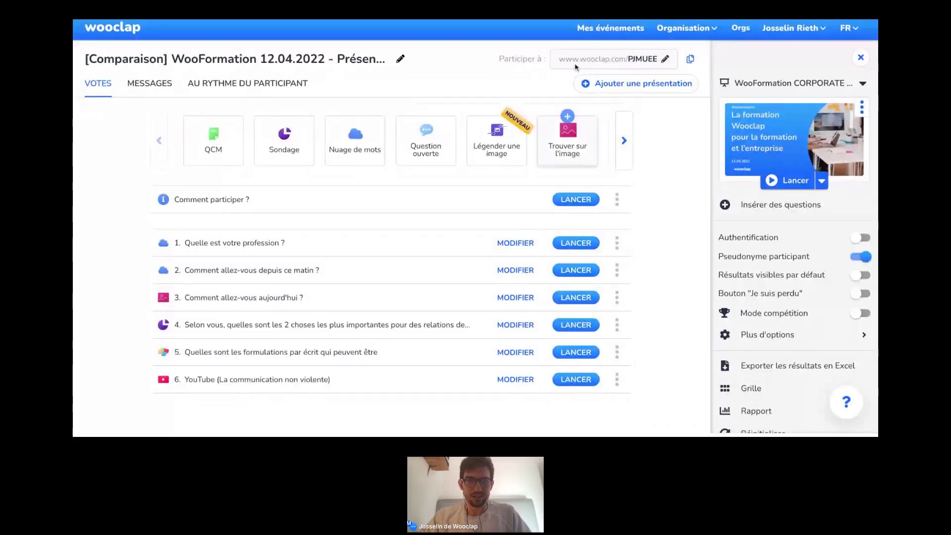
- Return to the original "WooFormation 12.04.2022 - Présentiel CORPO" event, launch "Comment allez-vous depuis ce matin ?" and display its word cloud
key("alt+Left")
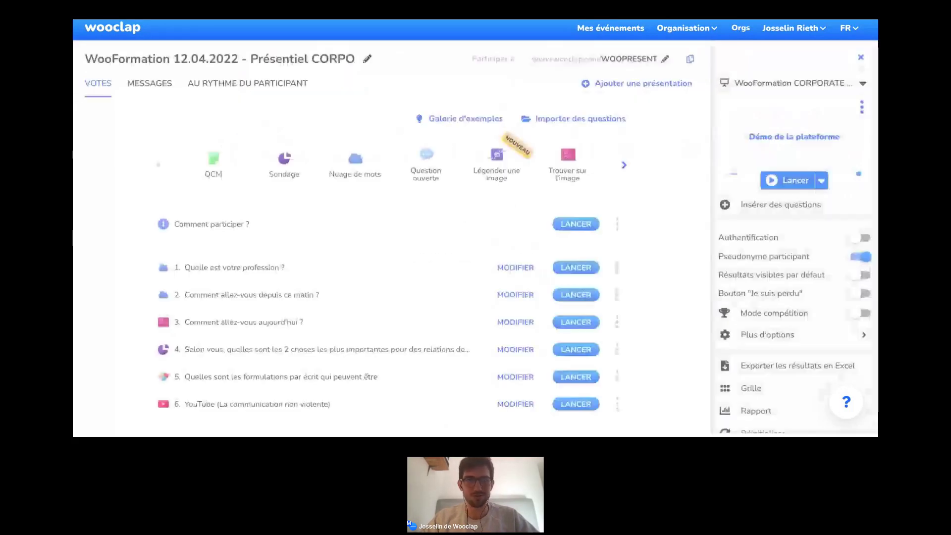
scroll(392, 257, "down", 1)
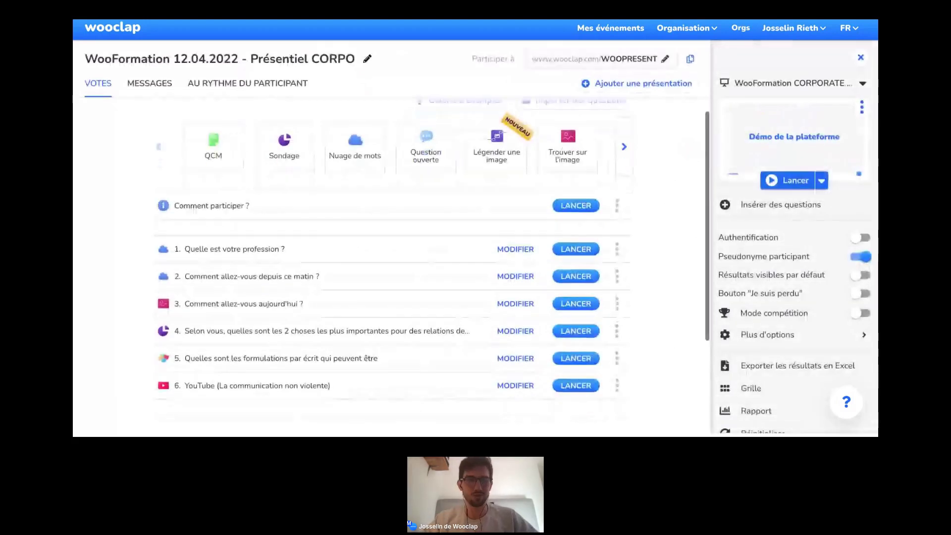
scroll(392, 258, "down", 2)
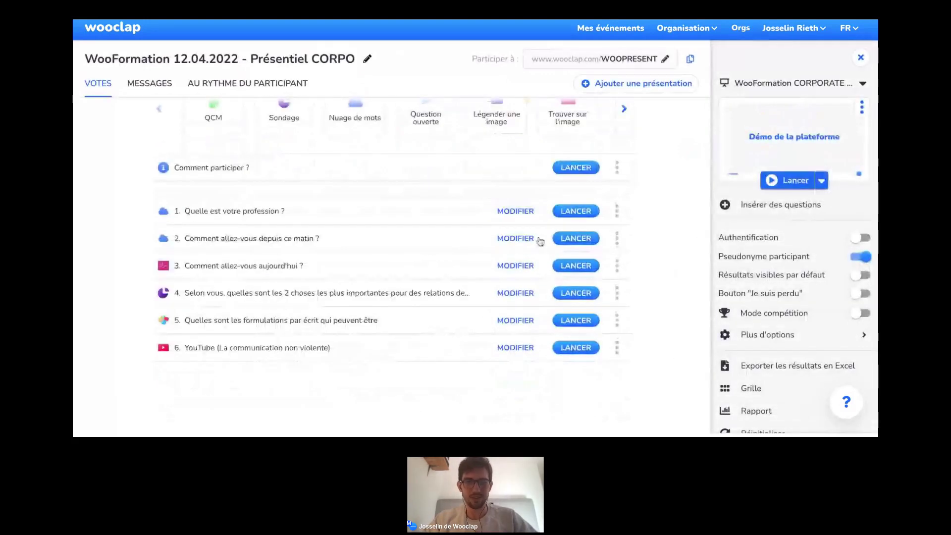
left_click(577, 243)
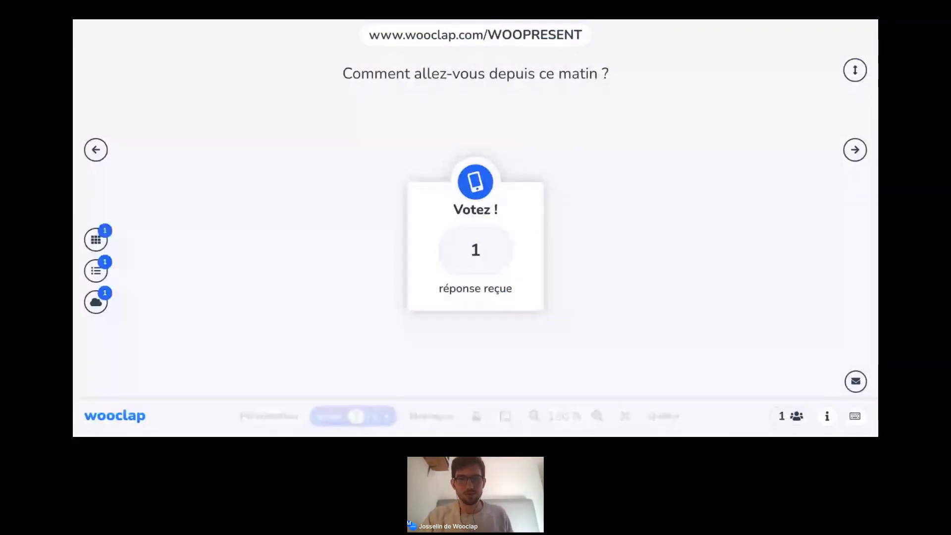
left_click(101, 308)
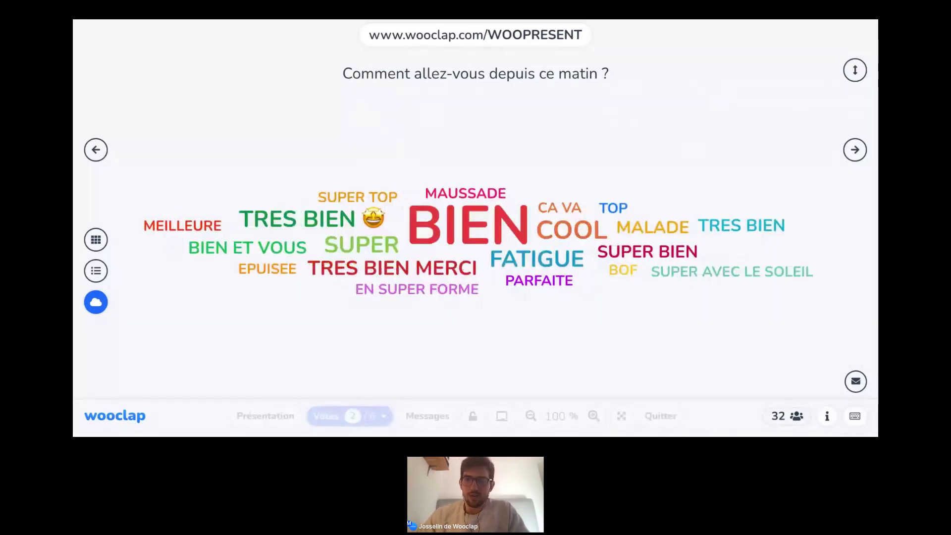
- Advance to the animal image question, switch its results and correct-answer displays on and off, and exit the presentation
left_click(856, 150)
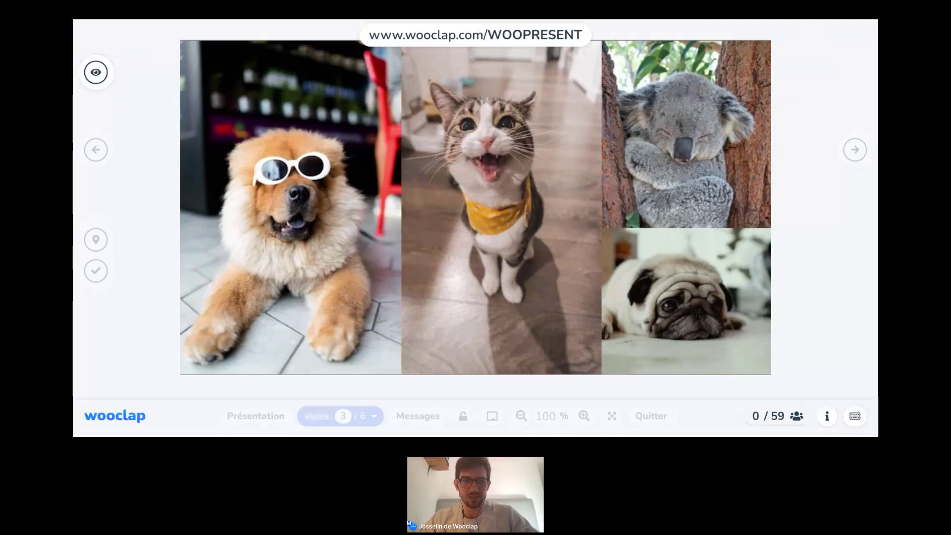
left_click(97, 276)
left_click(96, 273)
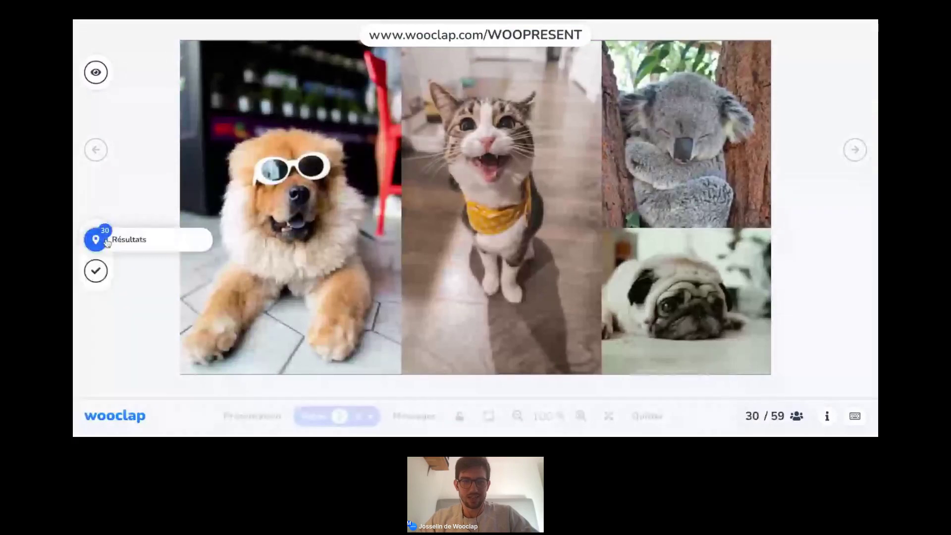
left_click(99, 241)
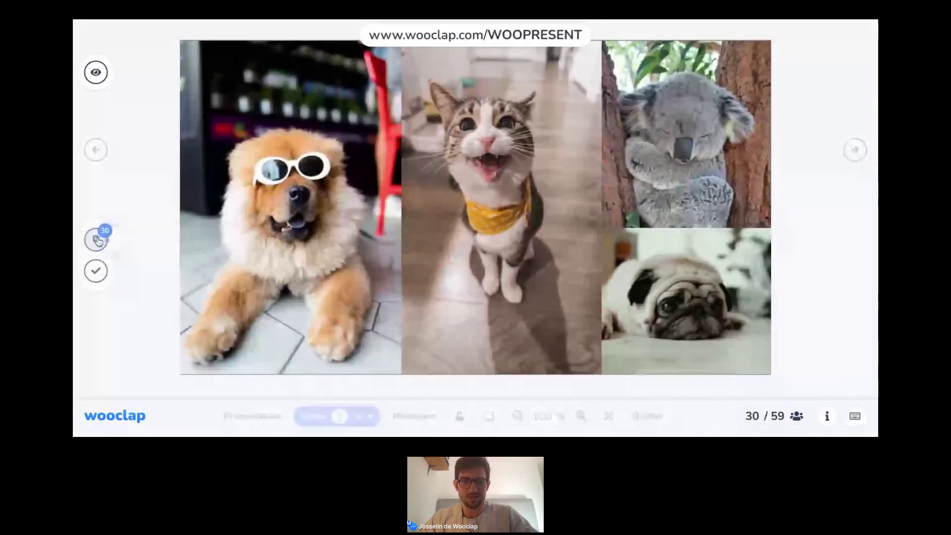
left_click(100, 280)
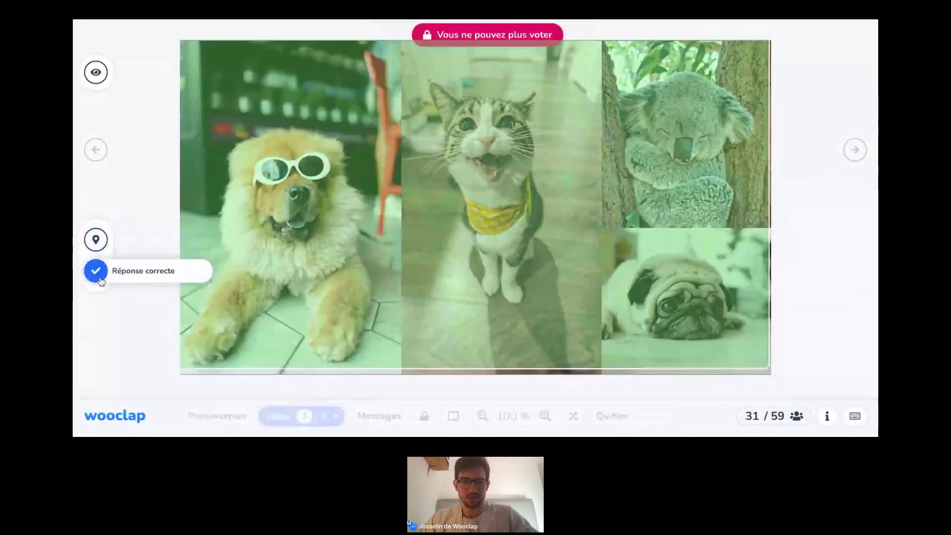
left_click(100, 280)
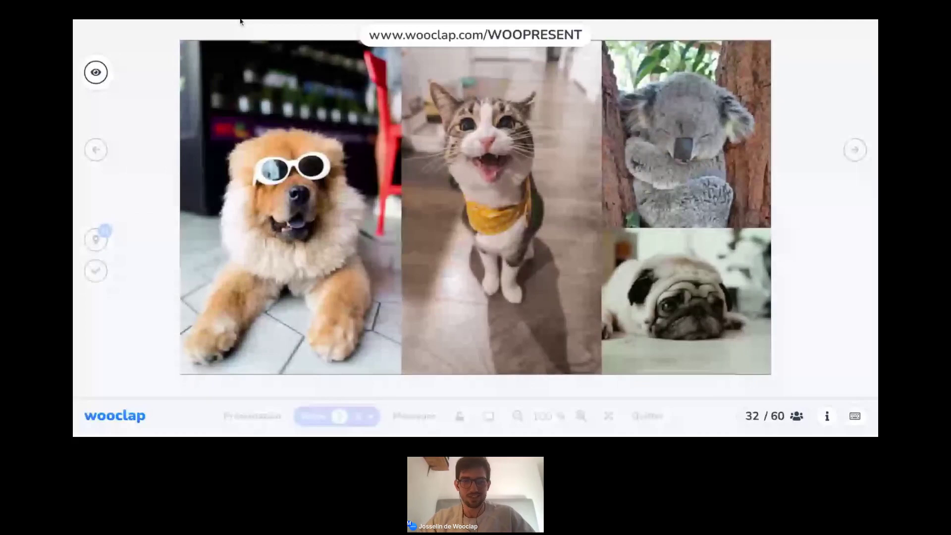
key("Escape")
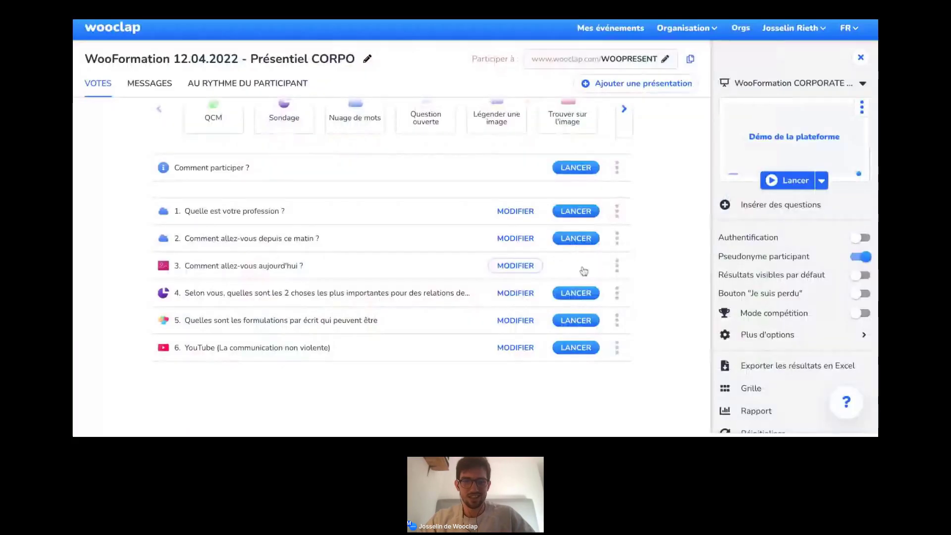
- Relaunch the image question "Comment allez-vous aujourd'hui ?" and display the participants' answers as markers on the image
left_click(583, 268)
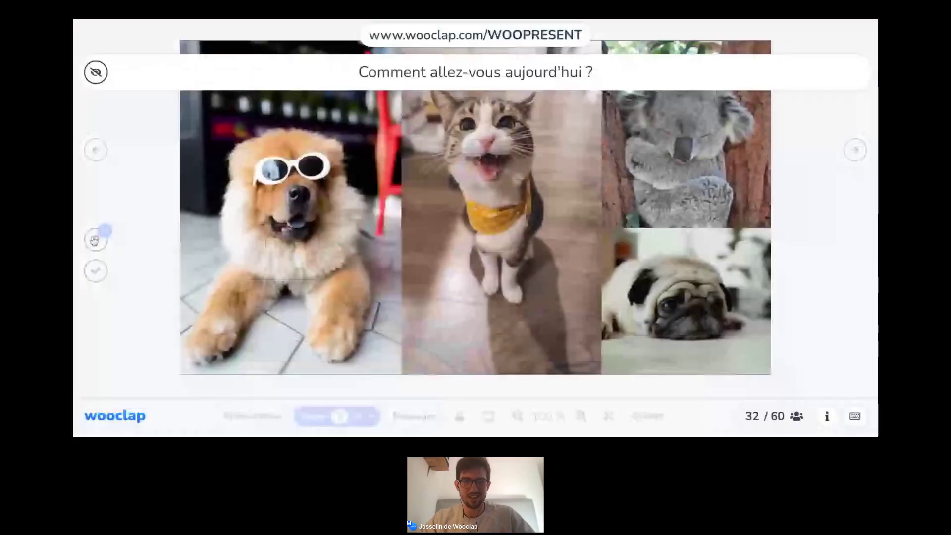
left_click(96, 72)
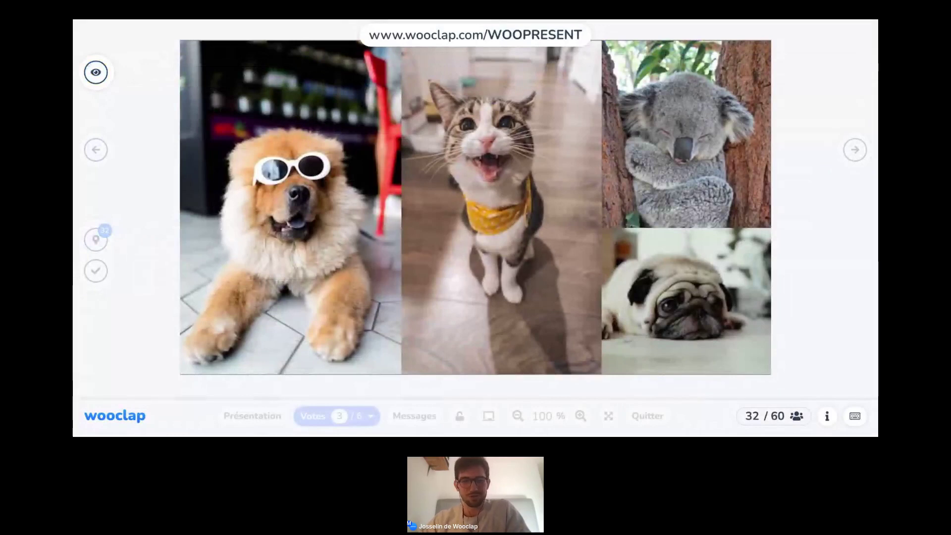
left_click(96, 241)
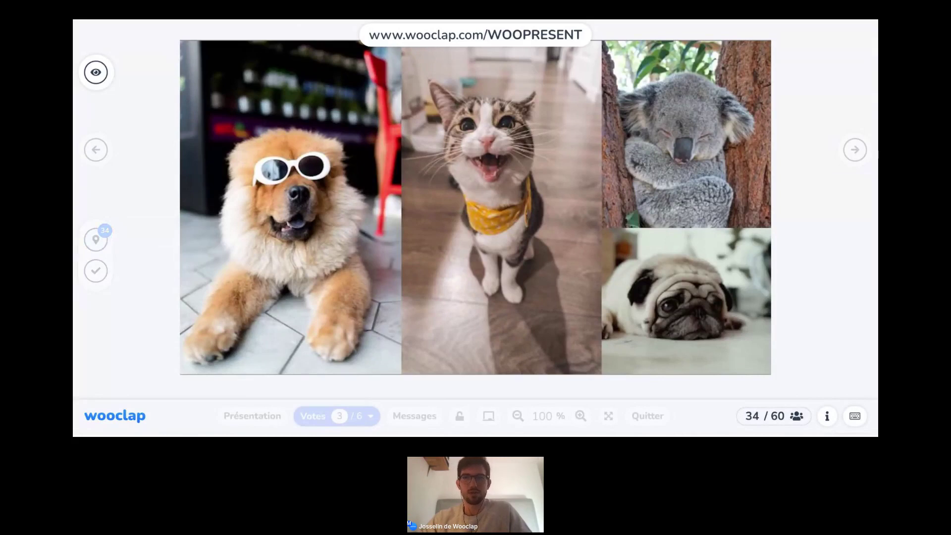
key("Right")
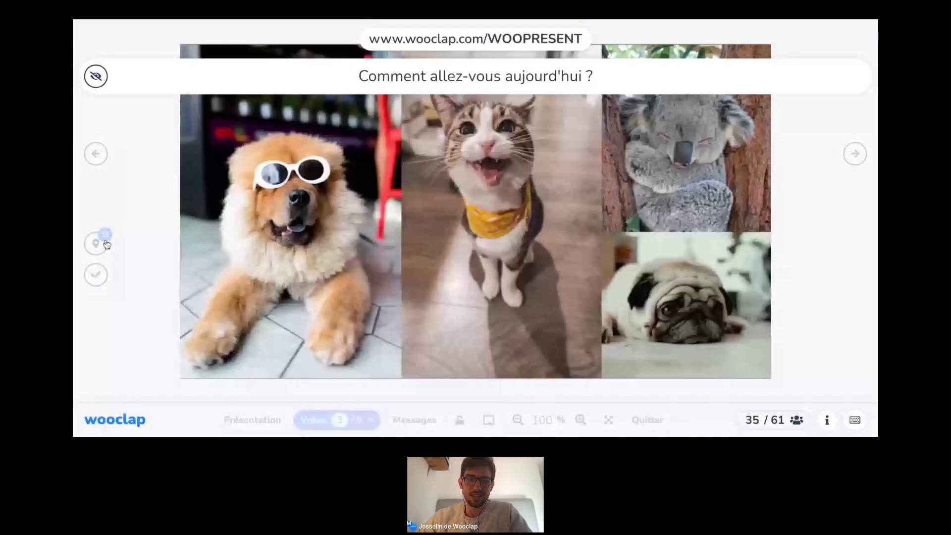
left_click(106, 243)
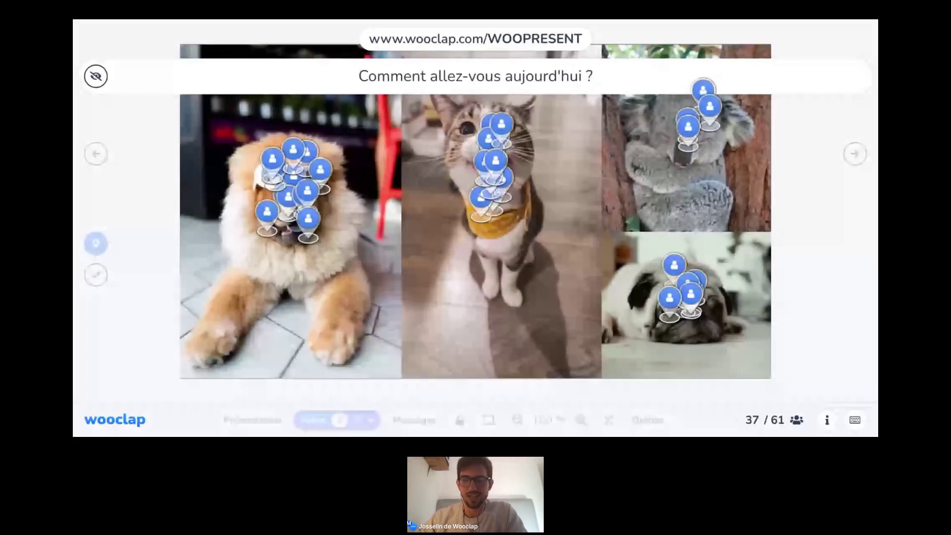
- Advance to the poll about the 2 most important things for healthy work relations and display its results
left_click(855, 155)
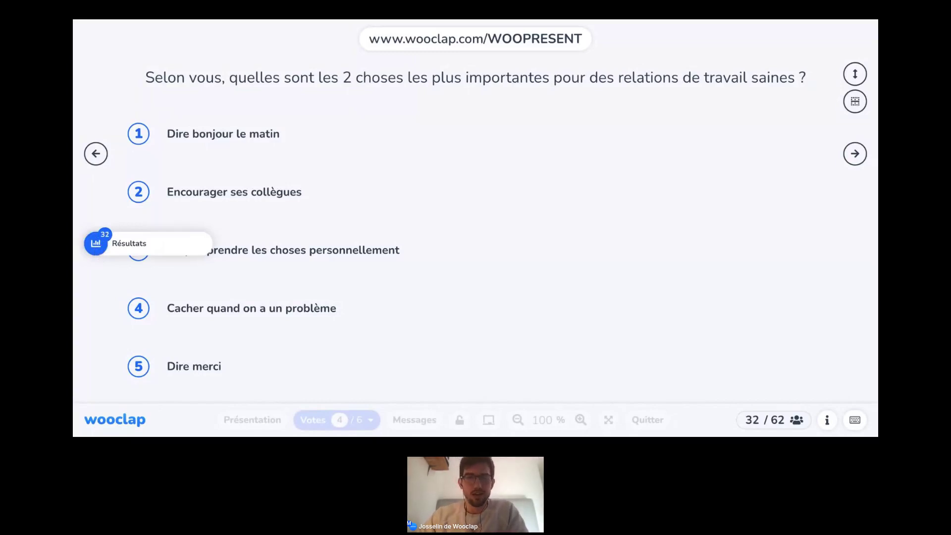
key("r")
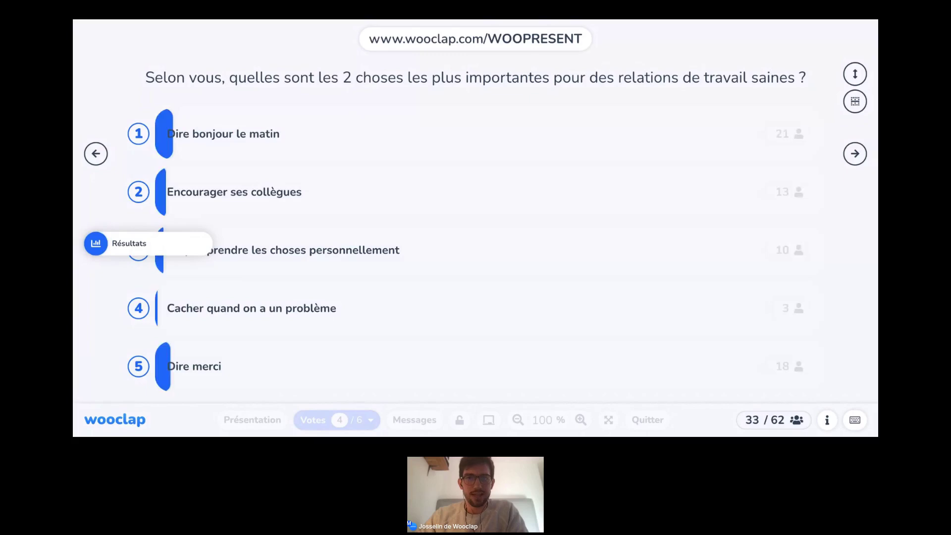
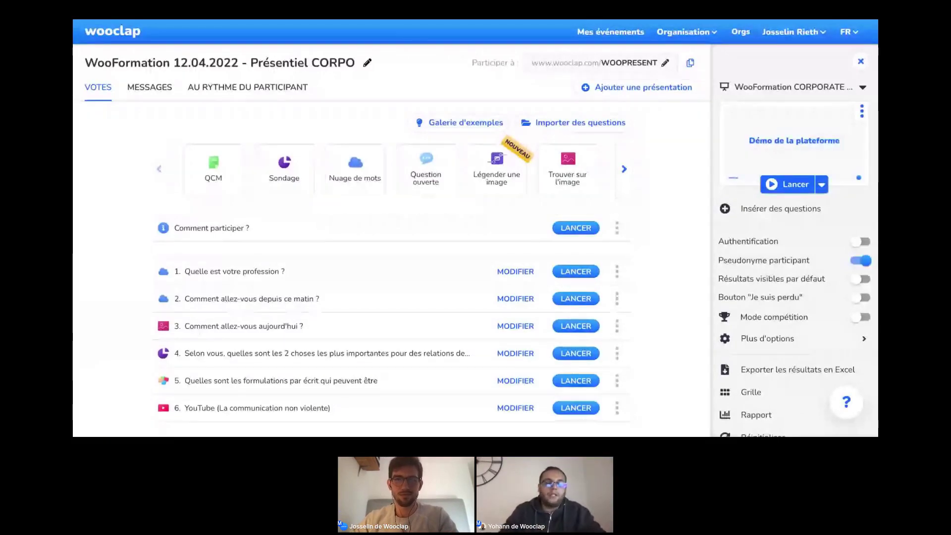
scroll(391, 247, "down", 1)
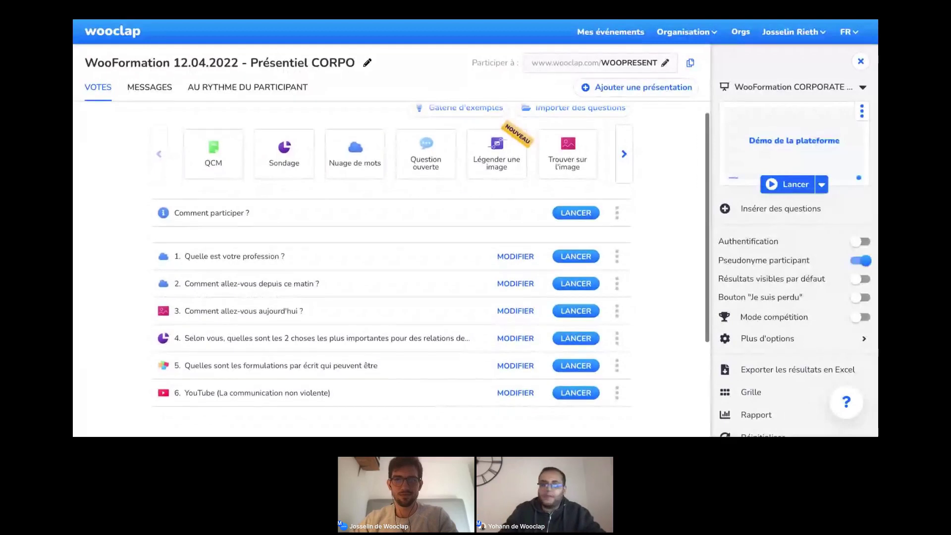
scroll(391, 253, "down", 1)
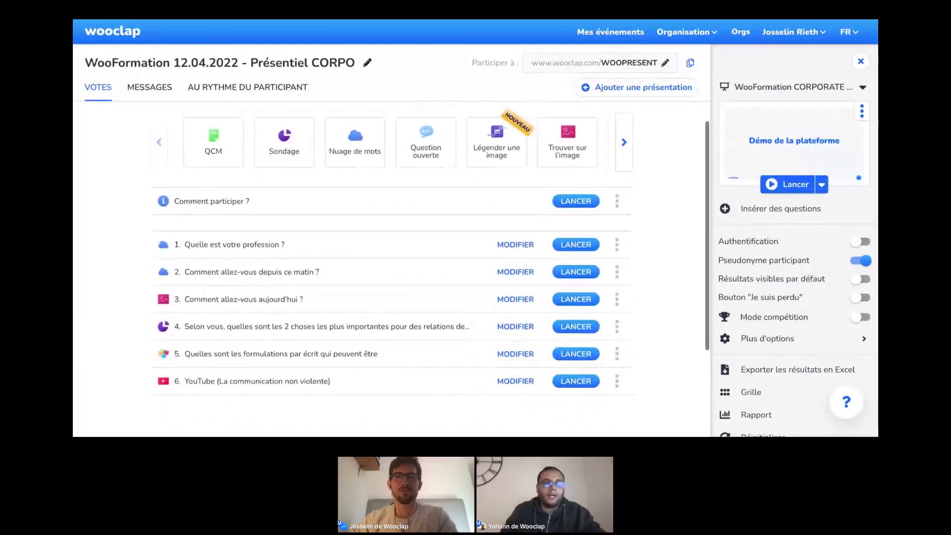
scroll(391, 255, "up", 2)
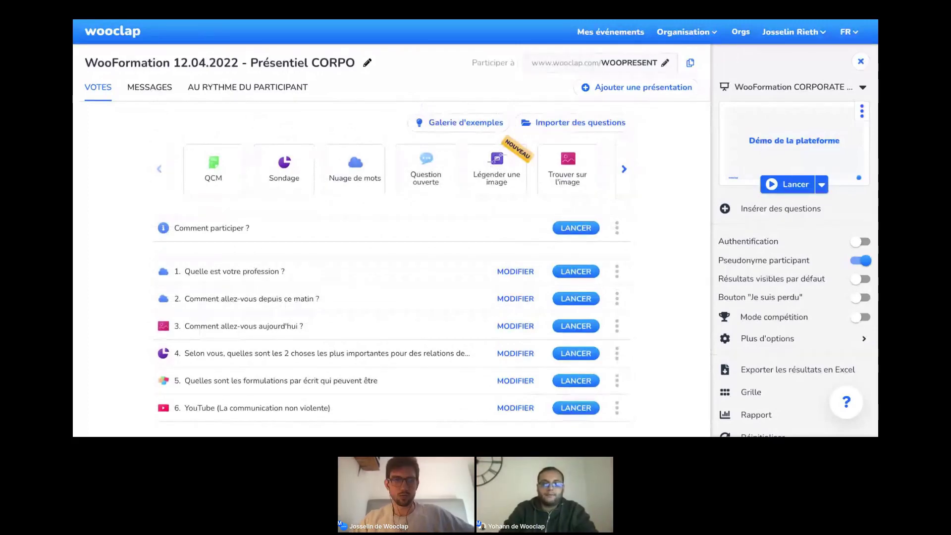
- Reopen the event settings, enable Authentification to show its identification options, and switch it off again
left_click(860, 61)
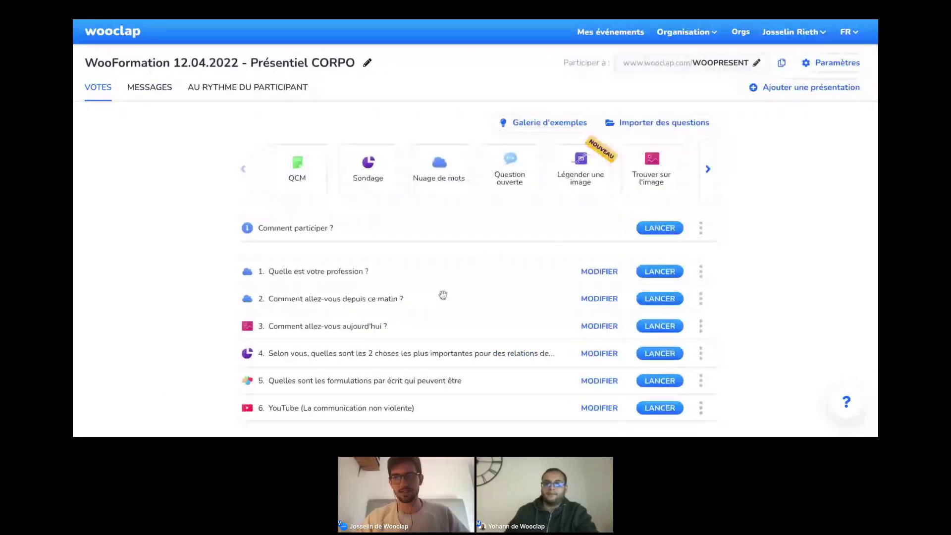
left_click(837, 64)
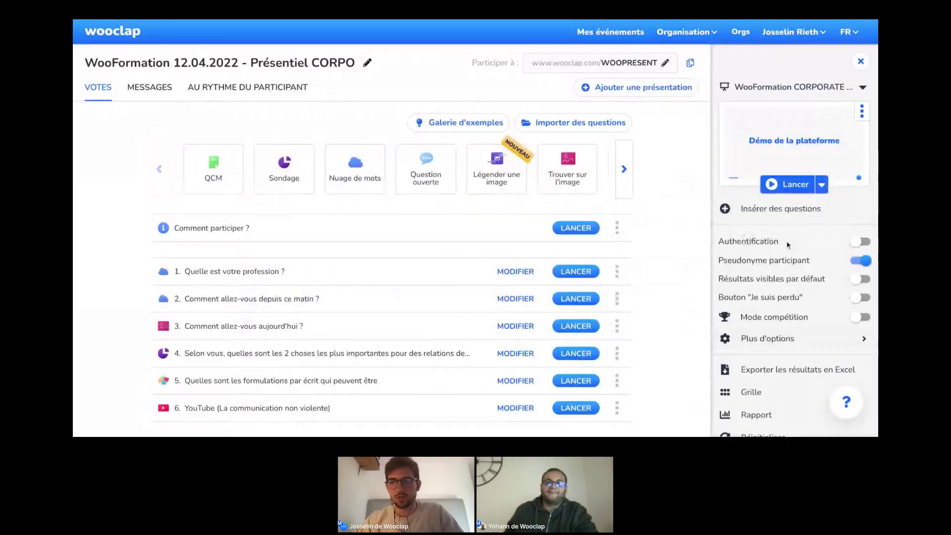
scroll(817, 247, "down", 2)
scroll(828, 245, "up", 2)
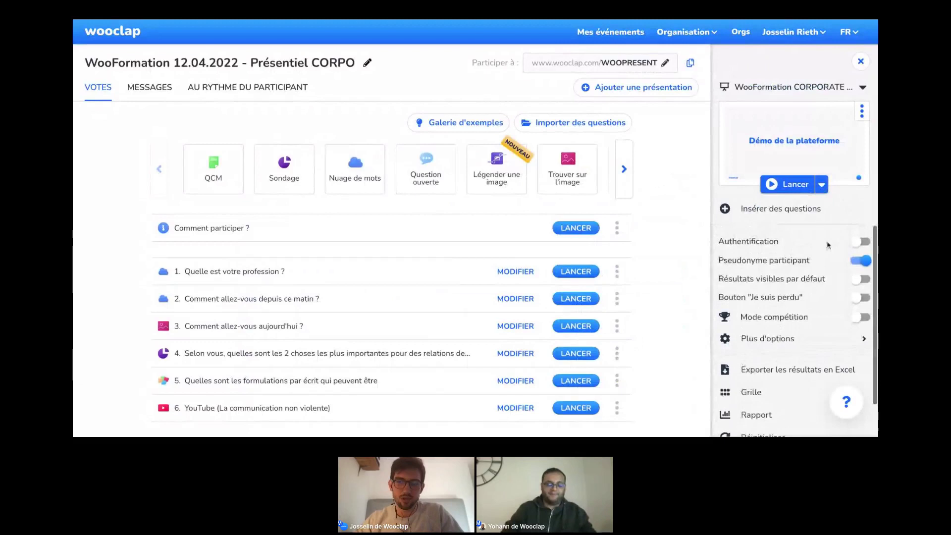
left_click(860, 242)
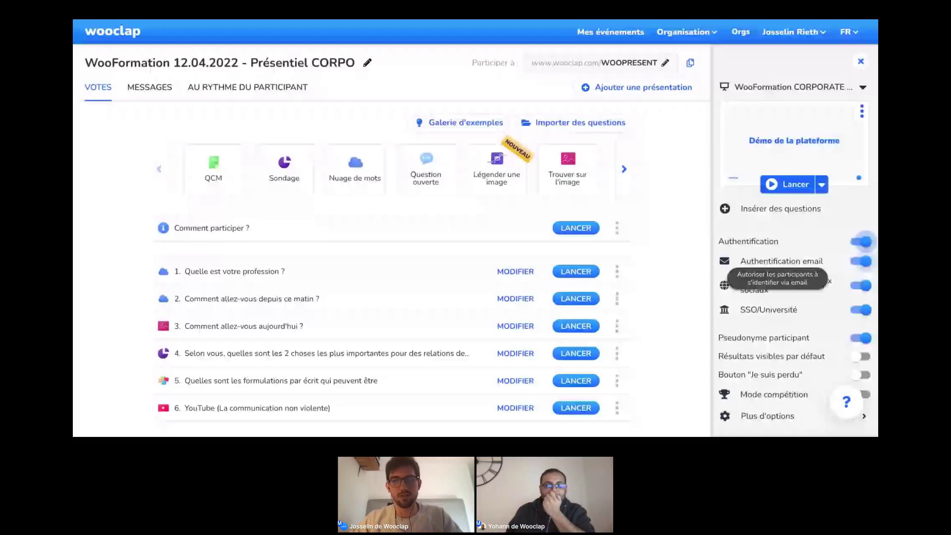
left_click(861, 241)
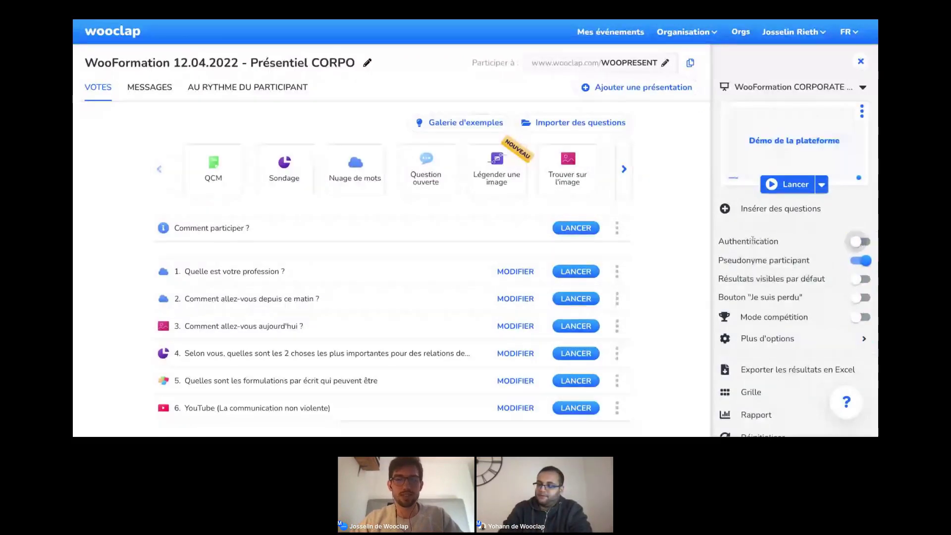
triple_click(719, 260)
left_click(820, 264)
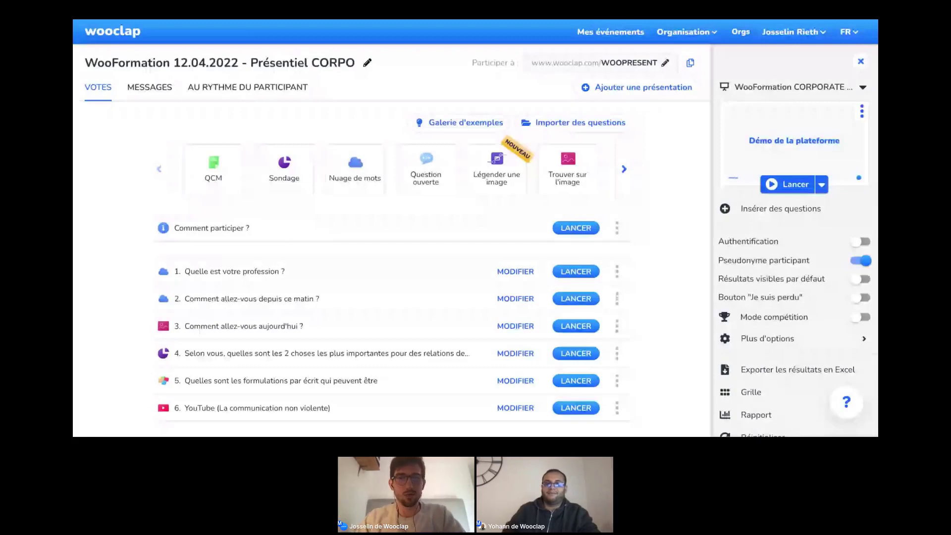
- Delete the existing "[Comparaison] WooFormation 12.04.2022 - Présentiel CORPO" event from the events list
left_click(609, 32)
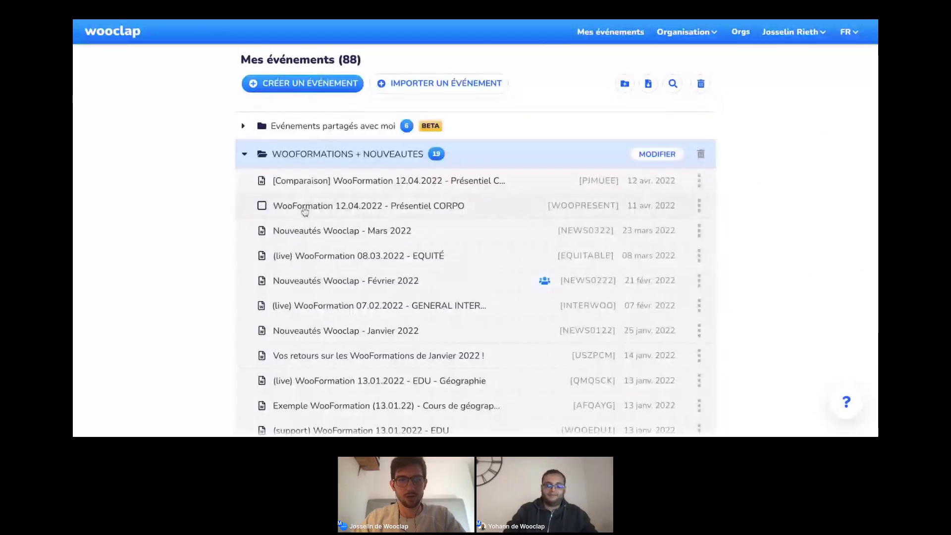
left_click(261, 182)
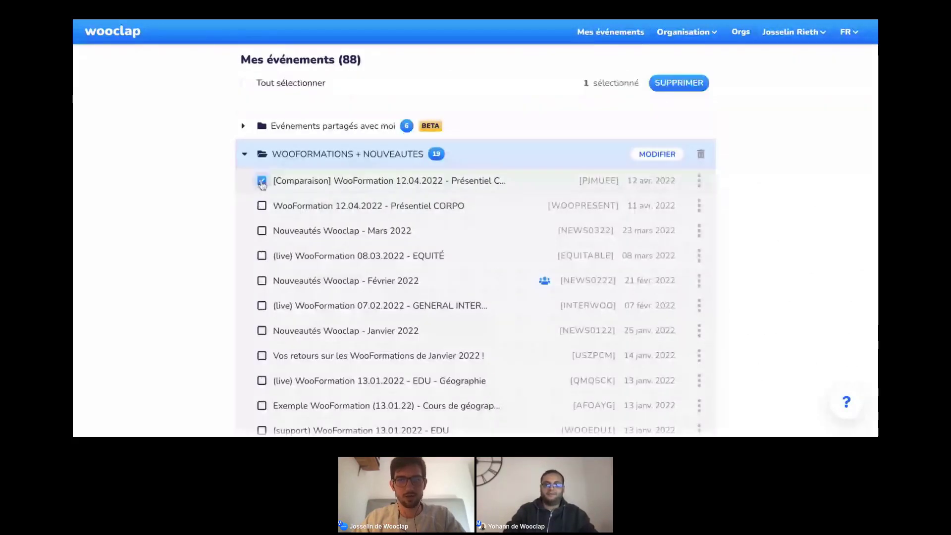
left_click(684, 88)
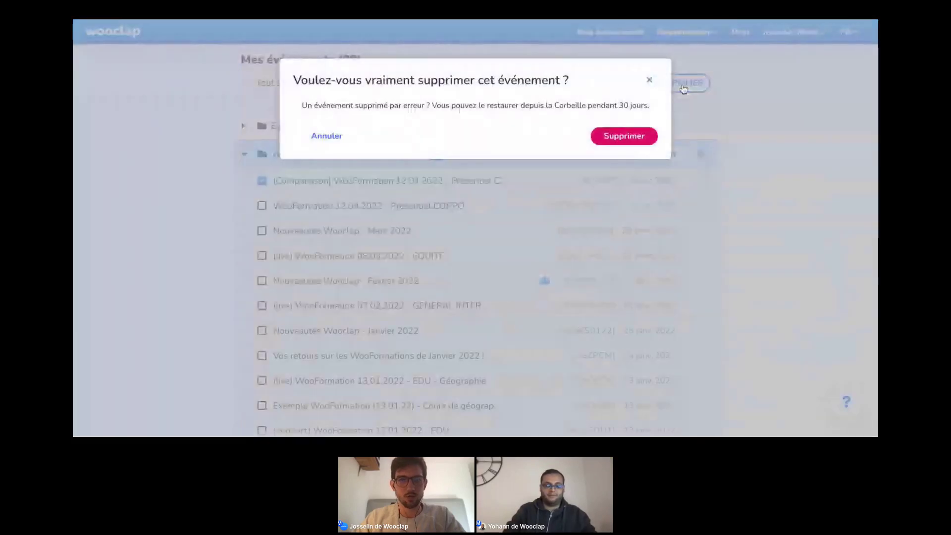
left_click(628, 138)
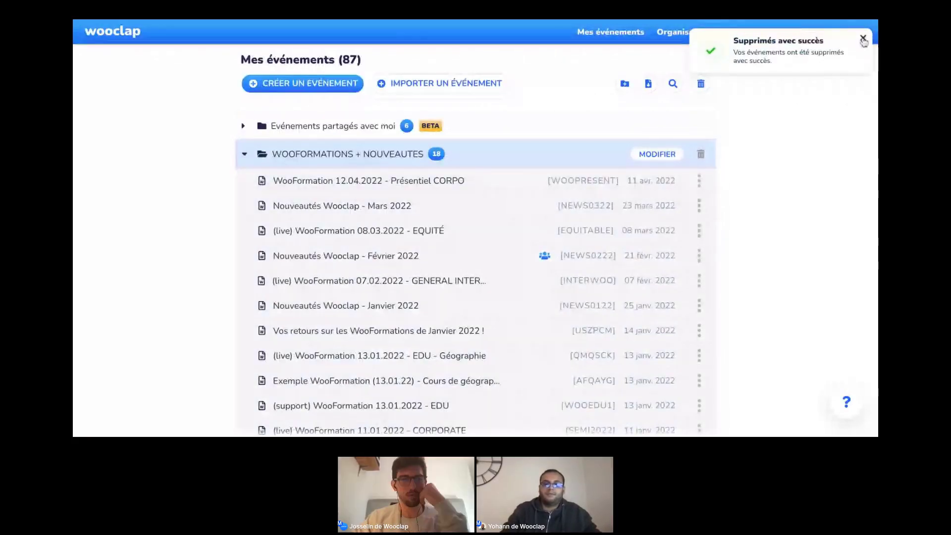
left_click(864, 39)
- Create a new comparison copy of the event "WooFormation 12.04.2022 - Présentiel CORPO"
left_click(700, 180)
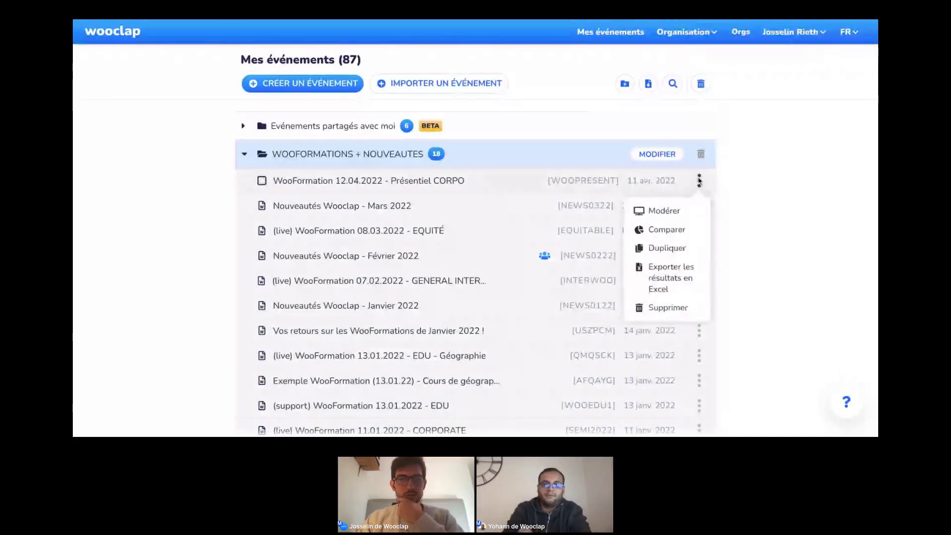
left_click(650, 233)
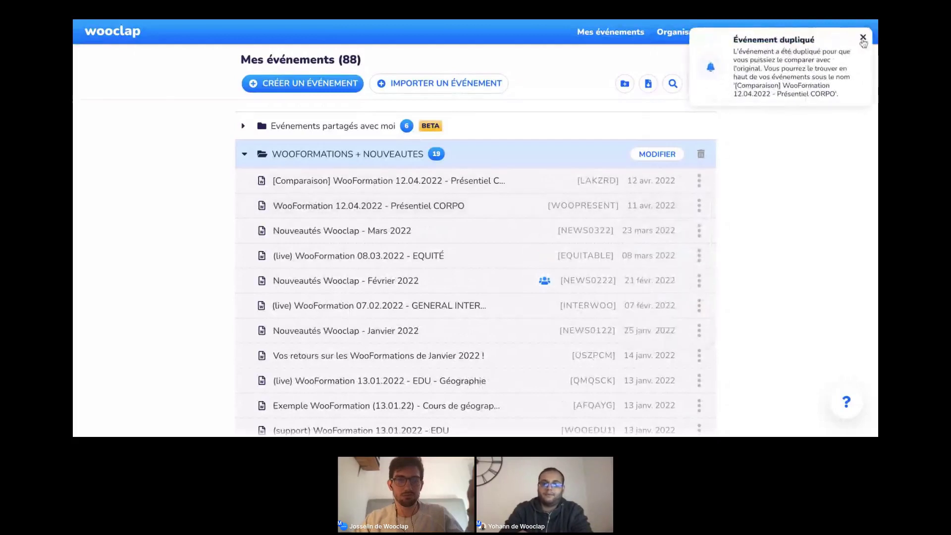
left_click(863, 38)
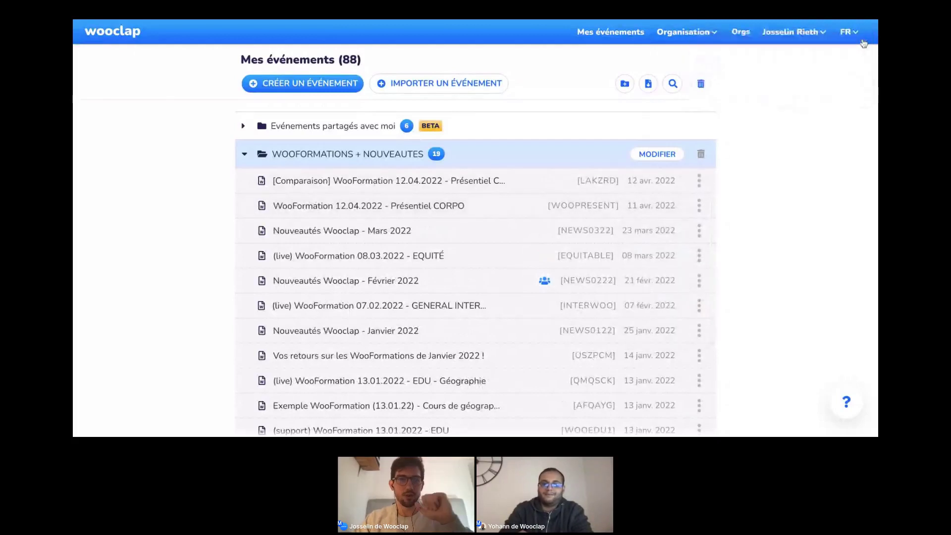
- Launch the poll about the 2 most important things for healthy work relations in the comparison event, display its session comparison, and exit
left_click(505, 185)
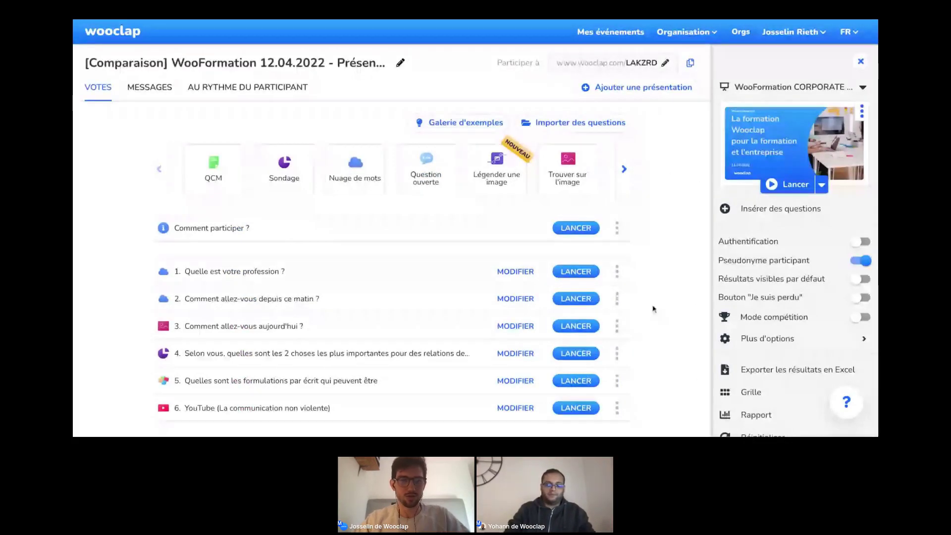
scroll(578, 306, "down", 1)
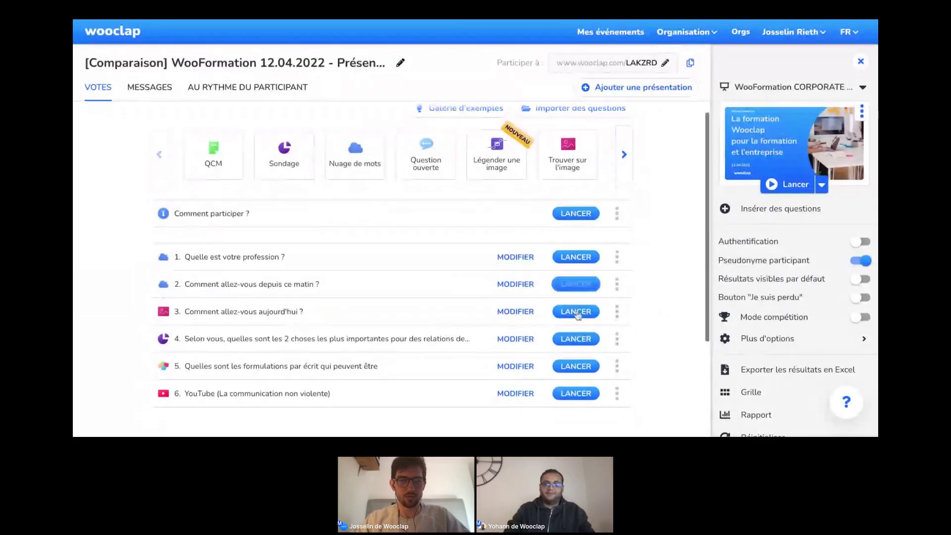
left_click(576, 339)
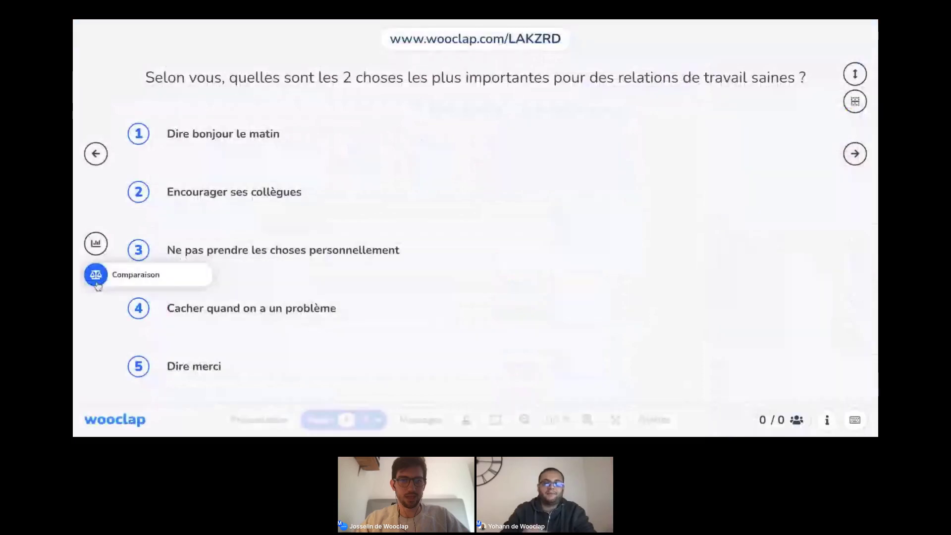
left_click(96, 276)
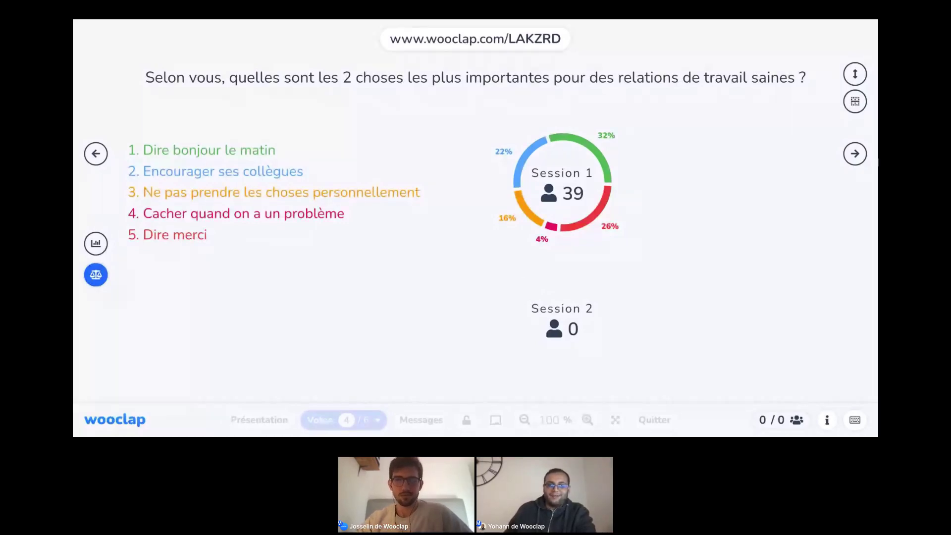
key("Escape")
- Return to the events list and open the original event "WooFormation 12.04.2022 - Présentiel CORPO"
mouse_move(497, 149)
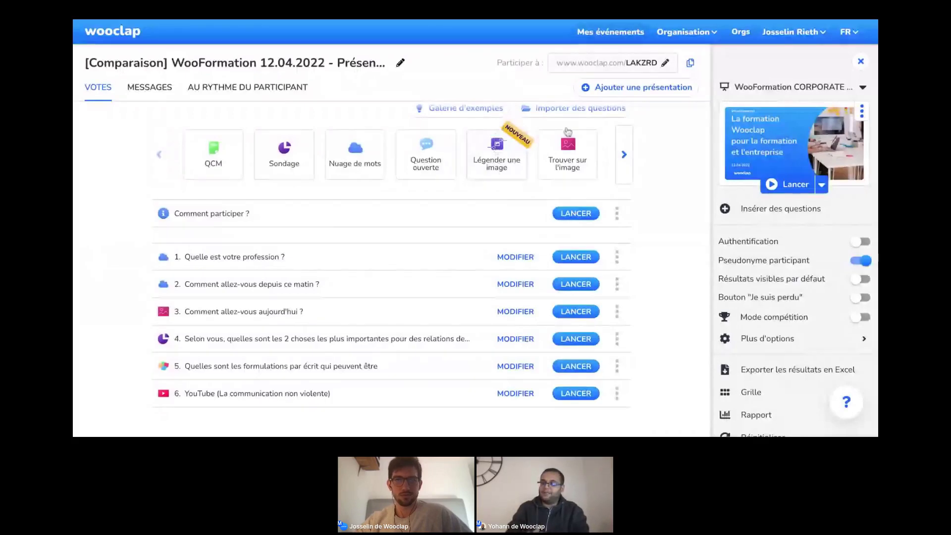
left_click(606, 37)
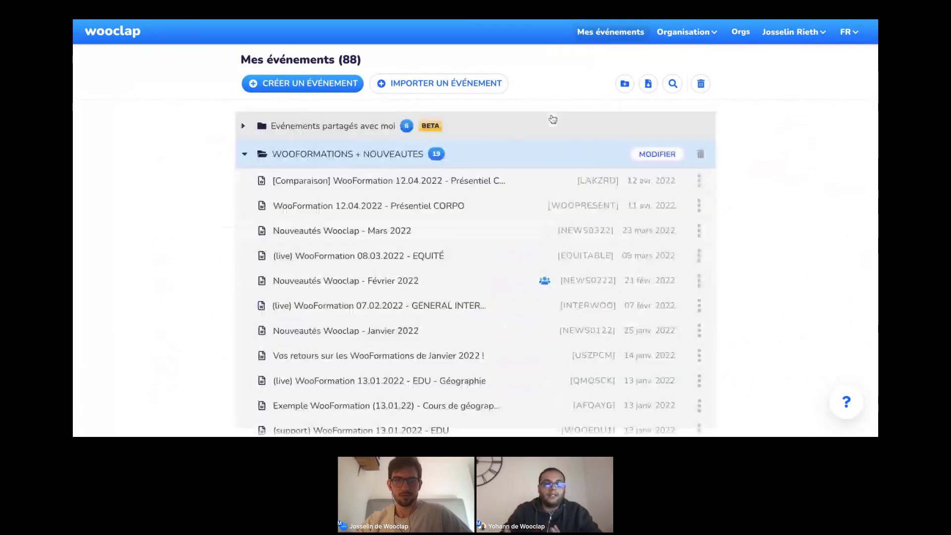
left_click(513, 206)
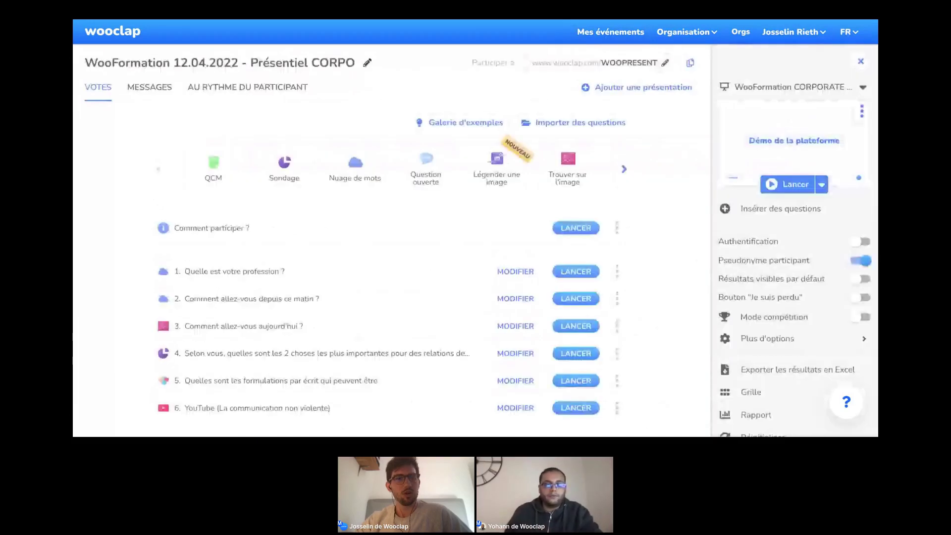
- Open the word cloud "Comment allez-vous depuis ce matin ?" for editing, switch Réponses multiples off and on again, and cancel the editing
scroll(664, 221, "down", 1)
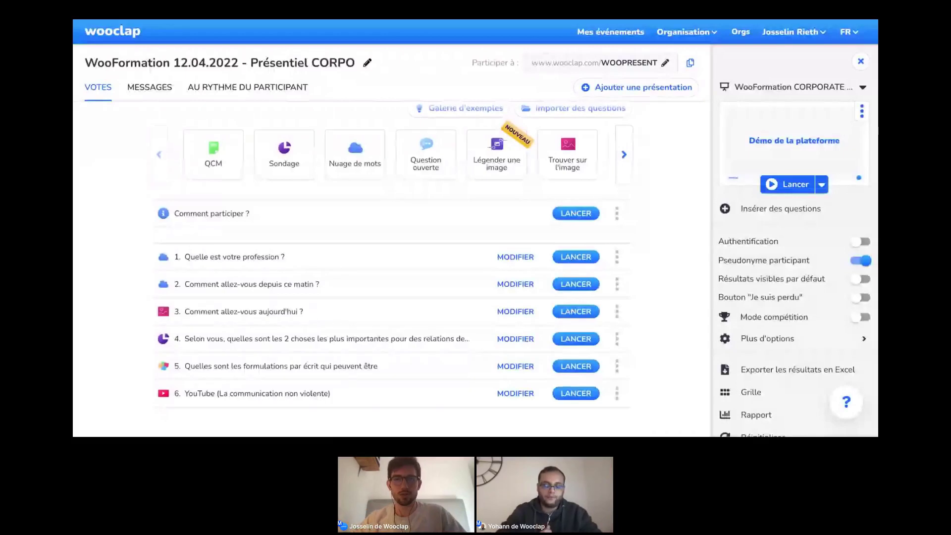
scroll(391, 258, "up", 1)
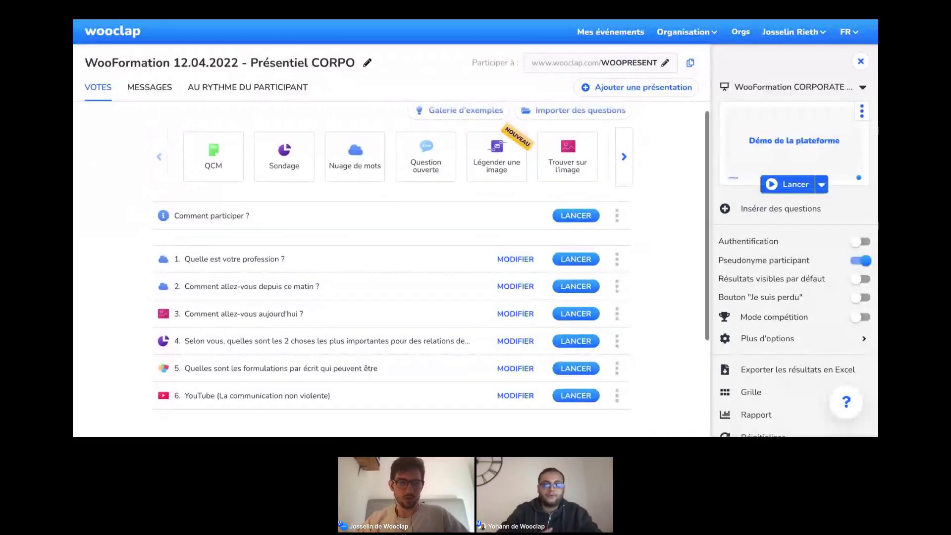
scroll(391, 257, "down", 1)
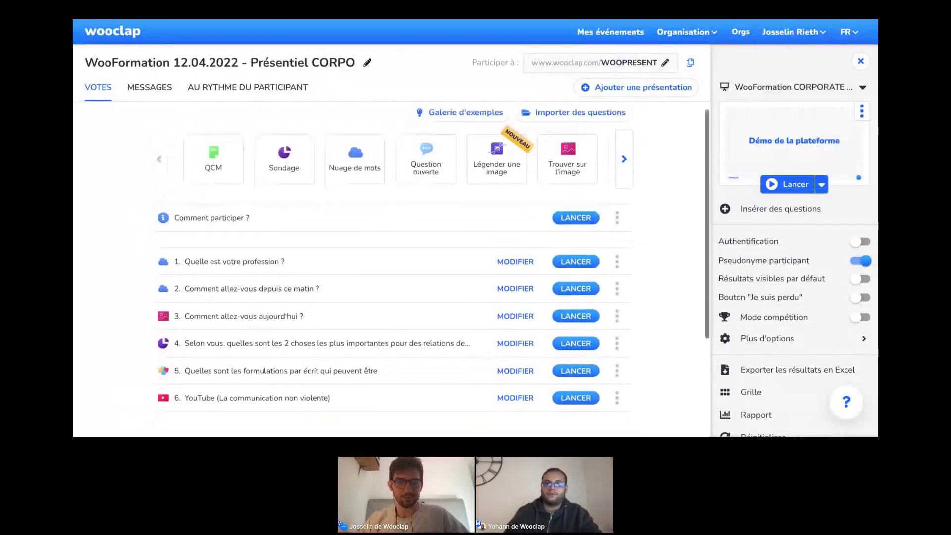
scroll(391, 267, "down", 1)
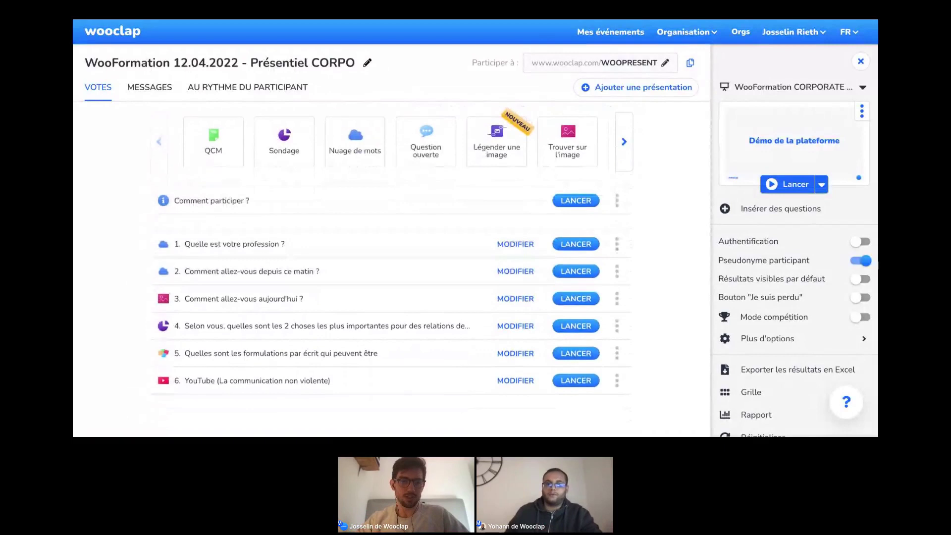
left_click(515, 271)
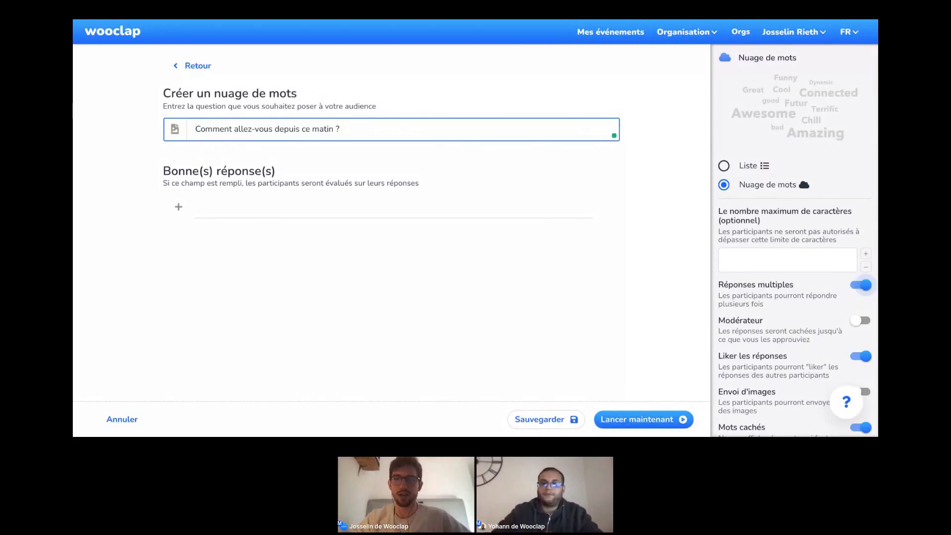
left_click(860, 285)
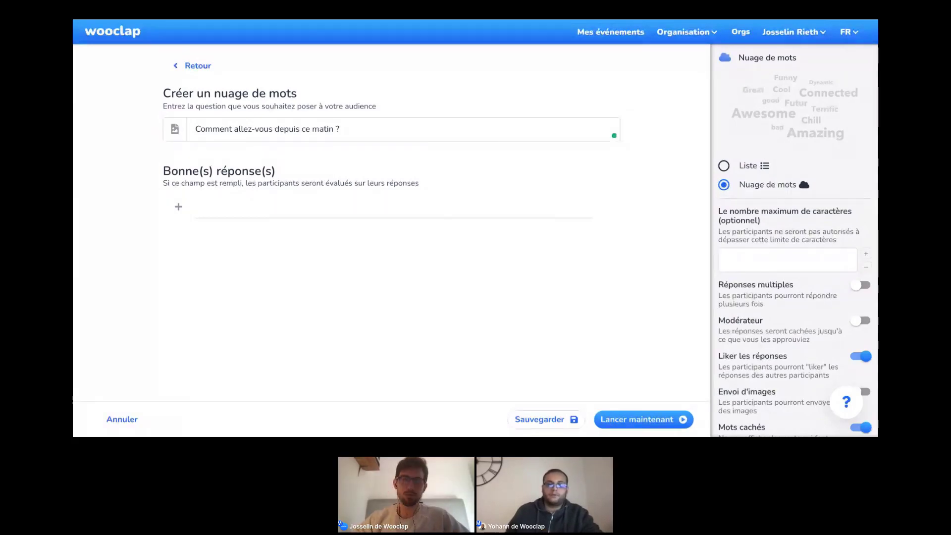
left_click(861, 286)
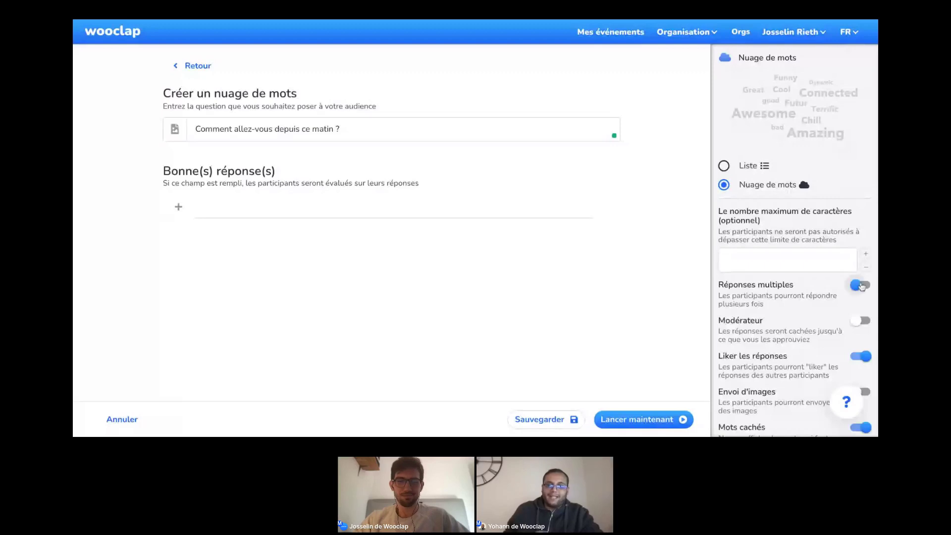
left_click(122, 420)
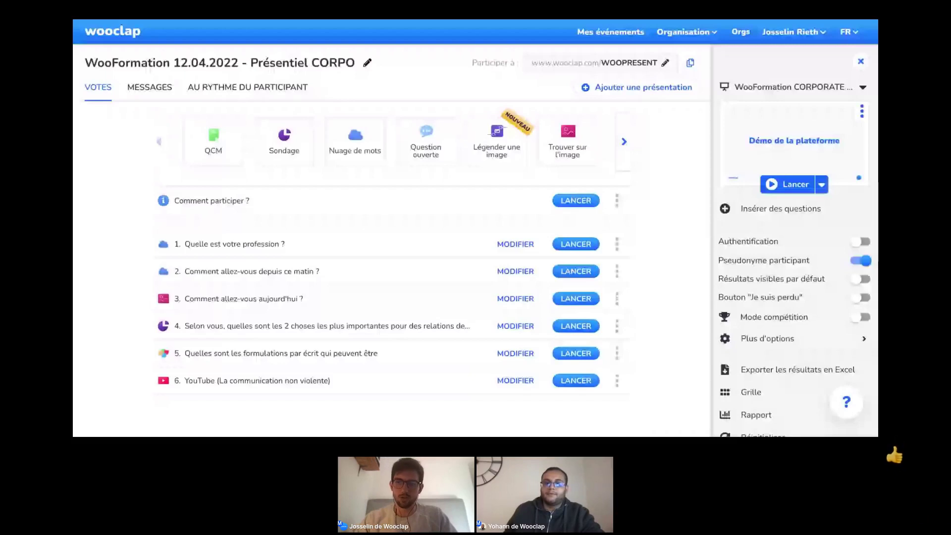
- Open the event's report, review the results of its questions and the export options, and return to the event
scroll(792, 322, "down", 2)
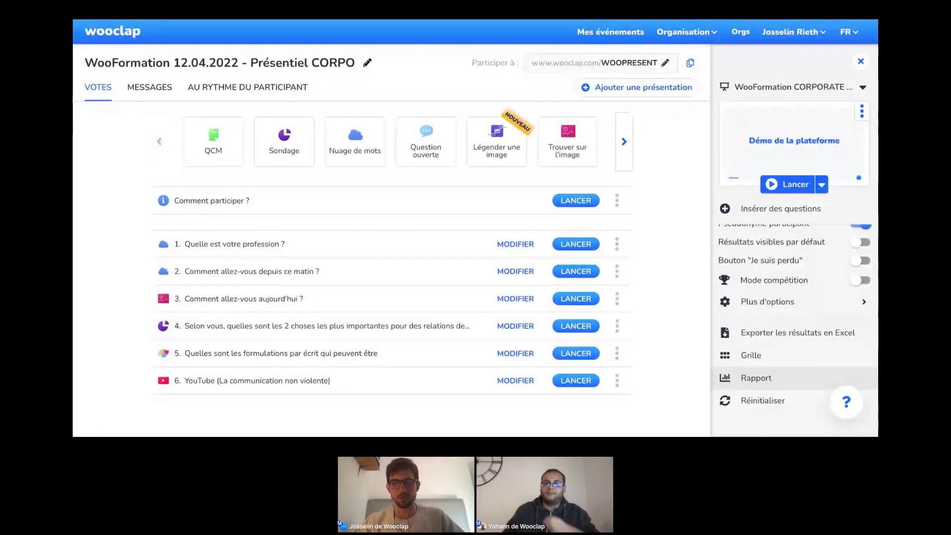
left_click(743, 378)
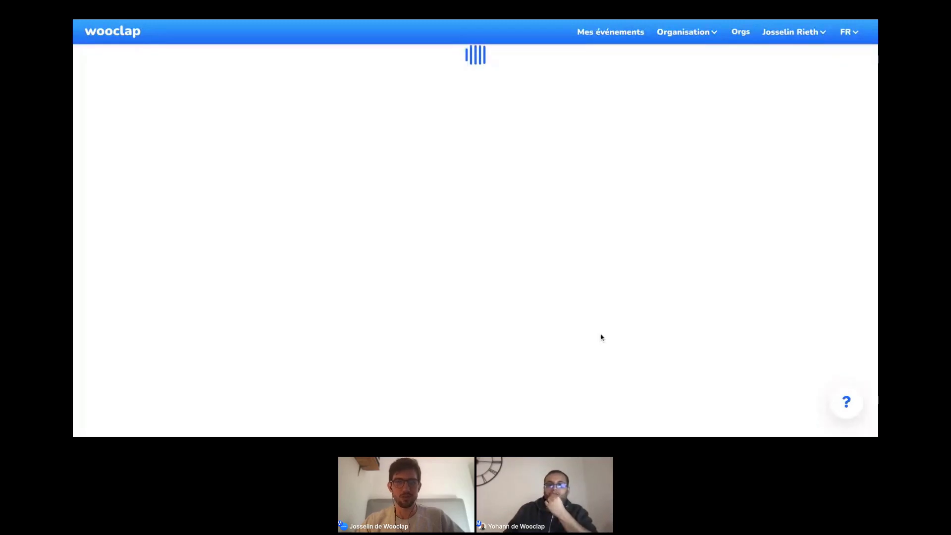
scroll(601, 337, "down", 4)
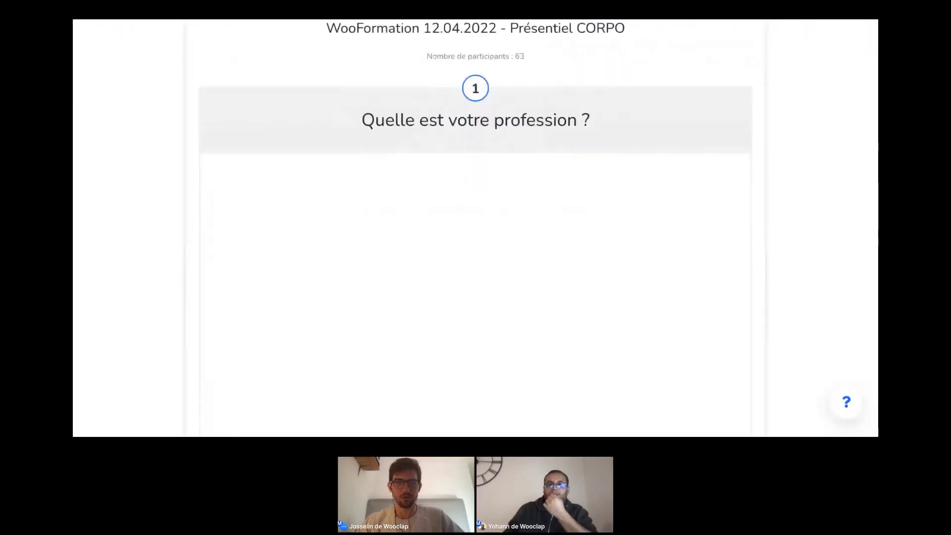
scroll(475, 223, "up", 1)
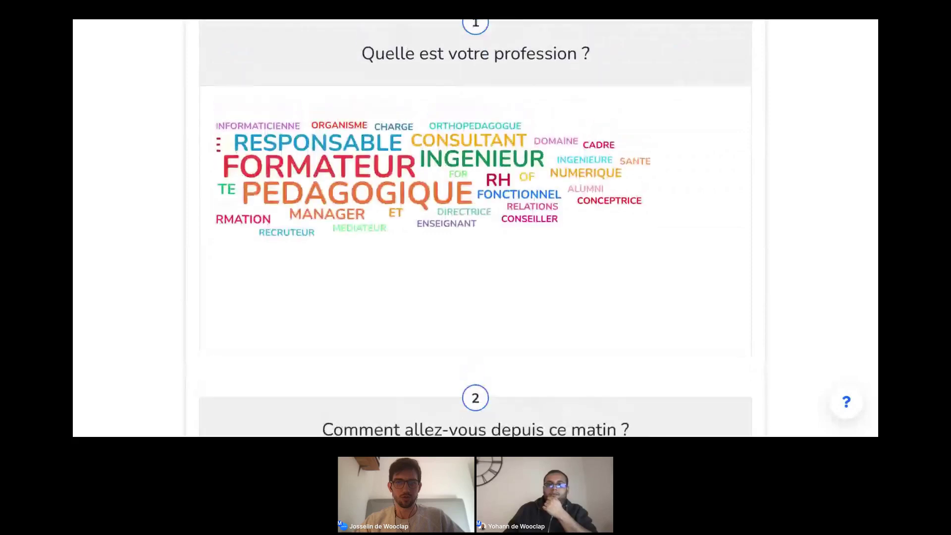
scroll(475, 223, "up", 2)
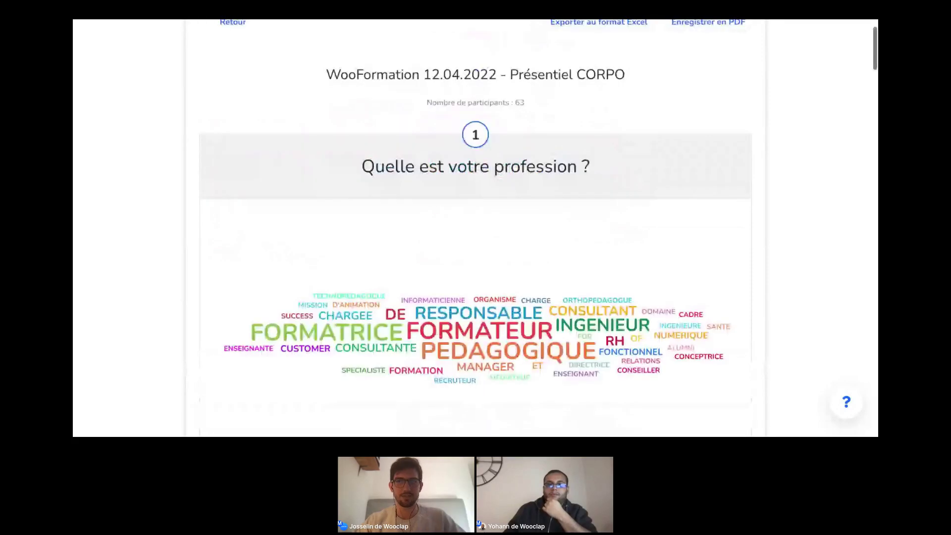
scroll(475, 223, "up", 1)
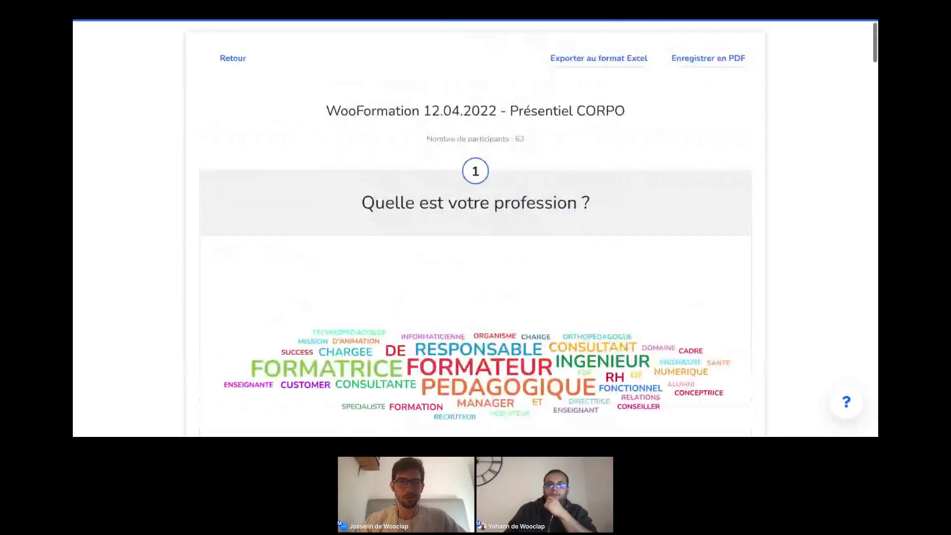
scroll(476, 223, "down", 6)
scroll(475, 223, "down", 12)
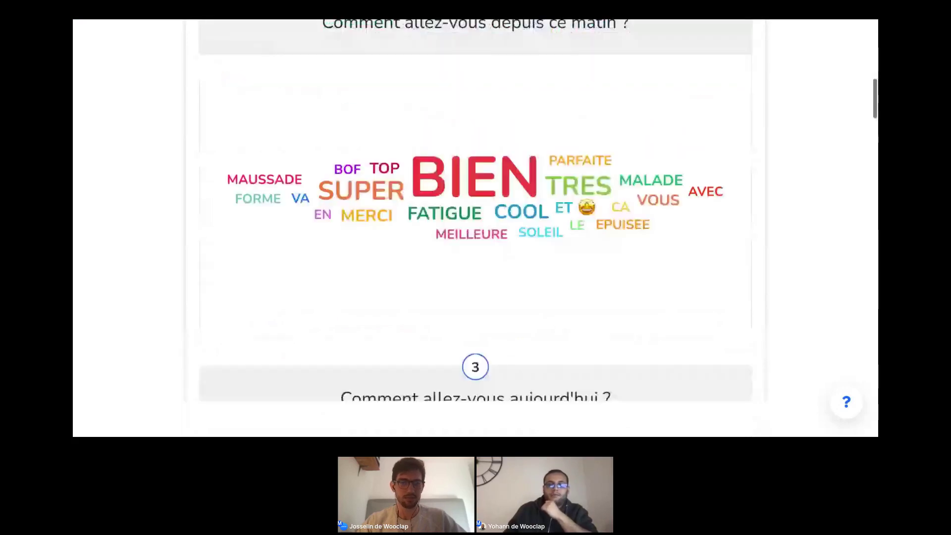
scroll(476, 223, "down", 5)
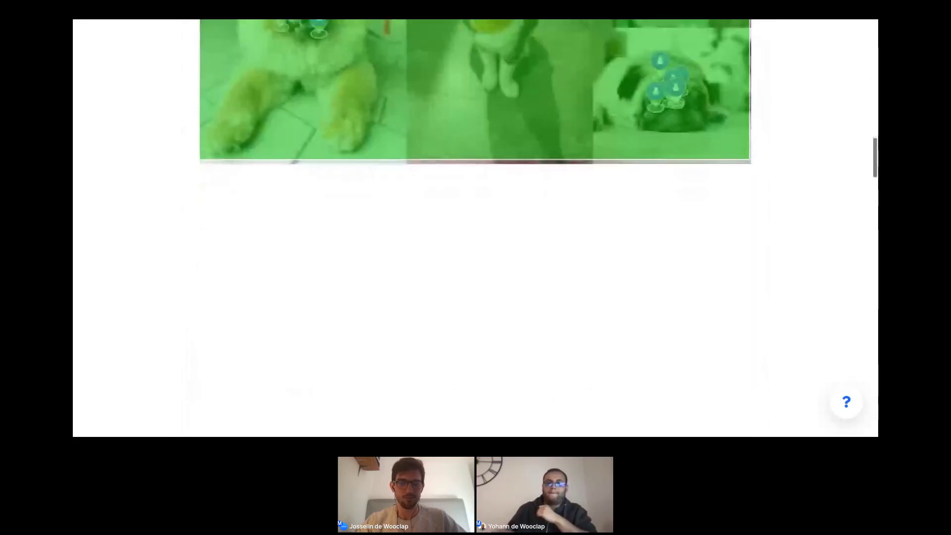
scroll(433, 272, "down", 2)
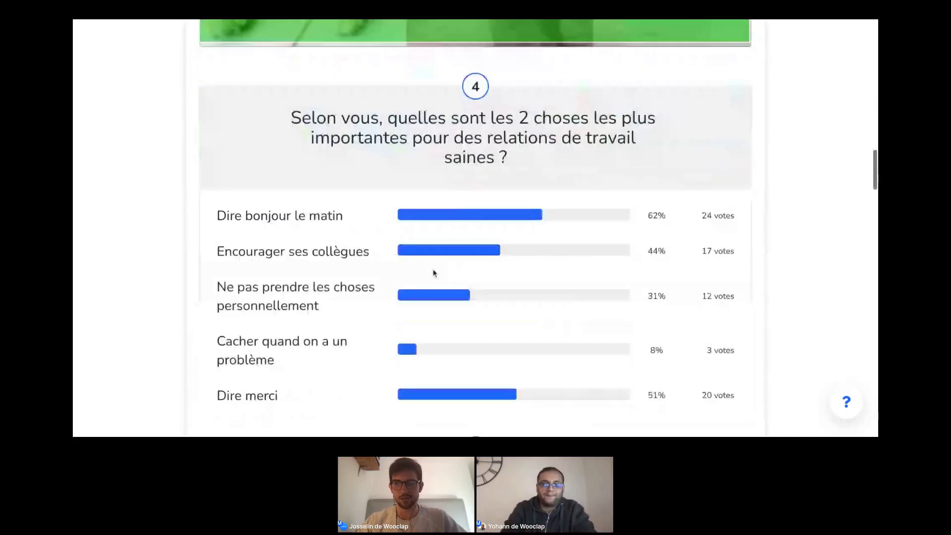
scroll(393, 322, "down", 6)
scroll(393, 322, "up", 7)
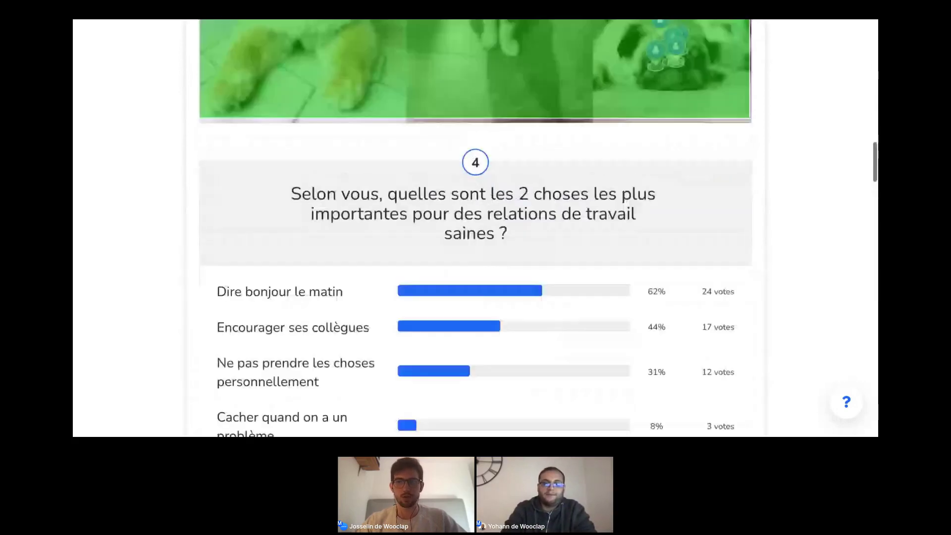
scroll(476, 307, "up", 20)
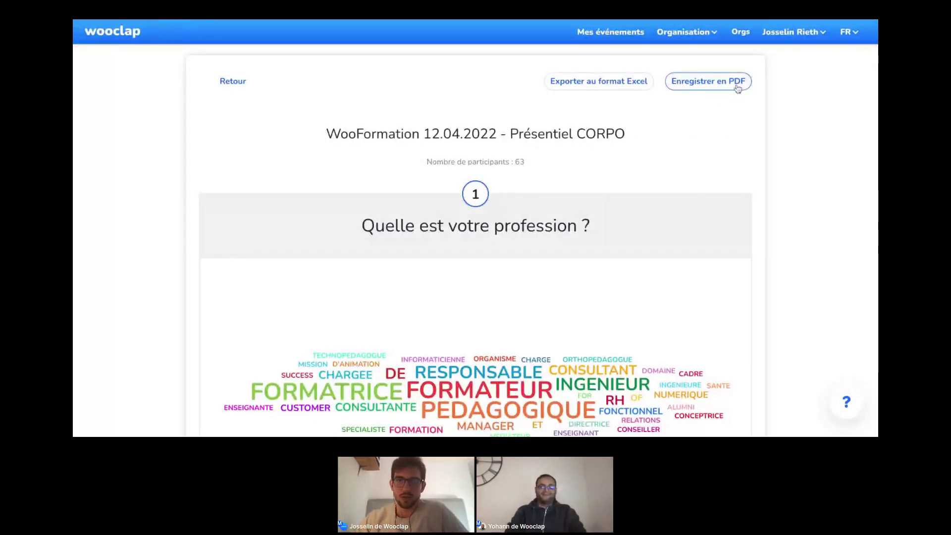
left_click(240, 83)
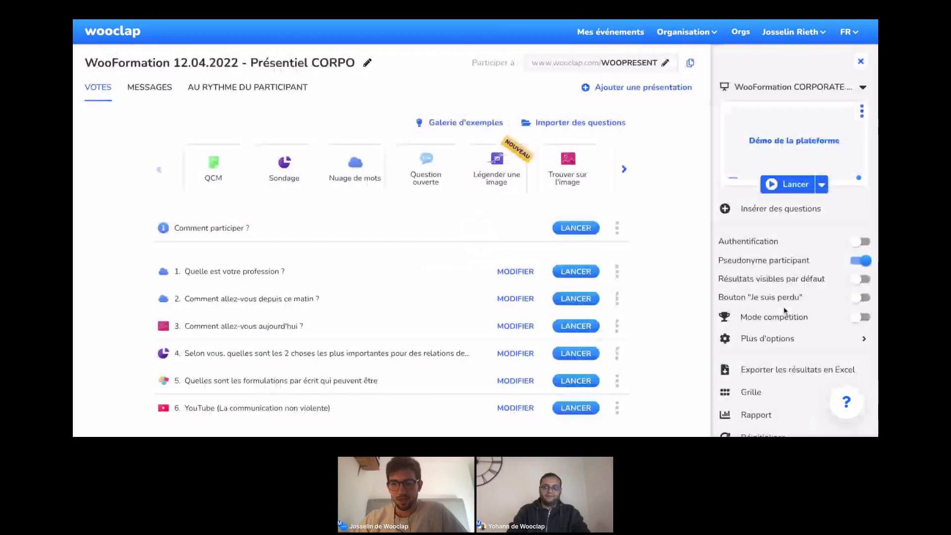
- Open the event's results grid and examine each participant's total score and answers across questions Q1 to Q4
scroll(777, 322, "down", 2)
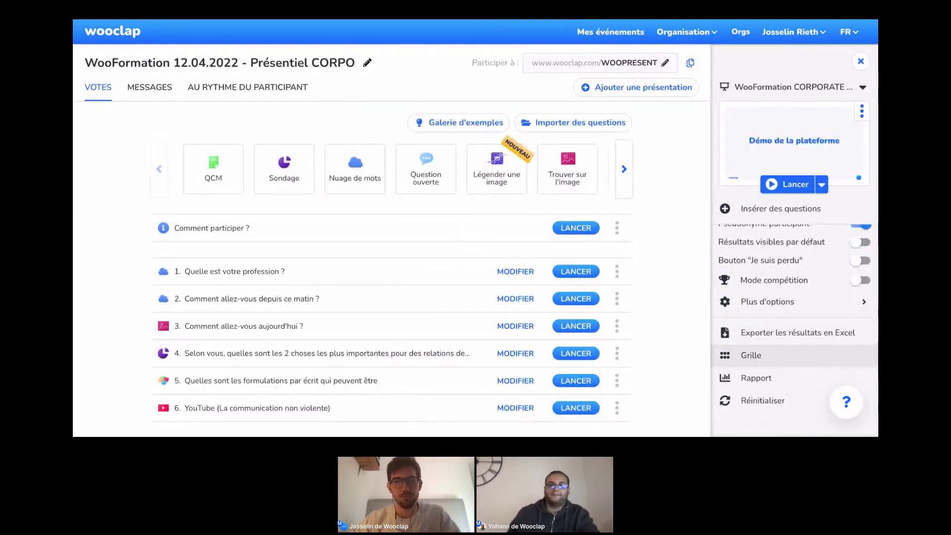
left_click(751, 355)
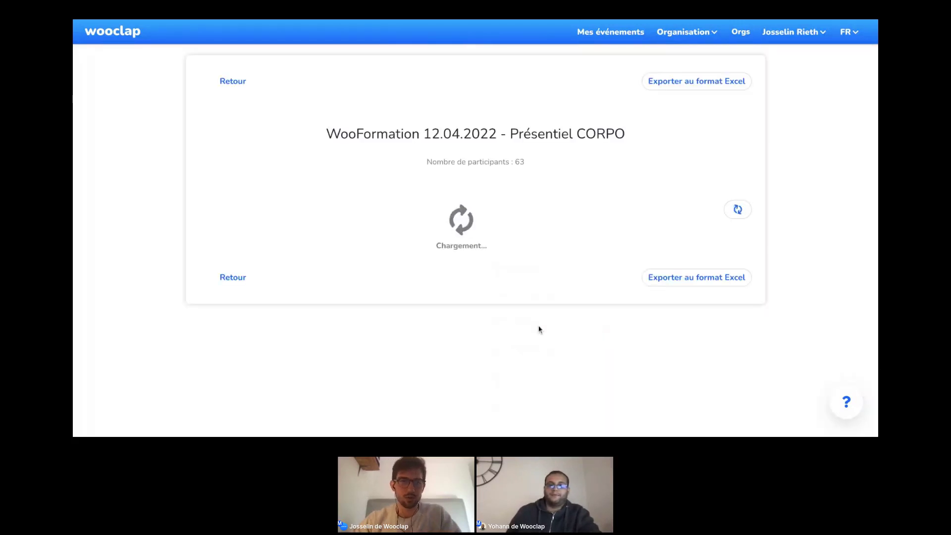
scroll(540, 330, "down", 1)
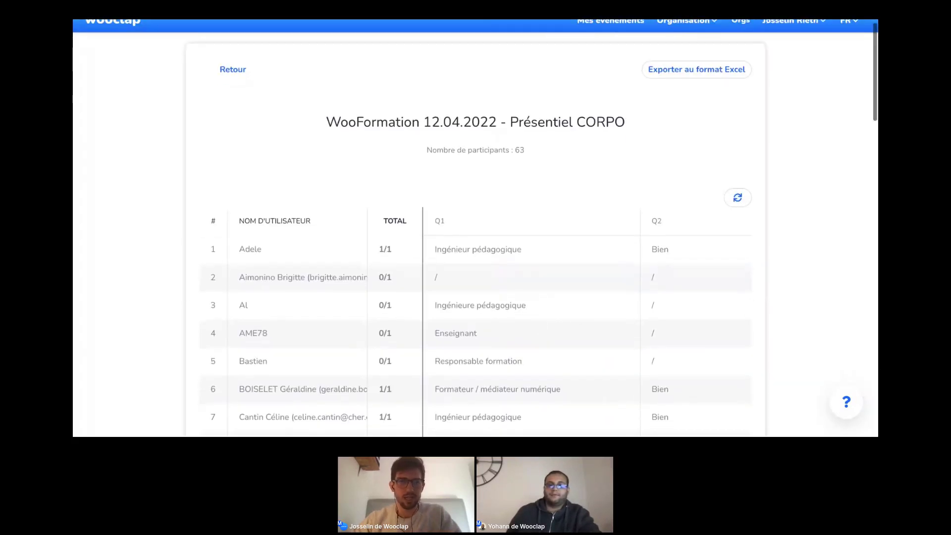
scroll(542, 248, "down", 1)
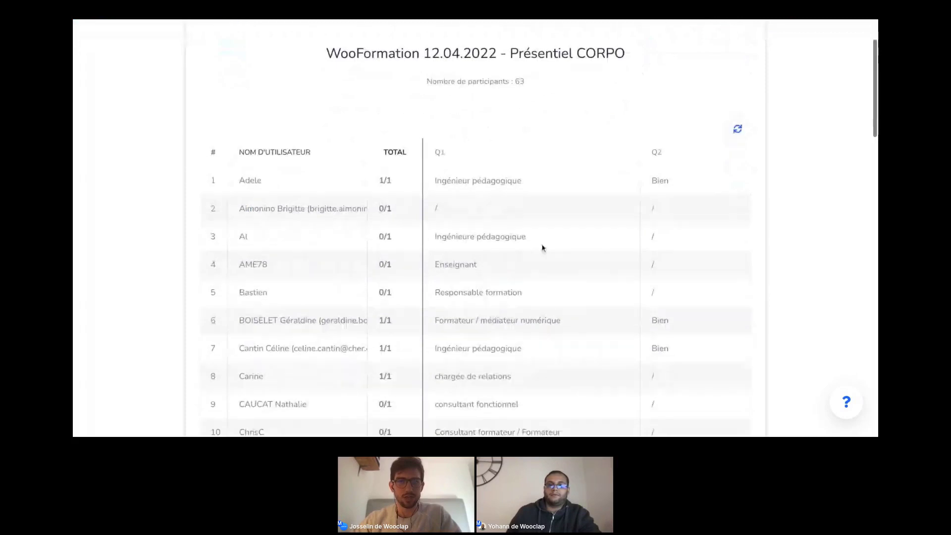
scroll(544, 245, "right", 1)
scroll(543, 245, "right", 5)
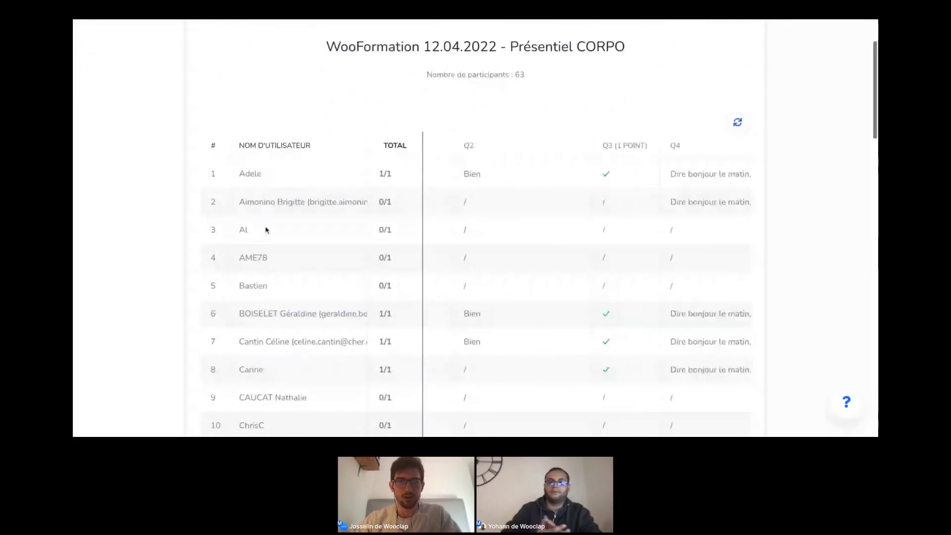
scroll(265, 227, "down", 3)
scroll(612, 186, "up", 2)
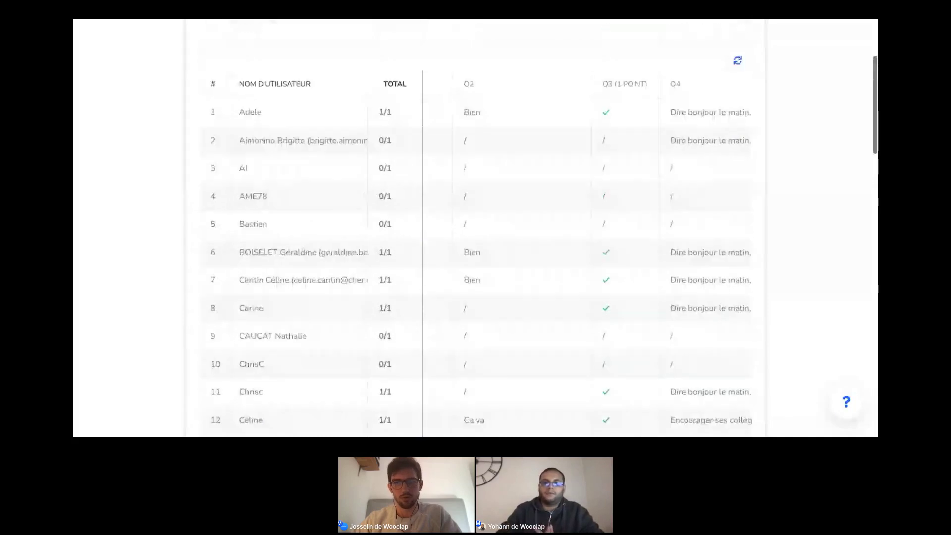
scroll(611, 188, "right", 3)
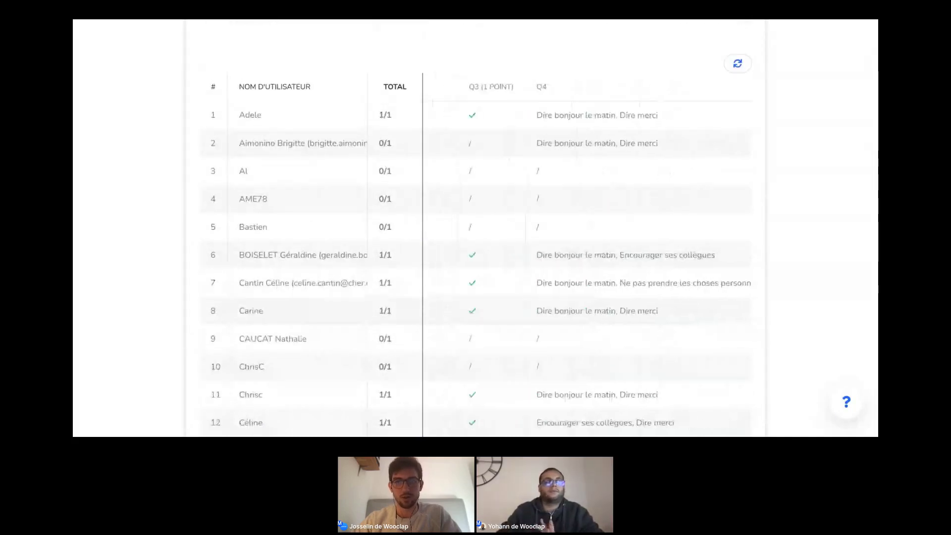
scroll(611, 187, "up", 2)
scroll(612, 187, "up", 2)
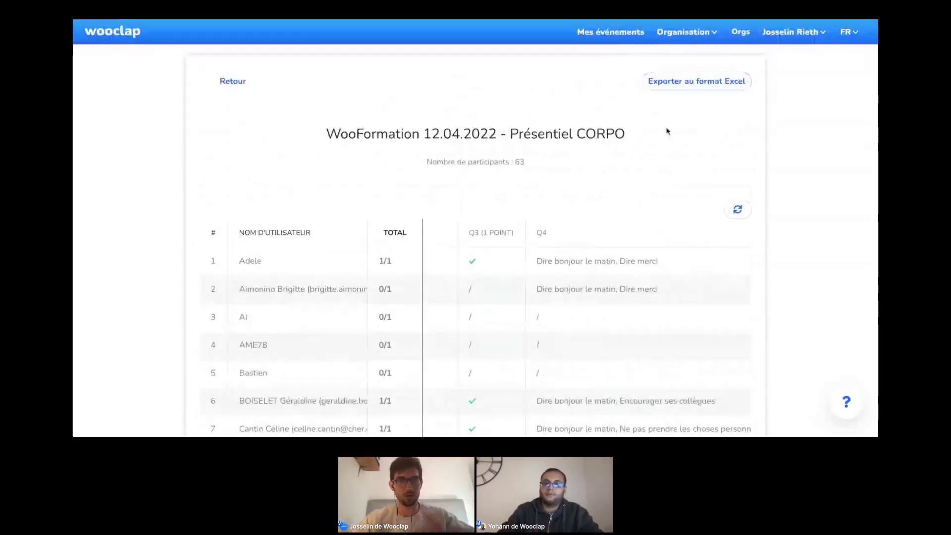